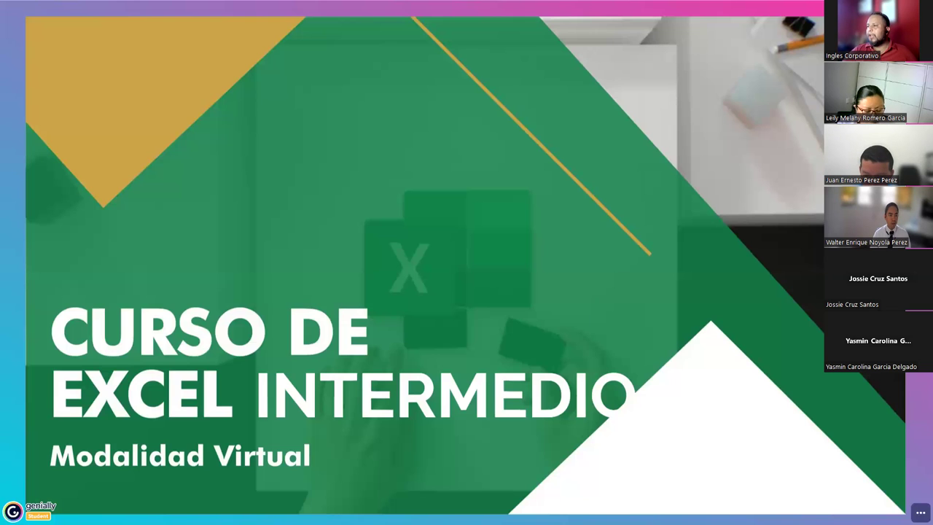
- Advance from the 'Curso de Excel Intermedio' title slide to the MAX function slide
key(Right)
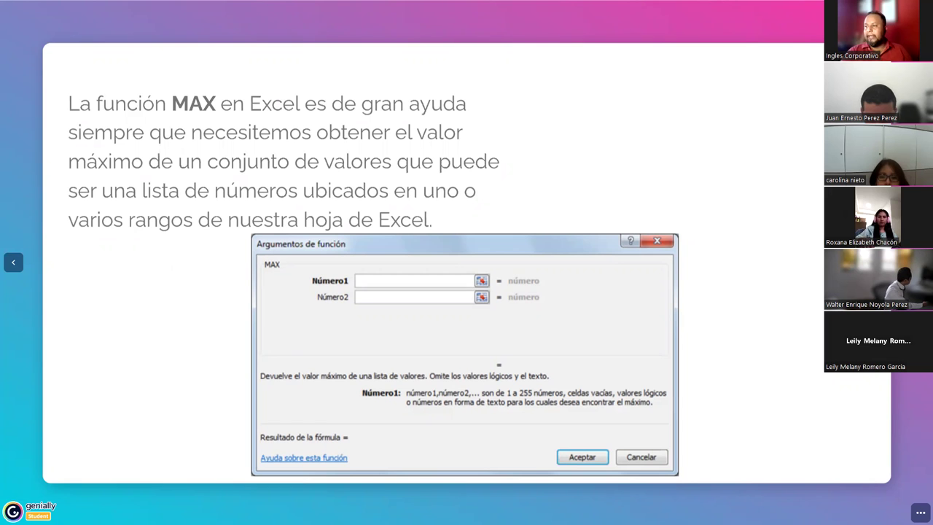
- Go to the slide on MAX's Número1 and Número2 arguments and the 255-number limit
key(Right)
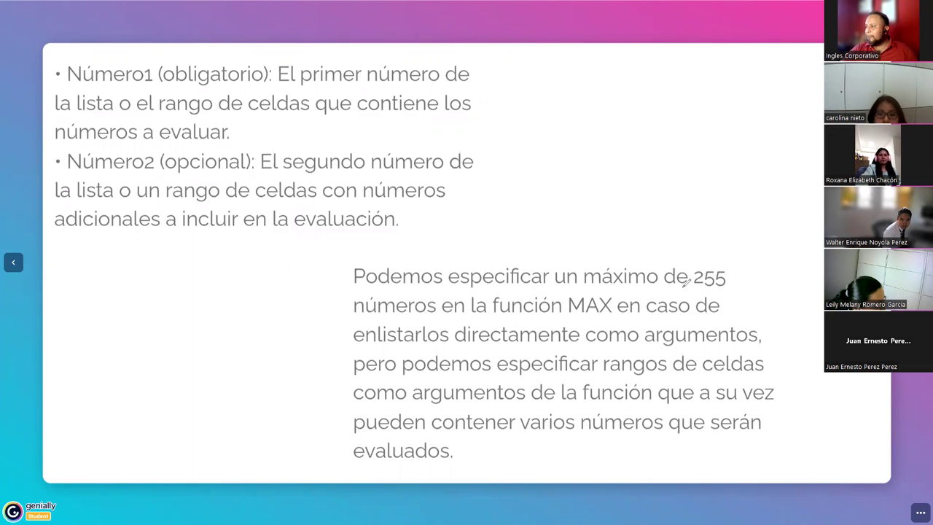
mouse_move(753, 288)
mouse_down()
mouse_move(678, 290)
mouse_move(756, 290)
mouse_up()
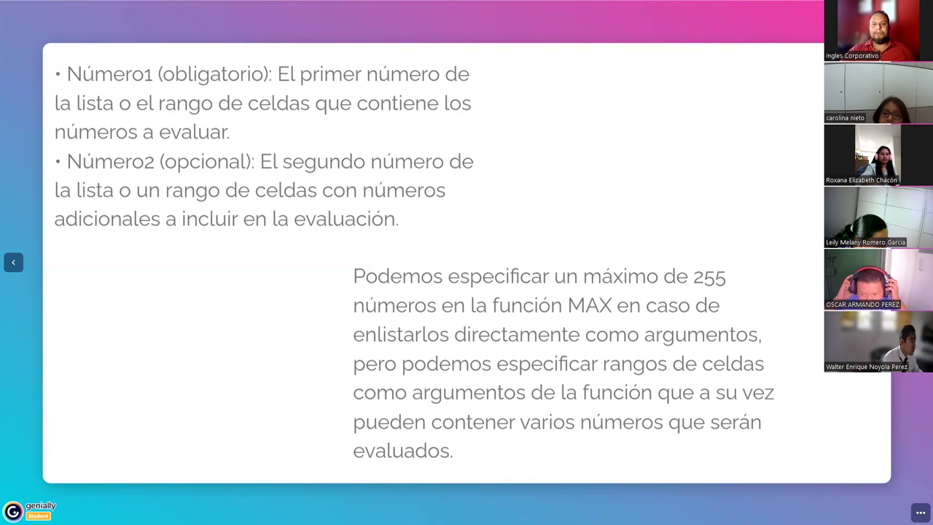
- Circle 'máximo de 255' in red and underline 'Número2 (opcional)' and 'enlistarlos directamente como argumentos'
drag(729, 259, 618, 321)
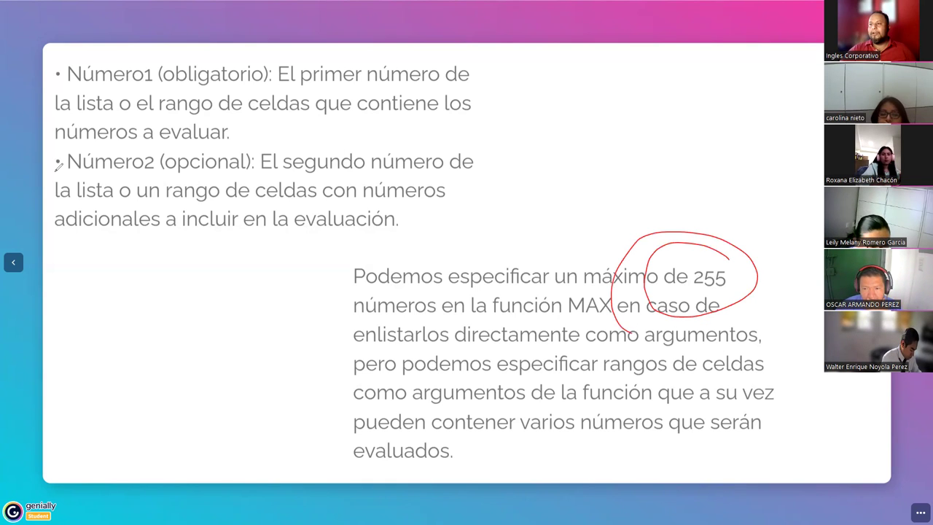
drag(55, 168, 252, 162)
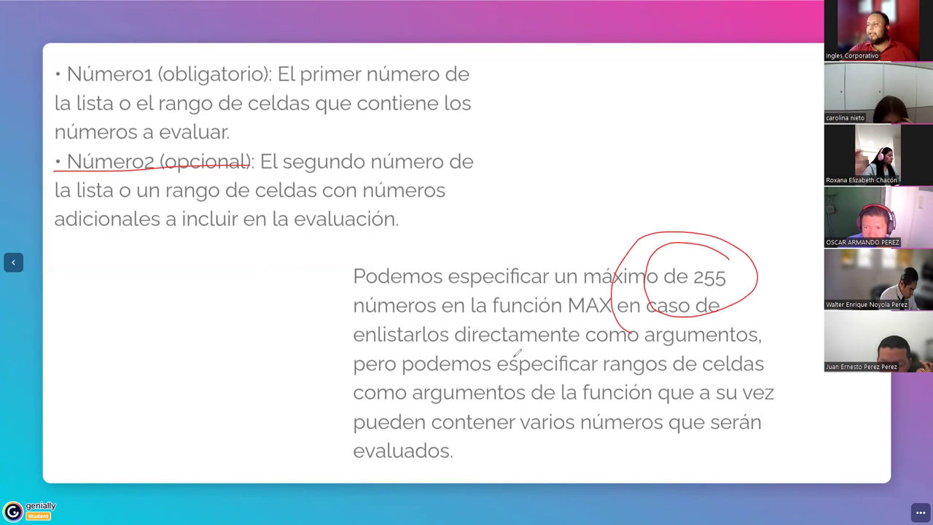
drag(353, 349, 510, 349)
drag(599, 347, 750, 345)
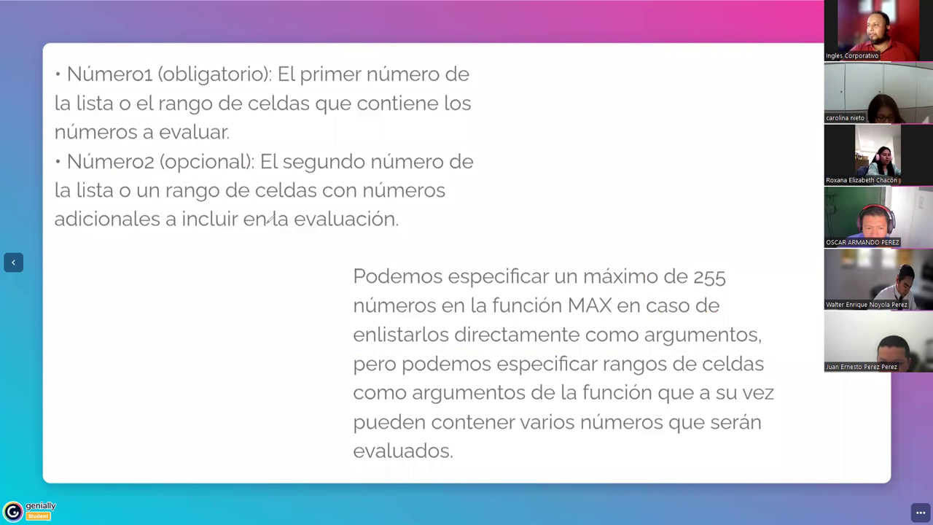
mouse_move(687, 291)
mouse_down()
mouse_move(757, 285)
mouse_move(688, 294)
mouse_up()
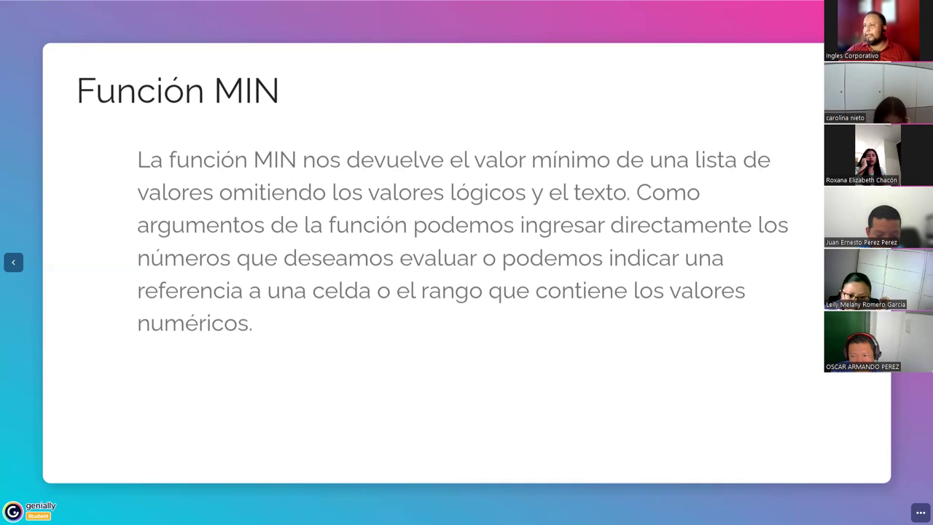
- Go to the 'Sintaxis de la función MIN' slide with the Argumentos de función image
key(Right)
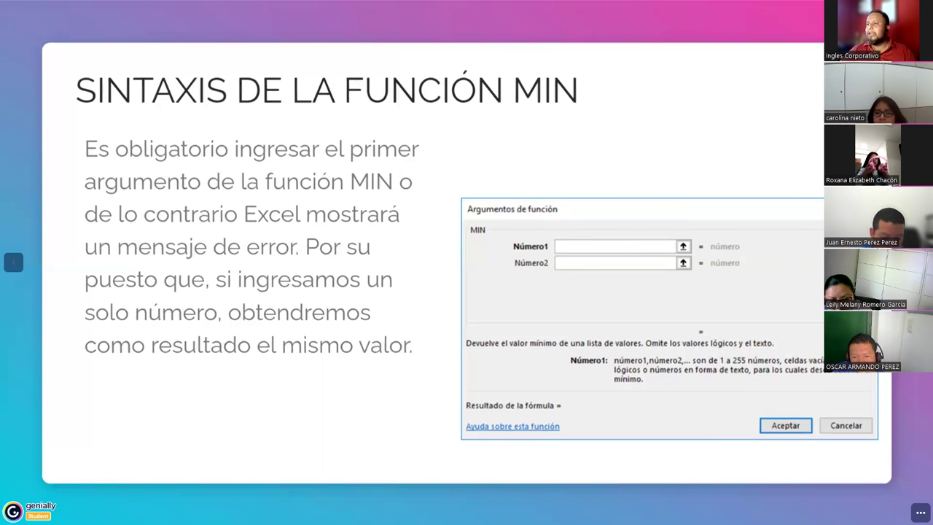
- Move through the Número1/Número2 notes to the 'FUNCIÓN CONTAR' slide
key(Right)
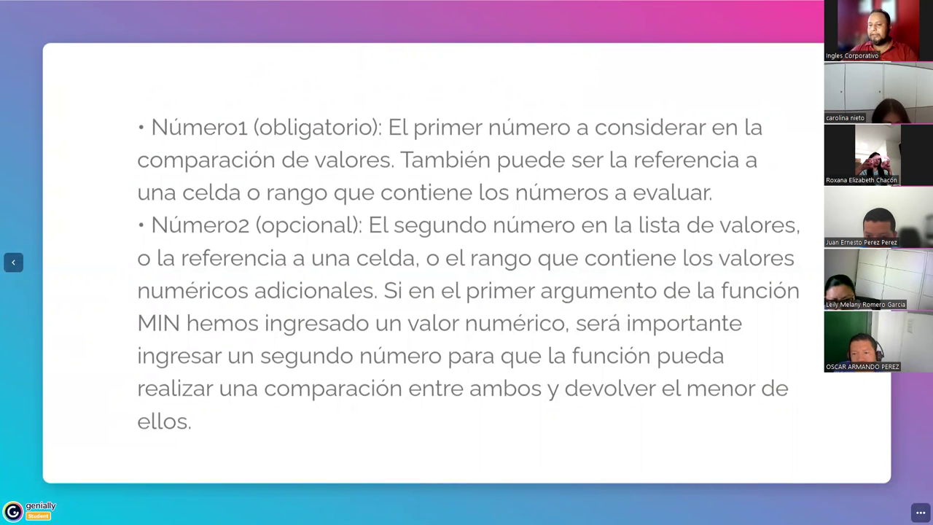
key(Right)
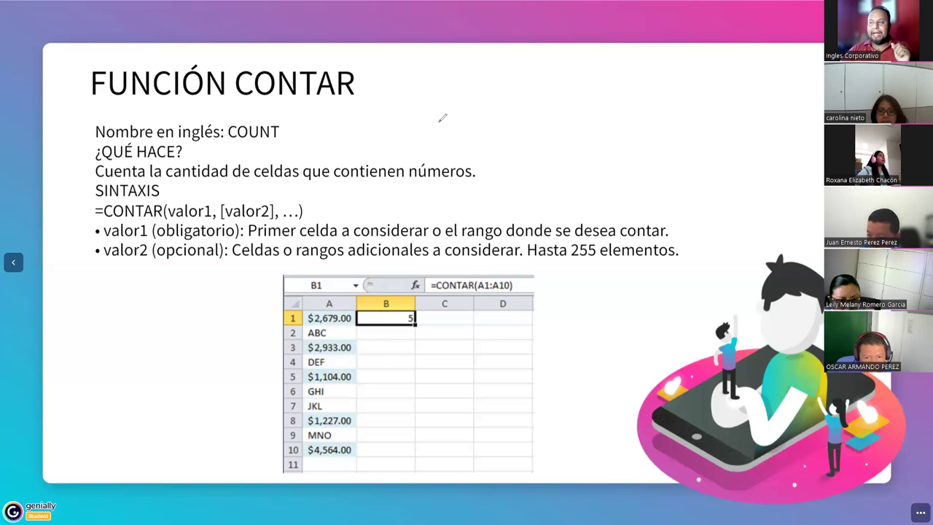
drag(254, 179, 501, 178)
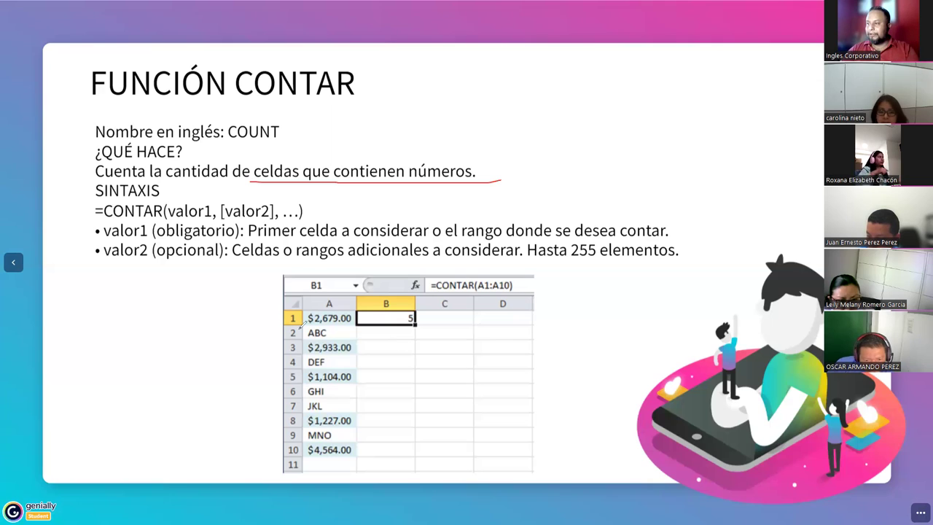
mouse_move(290, 313)
mouse_down()
mouse_move(301, 308)
mouse_move(299, 366)
mouse_move(289, 366)
mouse_move(300, 372)
mouse_move(292, 410)
mouse_move(299, 438)
mouse_up()
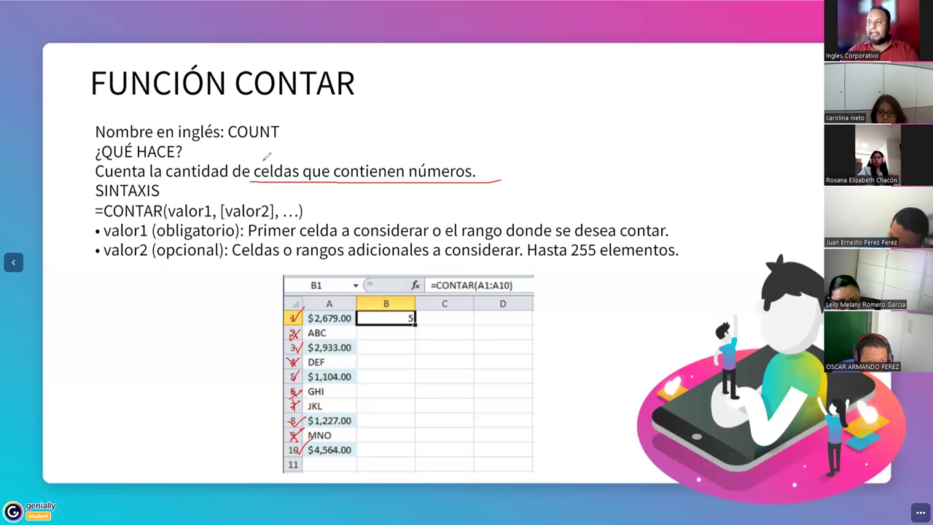
drag(253, 167, 479, 162)
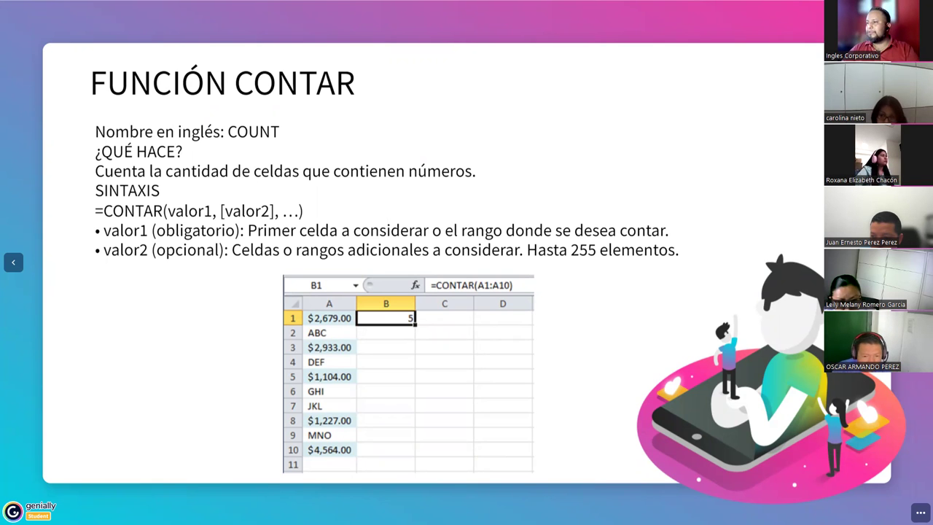
- Go to the 'FUNCIÓN PROMEDIO' slide showing its syntax and the score table
key(Right)
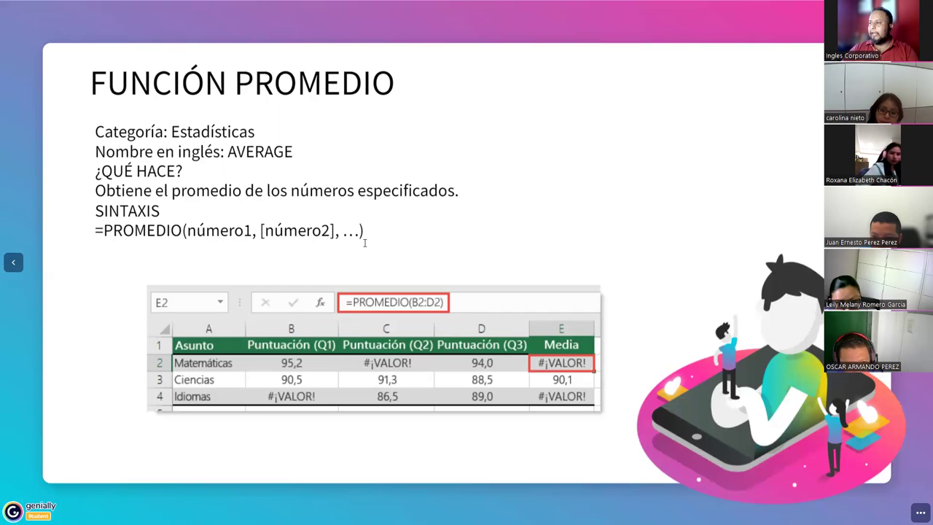
- Write =PROMEDIO(5;6;7;8;9) in a text box, with =PROMEDIO(A1:A10;B1:B10) on the next line
click(421, 242)
text(=PROMEDIO(5)
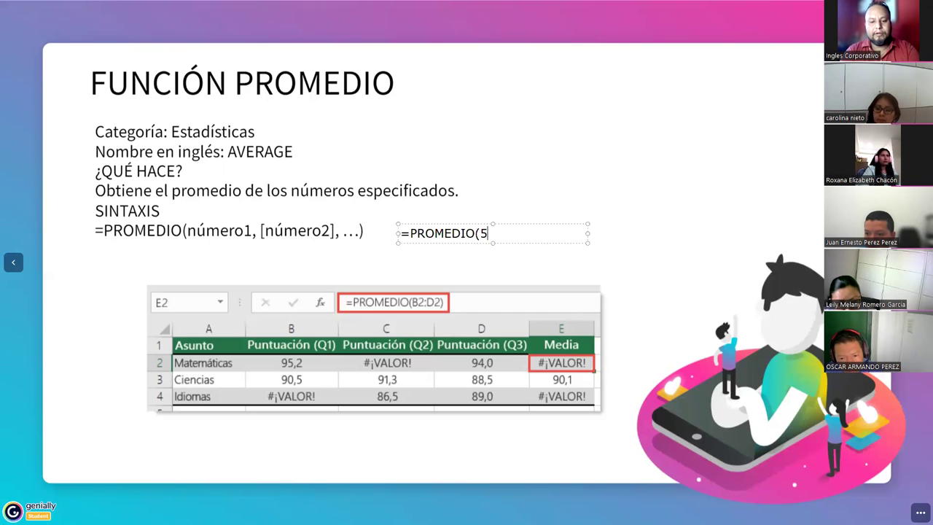
text(;6;7)
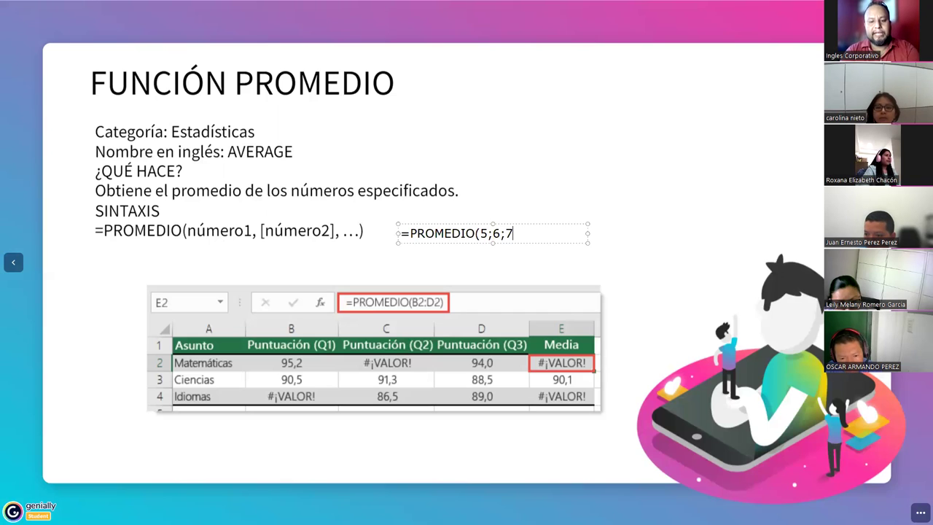
text(;8;9)
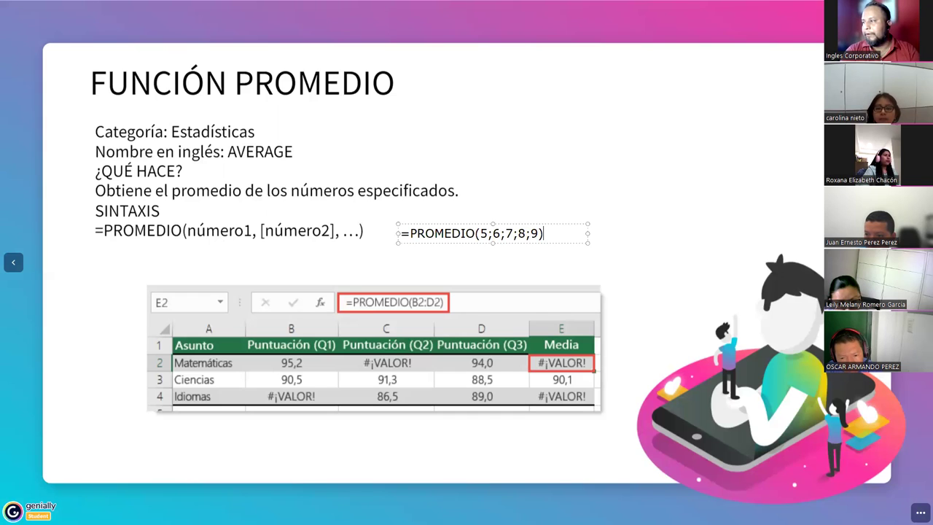
key(Return)
text(=P)
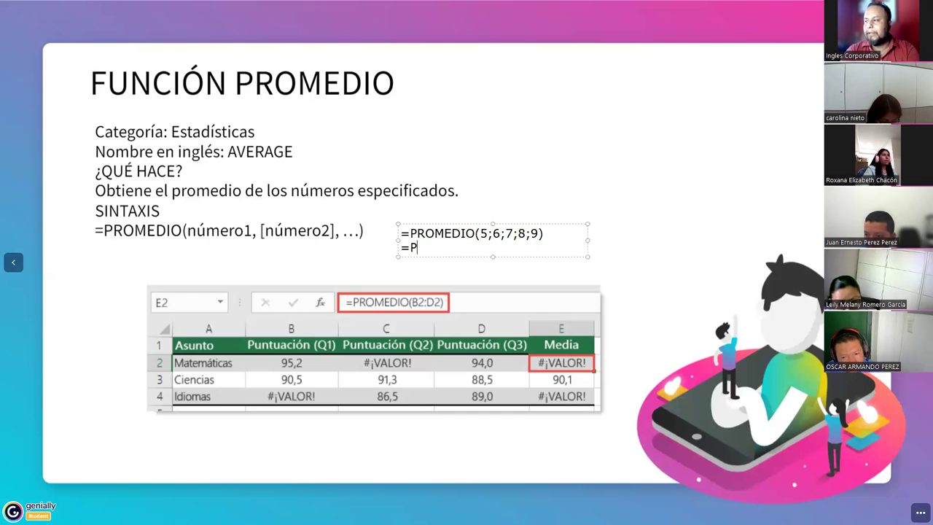
text(ROMEDIO(A1)
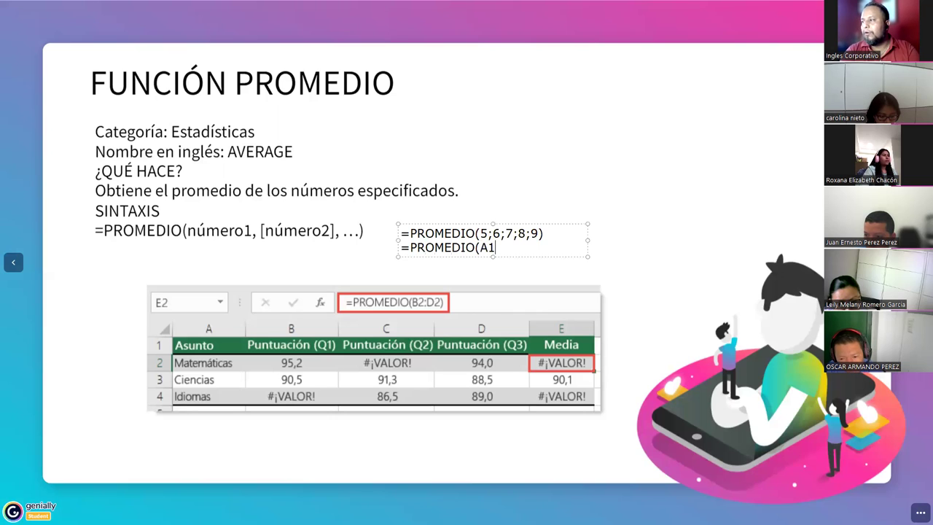
text(:A10;)
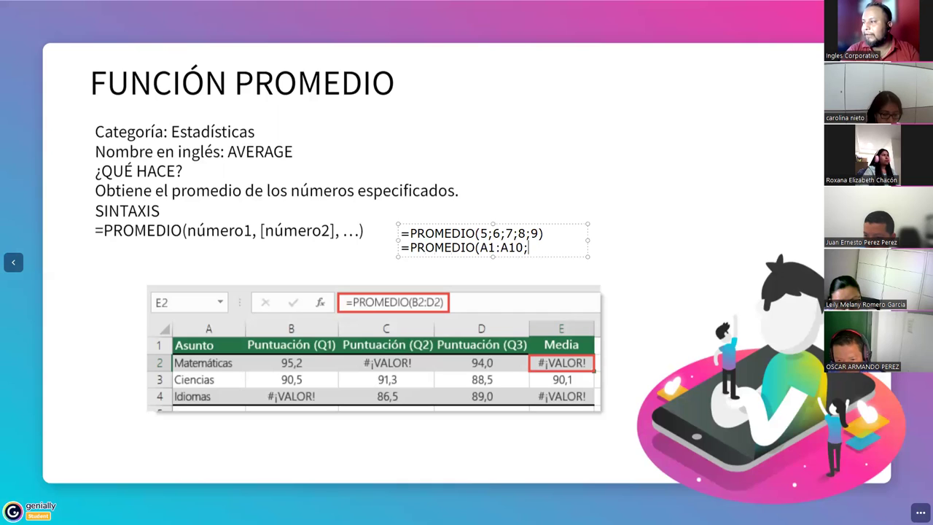
text(B1:)
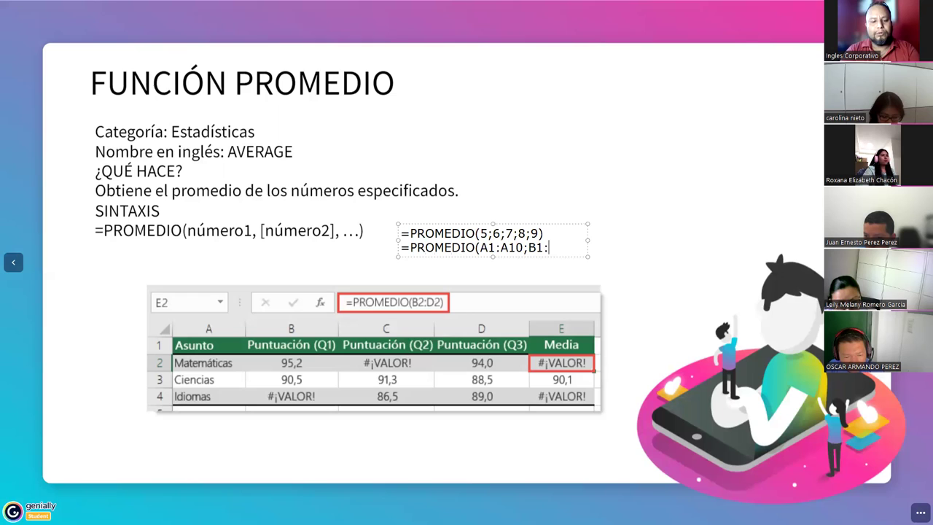
text(B10))
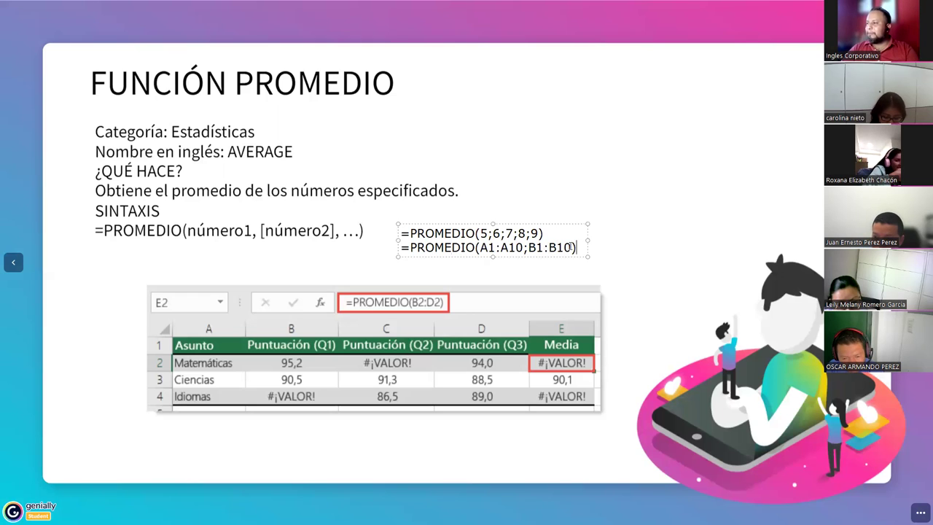
- Place the formula box at the slide's upper right and draw a red arrow from the syntax to it
drag(467, 219, 606, 95)
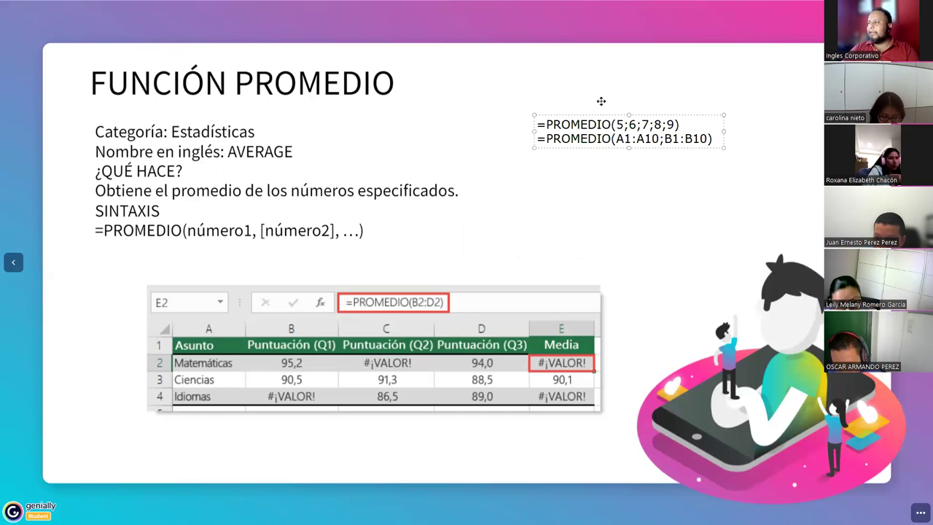
click(628, 144)
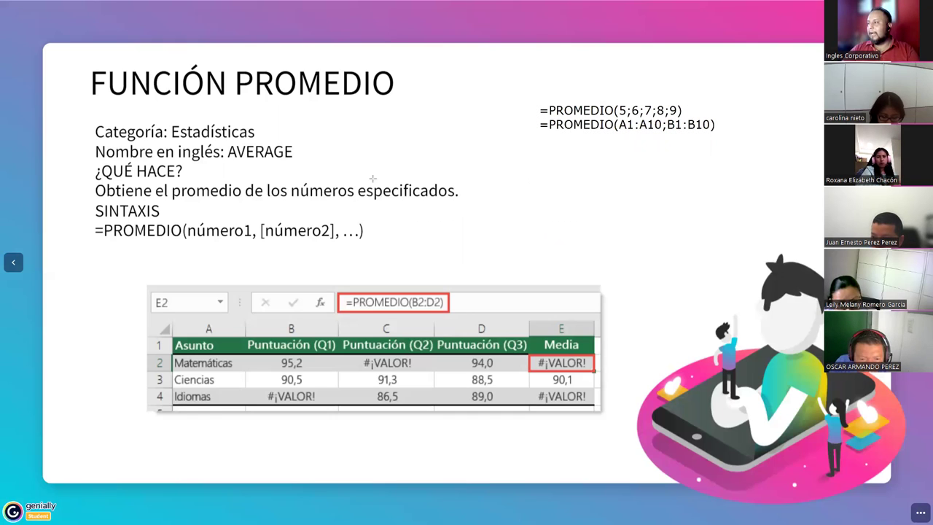
mouse_move(372, 235)
mouse_down()
mouse_move(492, 131)
mouse_move(531, 129)
mouse_up()
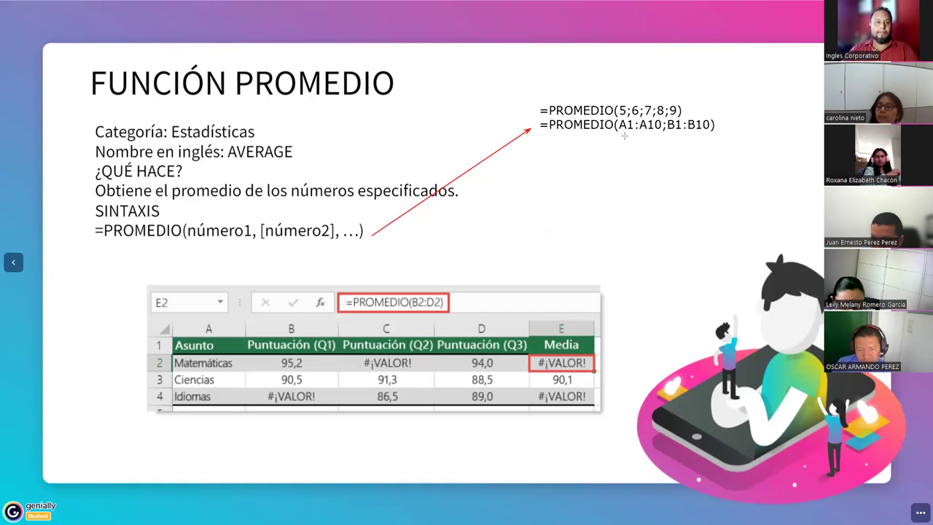
- Draw red arrows under número1, [número2] and A1:A10, and after B1:B10
drag(669, 176, 665, 135)
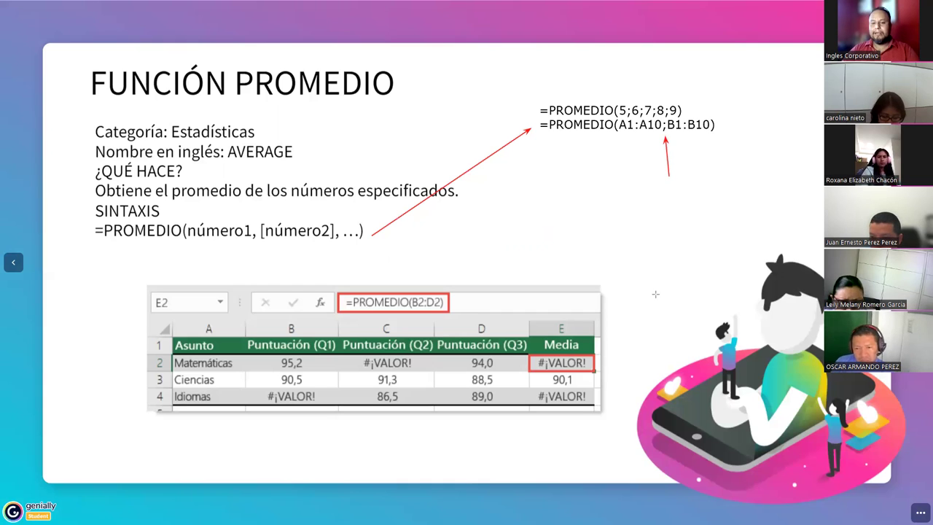
drag(620, 132, 664, 132)
mouse_move(191, 242)
mouse_down()
mouse_move(251, 241)
mouse_move(254, 225)
mouse_up()
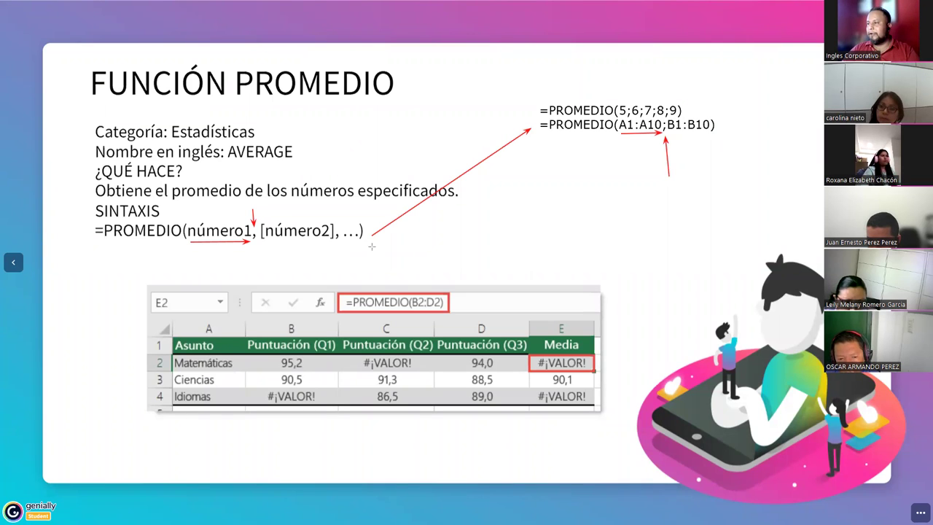
drag(670, 134, 715, 134)
drag(264, 244, 341, 241)
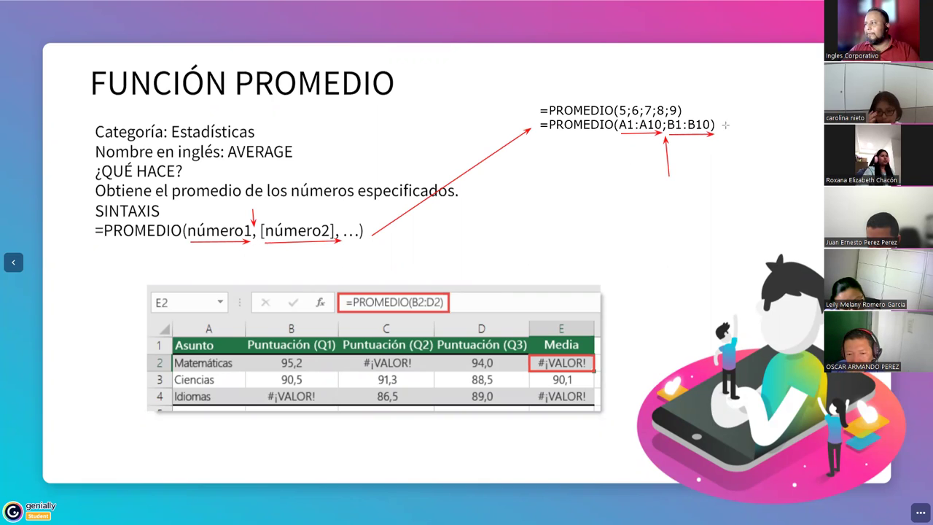
drag(721, 135, 822, 136)
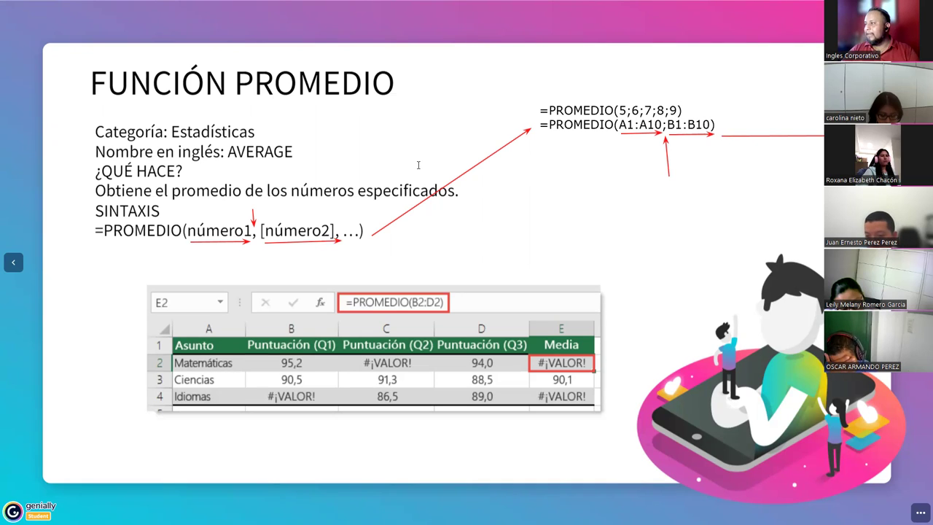
- Type =PROMEDIO(A1:B10) in a new box below the formulas and highlight its A1:B10 range
click(538, 188)
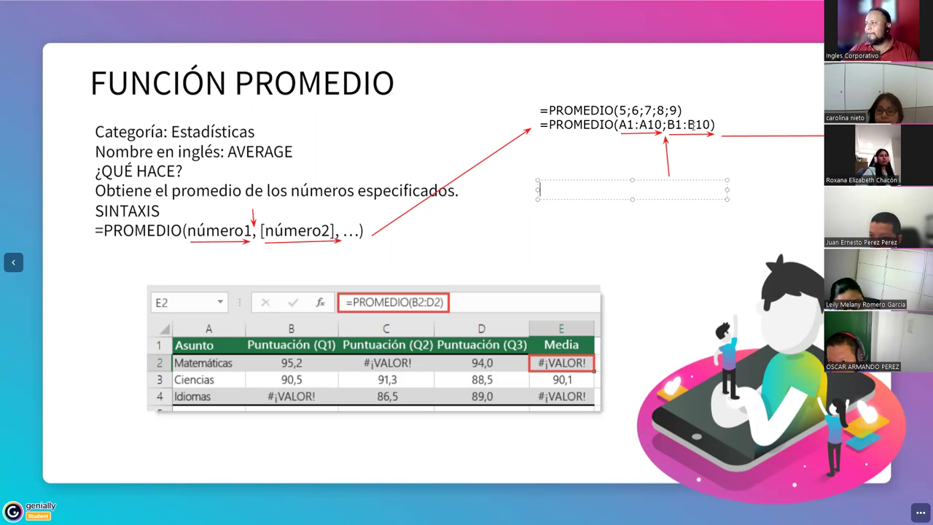
text(=PROMEDIO(A1:B)
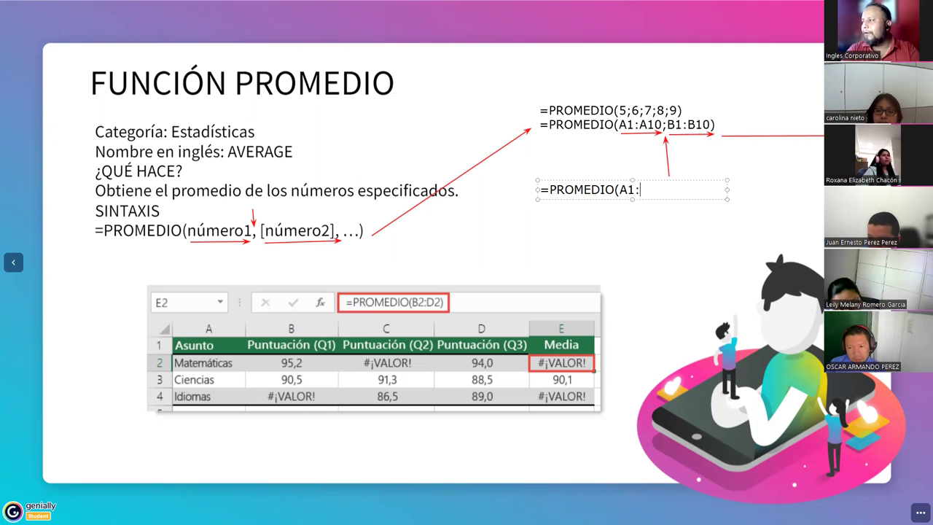
text(10))
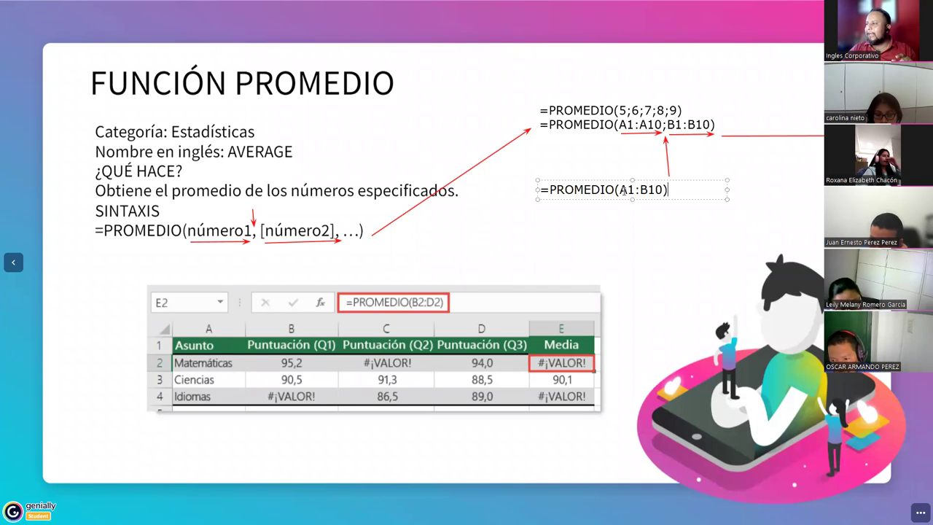
drag(620, 189, 664, 191)
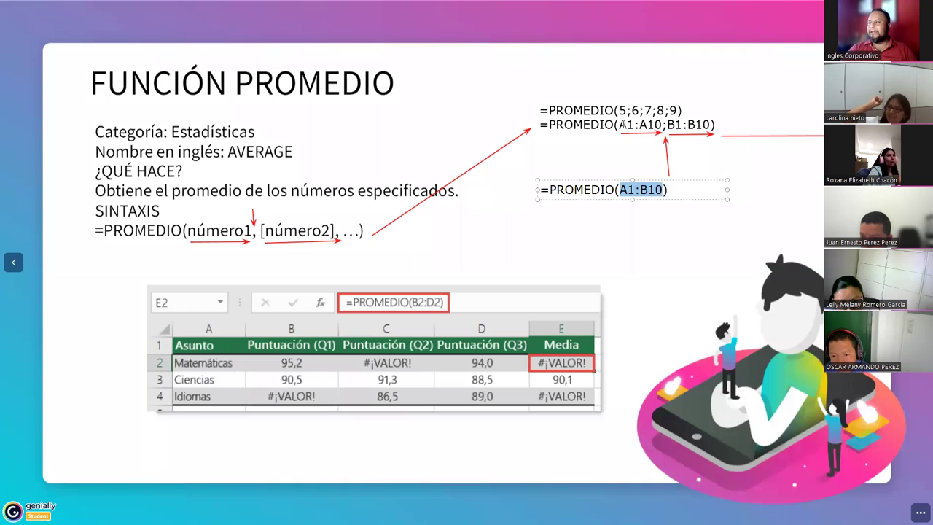
click(691, 125)
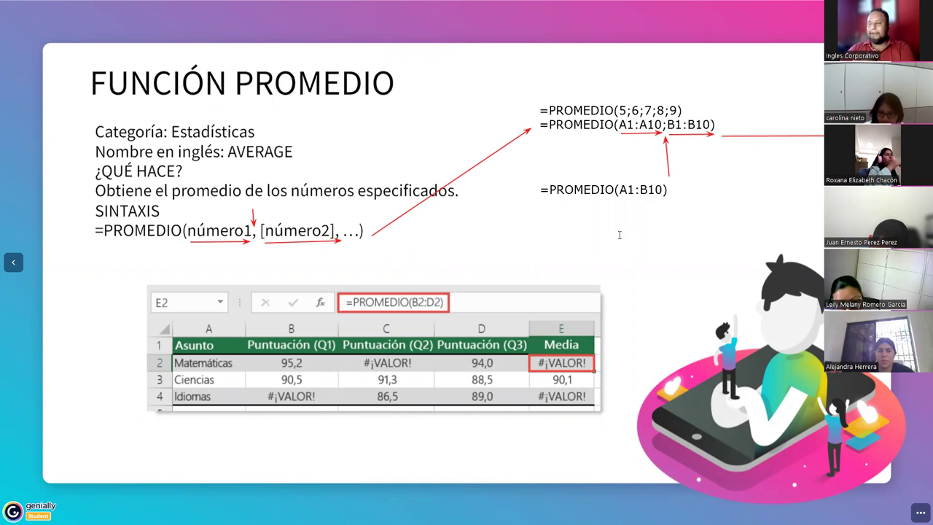
- Create an empty text box on the PROMEDIO slide, then discard it
click(623, 191)
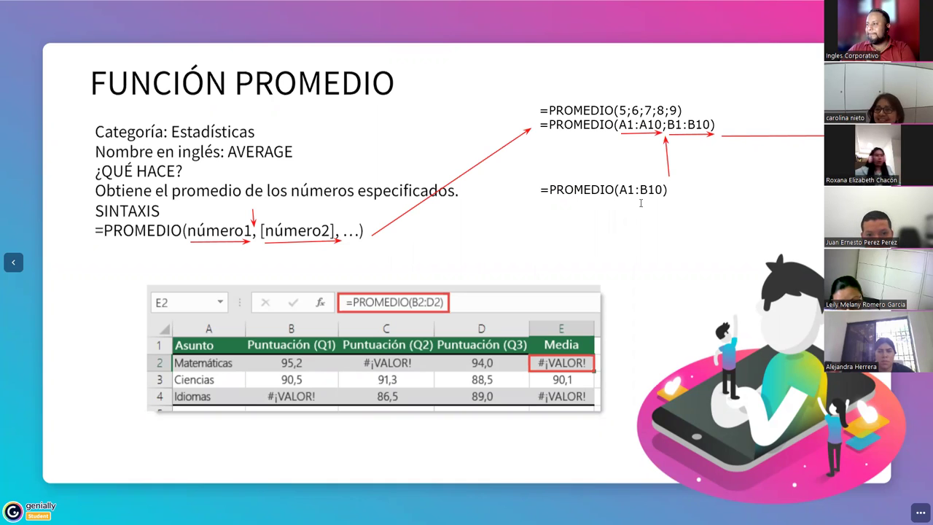
click(621, 219)
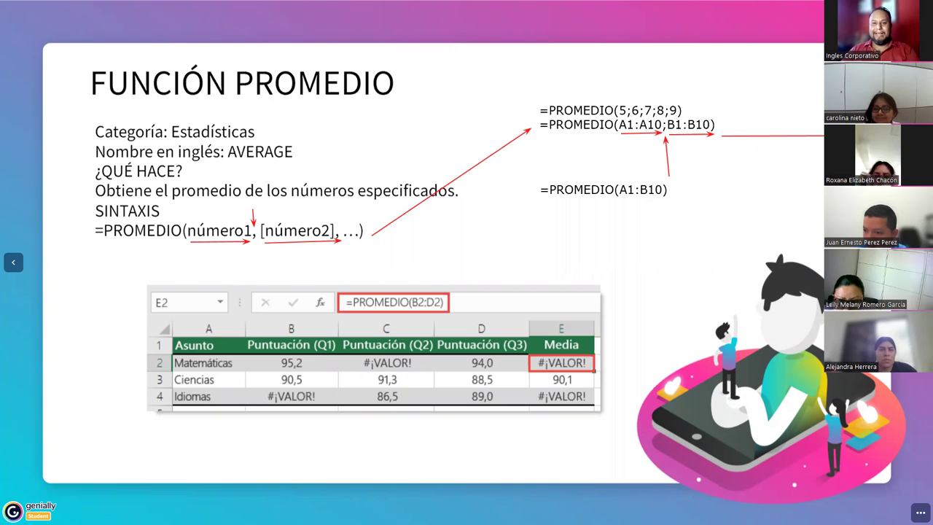
- Clear the old ink, circle the PROMEDIO formula and write Σn/N beside it in red
key(e)
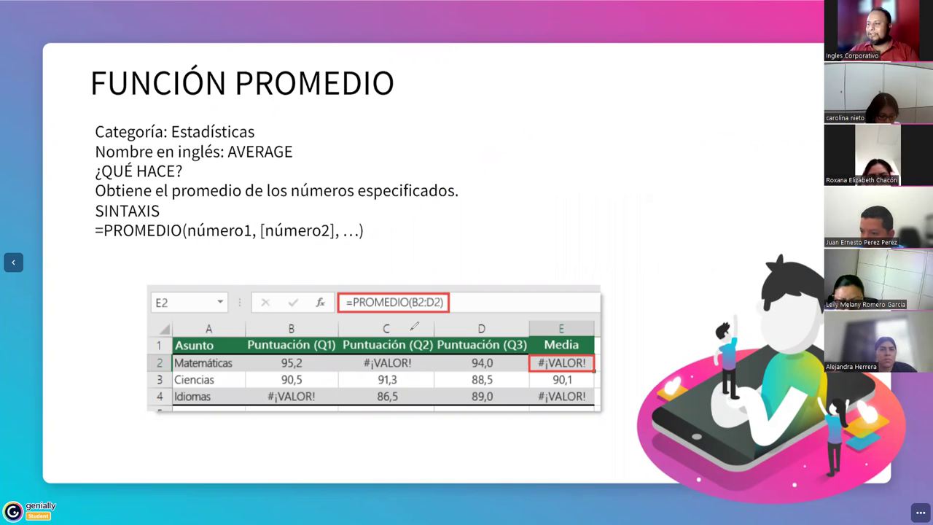
drag(436, 275, 458, 312)
mouse_move(377, 321)
mouse_down()
mouse_move(437, 278)
mouse_move(575, 139)
mouse_up()
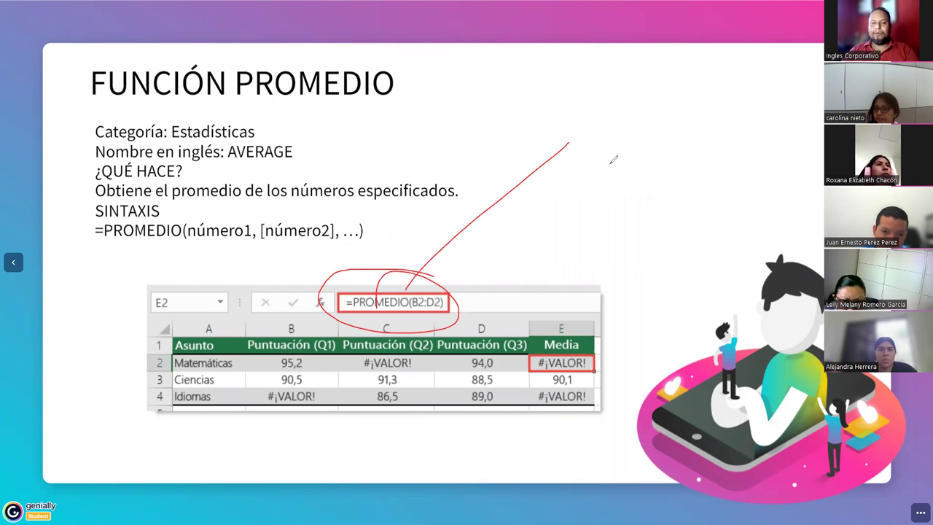
mouse_move(614, 114)
mouse_down()
mouse_move(620, 142)
mouse_move(641, 143)
mouse_move(607, 172)
mouse_move(621, 148)
mouse_move(625, 168)
mouse_up()
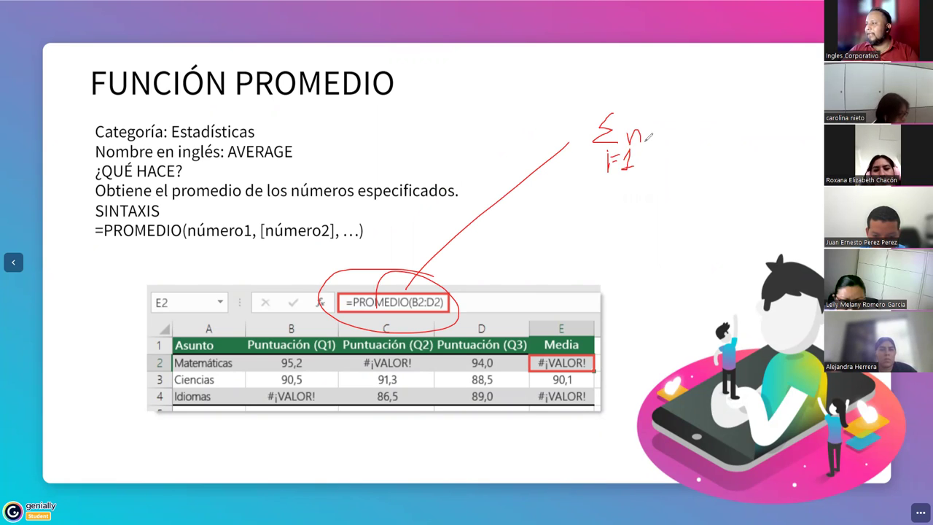
mouse_move(661, 118)
mouse_down()
mouse_move(649, 157)
mouse_move(675, 155)
mouse_move(678, 137)
mouse_up()
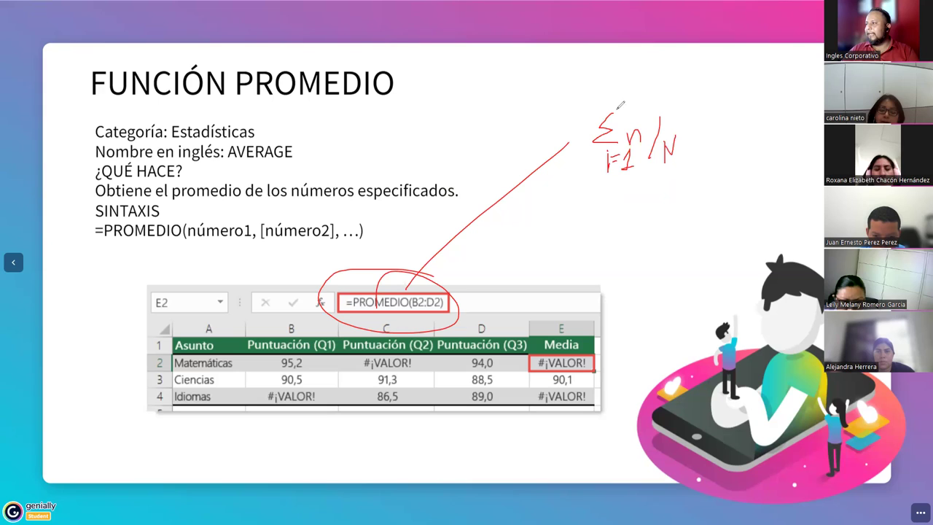
drag(578, 151, 644, 145)
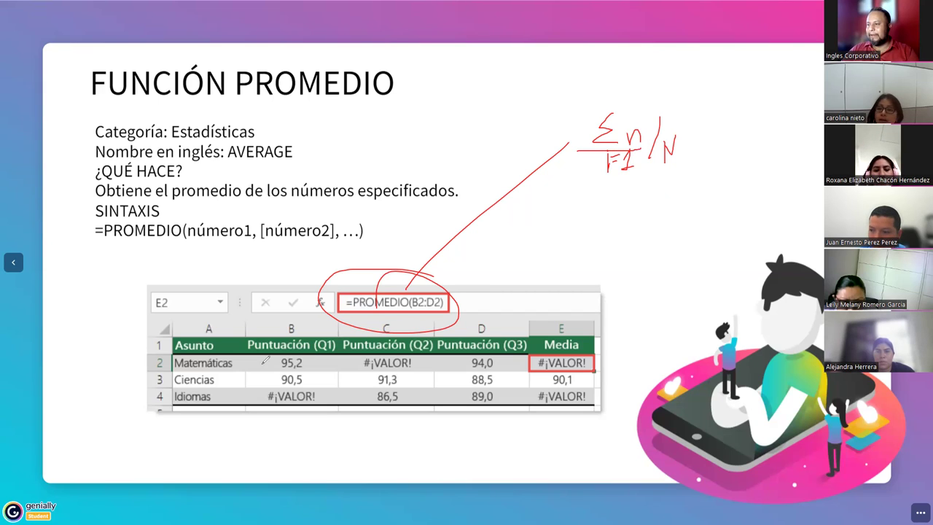
- Tick C2 and D2, underline row 2, and write (v1+v2+v3)/N = next to the formula
drag(348, 364, 378, 352)
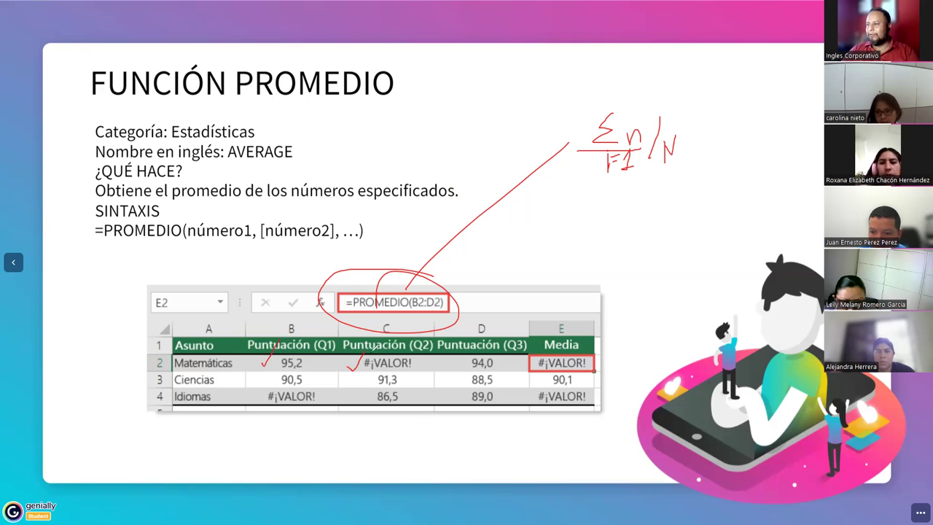
drag(452, 361, 485, 332)
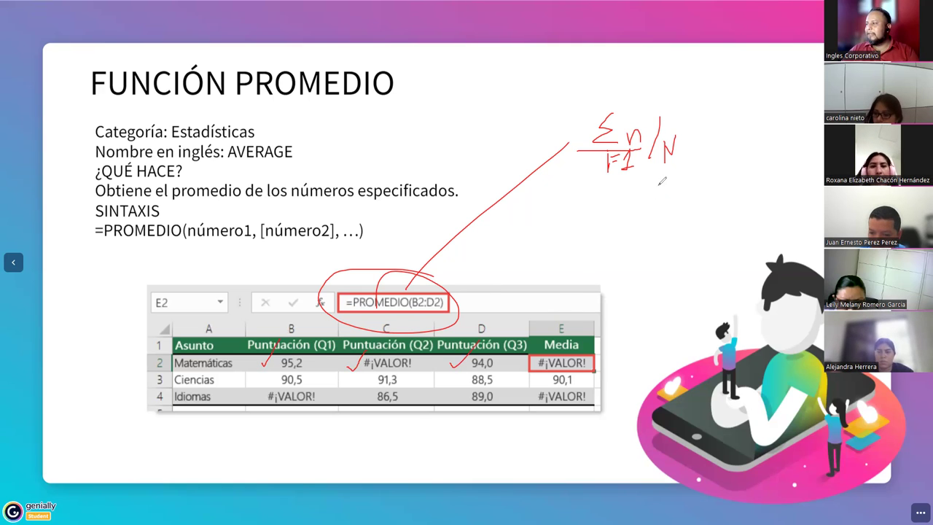
mouse_move(566, 192)
mouse_down()
mouse_move(564, 212)
mouse_move(627, 196)
mouse_move(620, 204)
mouse_move(633, 210)
mouse_up()
mouse_move(573, 192)
mouse_down()
mouse_move(576, 207)
mouse_move(583, 191)
mouse_move(596, 208)
mouse_move(619, 206)
mouse_up()
mouse_move(653, 178)
mouse_down()
mouse_move(639, 220)
mouse_move(669, 187)
mouse_up()
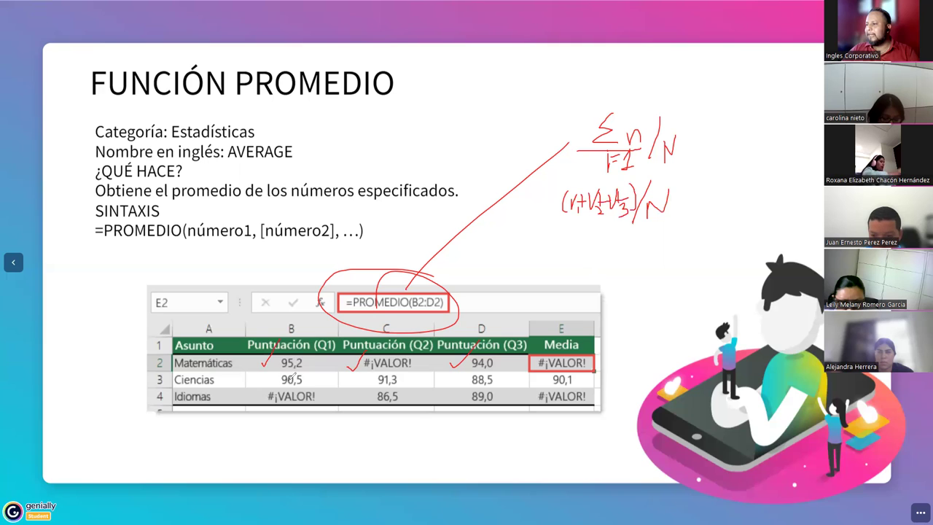
drag(248, 370, 533, 364)
click(671, 212)
drag(667, 212, 682, 216)
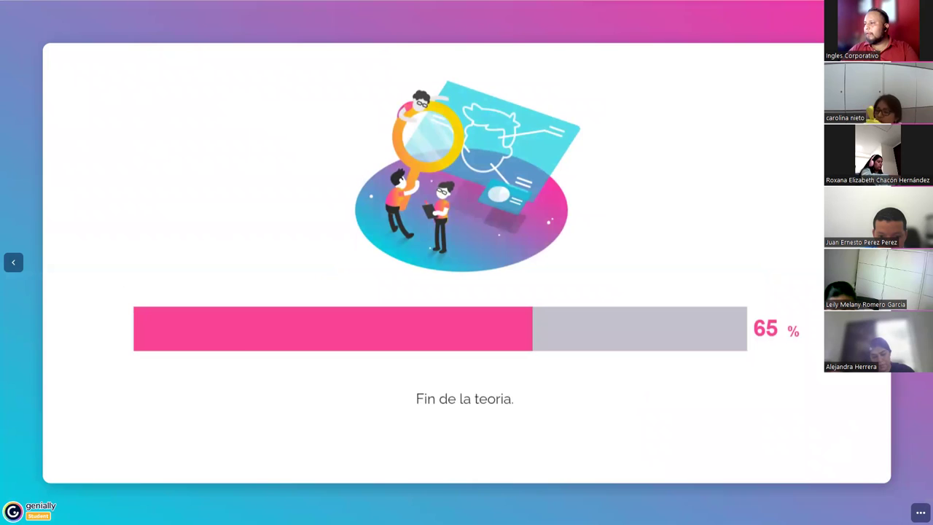
- Advance to the Realizar Ejercicio slide
key(Right)
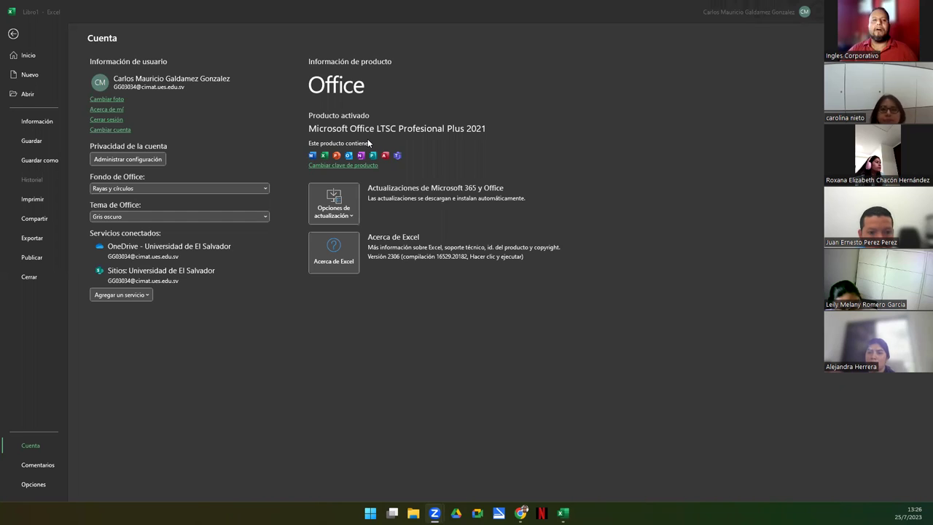
- Return from the Cuenta page to the blank Hoja1 sheet, zoom in, and select B4
click(12, 35)
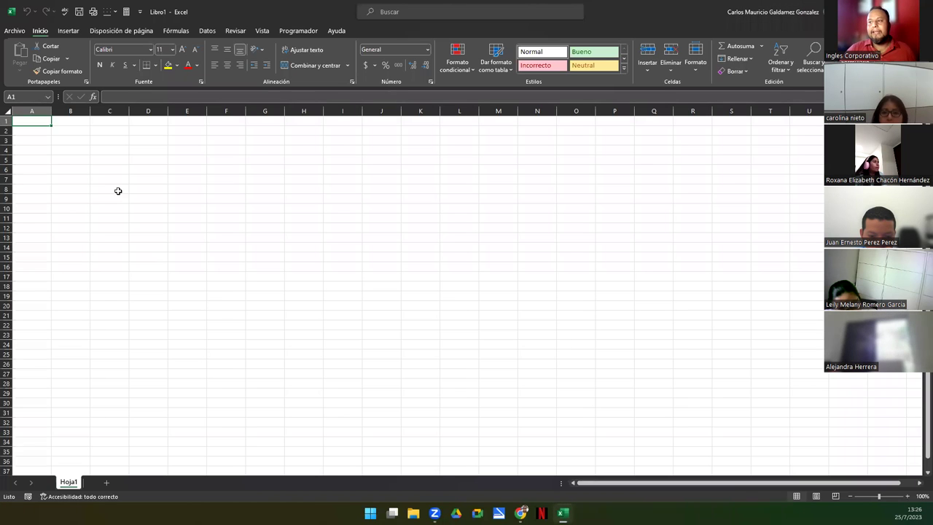
click(118, 191)
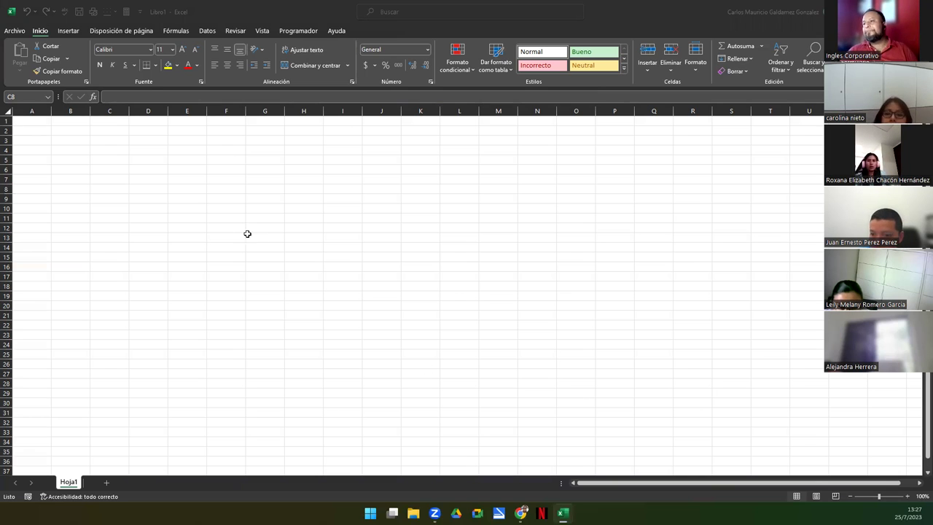
ctrl+scroll(164, 279, up, 2)
ctrl+scroll(163, 281, up, 1)
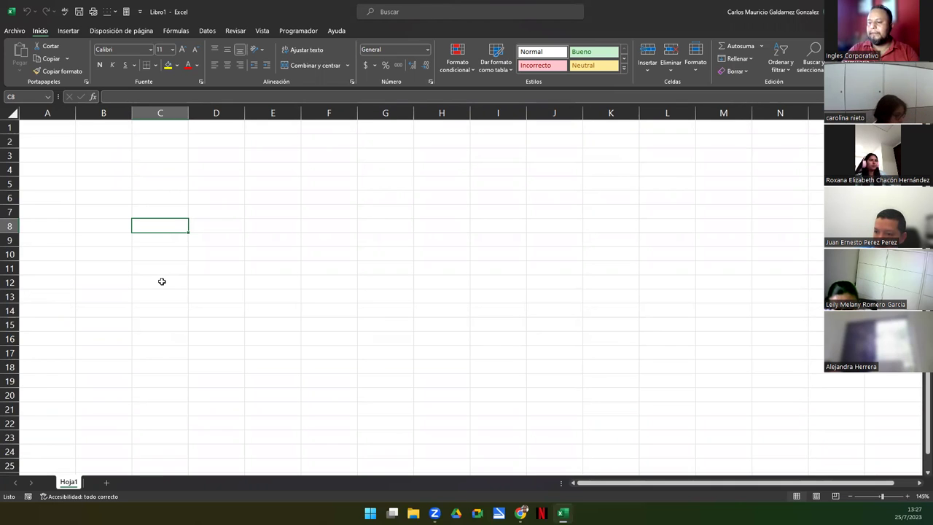
click(92, 168)
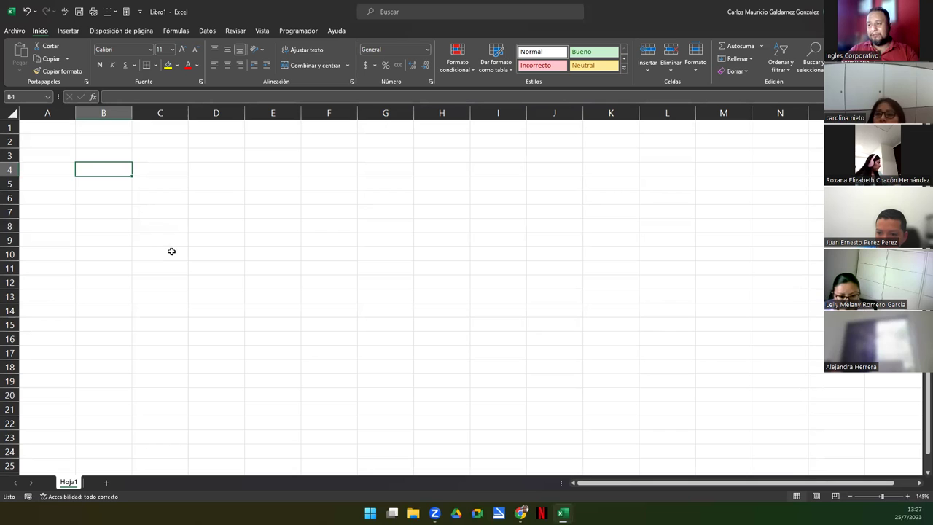
- Enter =ALEATORIO.ENTRE(10;99) in B2 and fill it down to B13
click(93, 142)
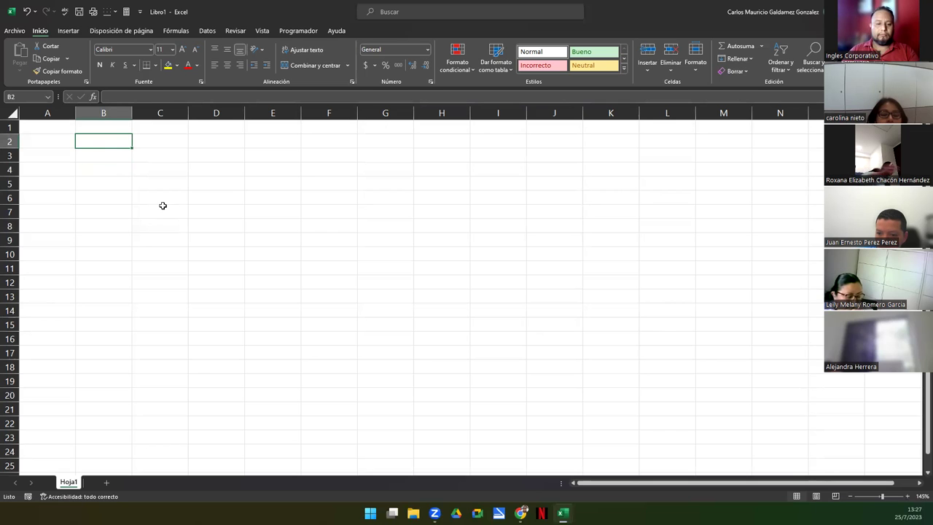
text(=)
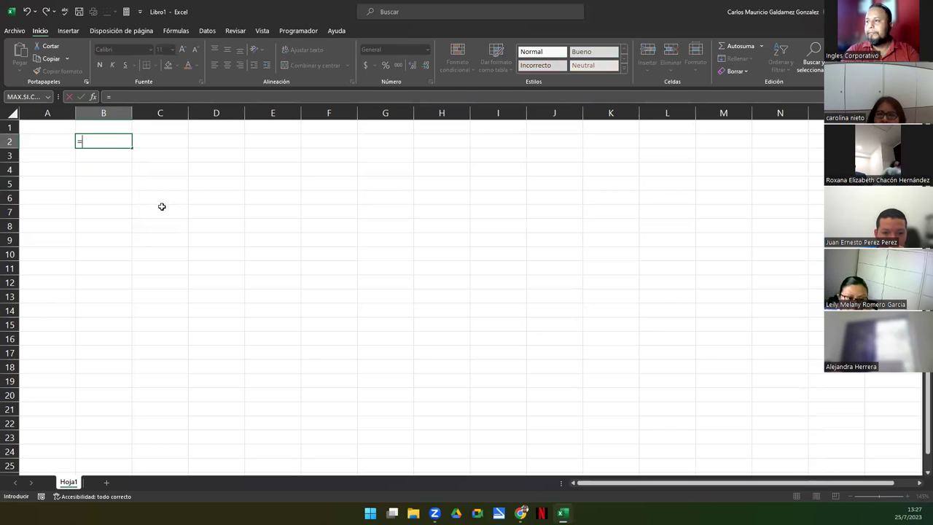
text(ale)
key(Down)
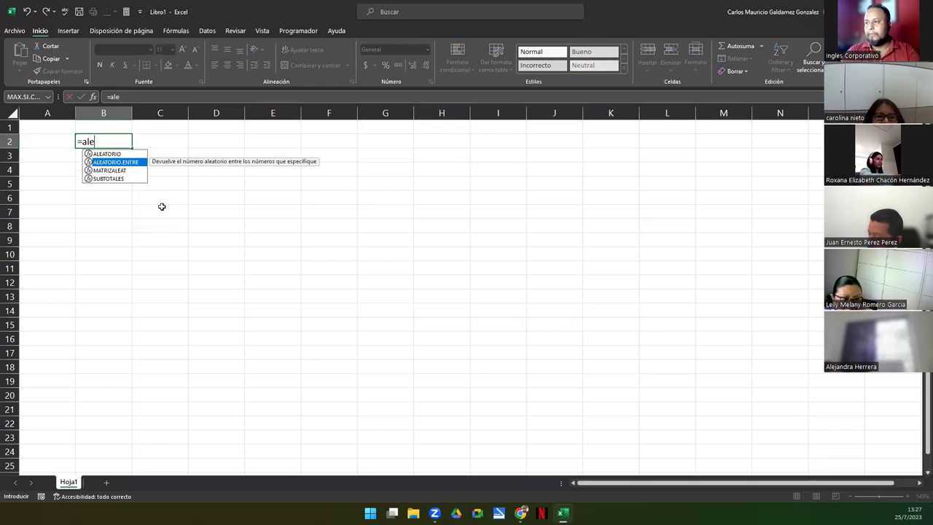
key(Tab)
text(10,9)
key(BackSpace)
text(;)
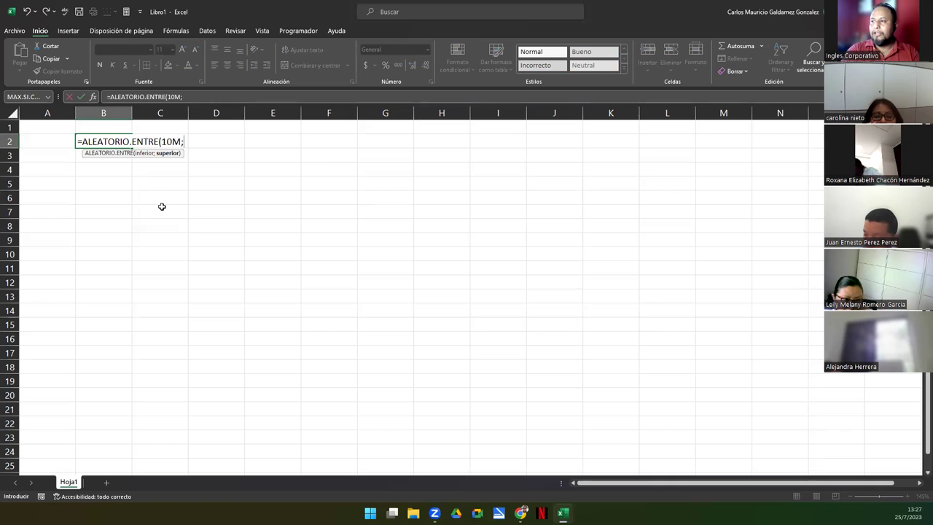
text(99)
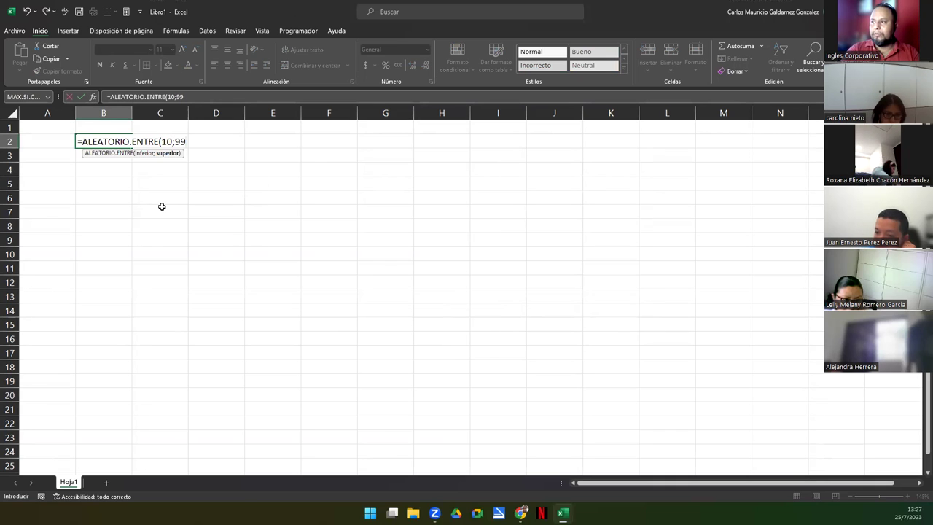
text())
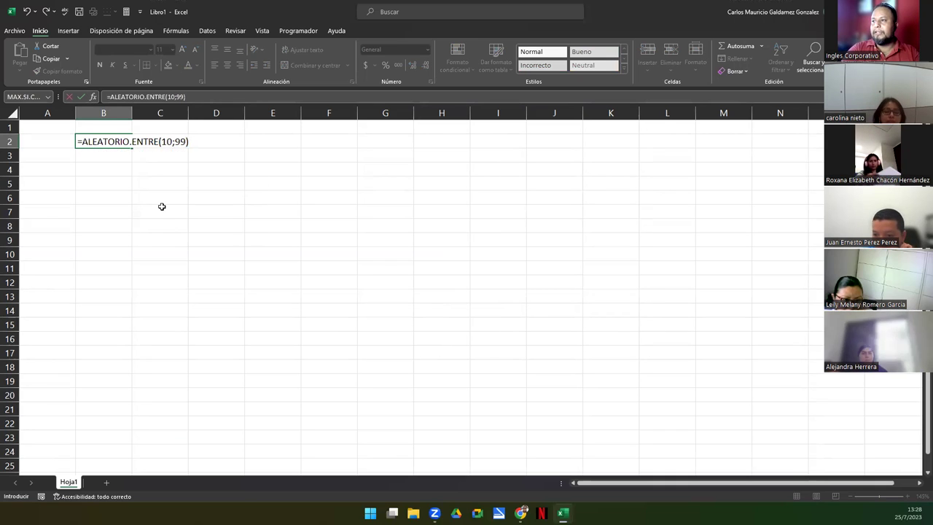
key(Return)
key(Up)
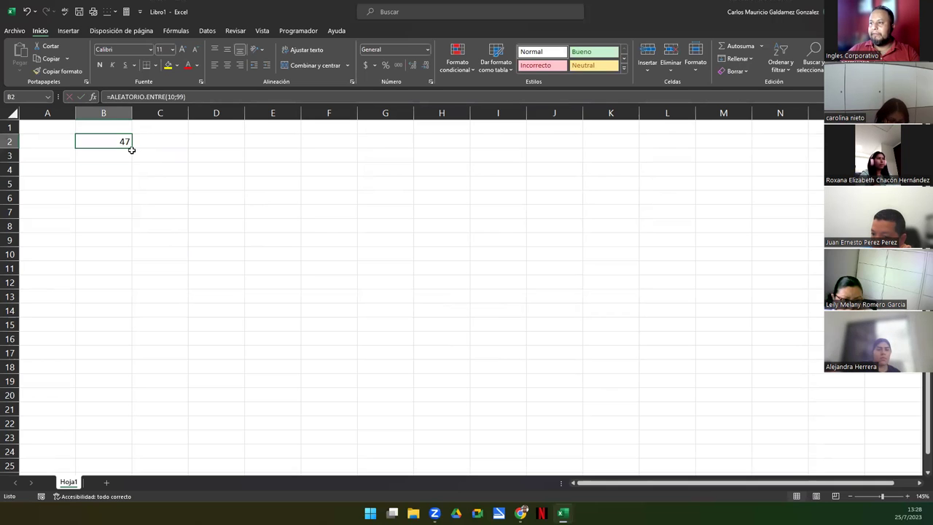
drag(131, 149, 102, 309)
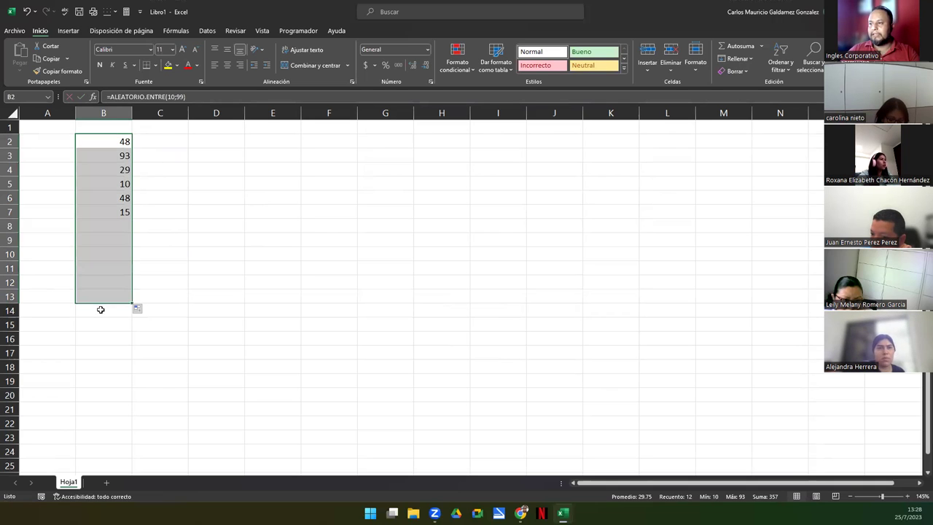
- Copy B2:B13 into columns D, F and H, then select the whole block B2:H13
key(ctrl+c)
click(211, 140)
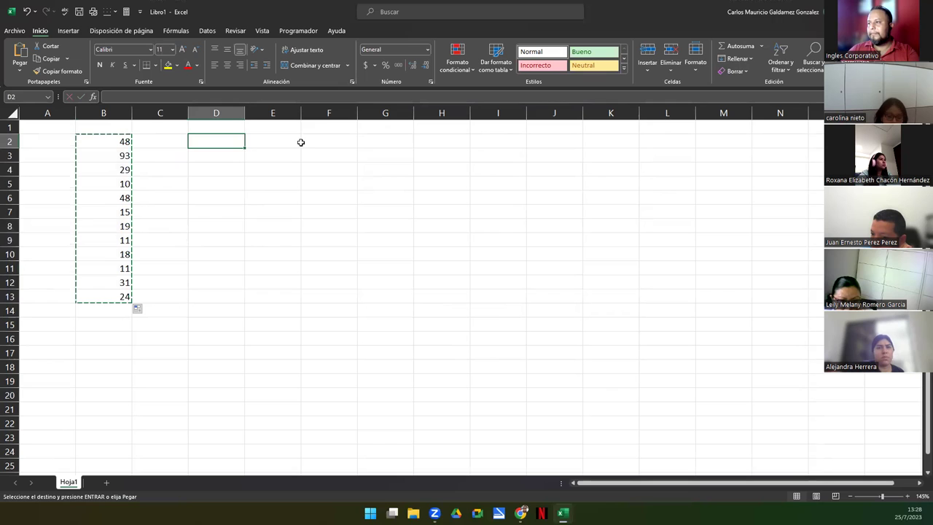
key(ctrl+v)
click(332, 141)
key(ctrl+v)
click(436, 143)
key(ctrl+v)
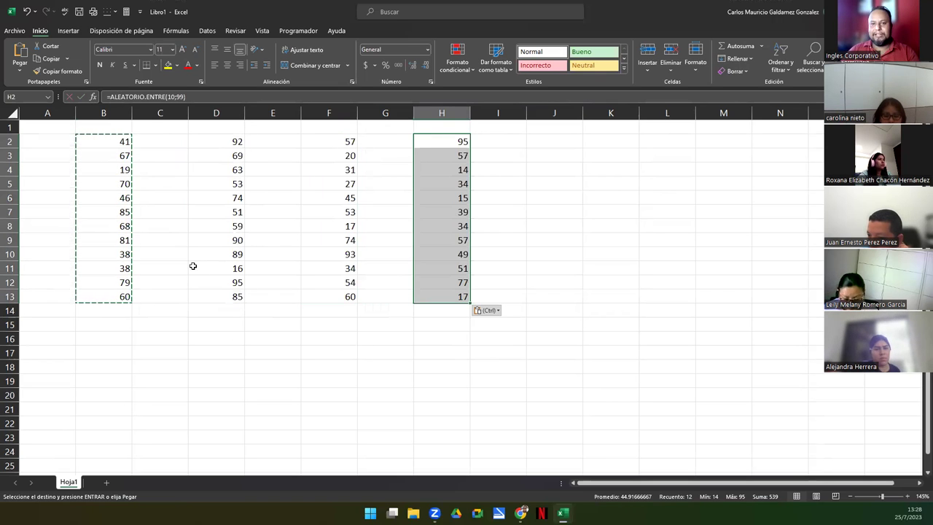
drag(102, 141, 449, 303)
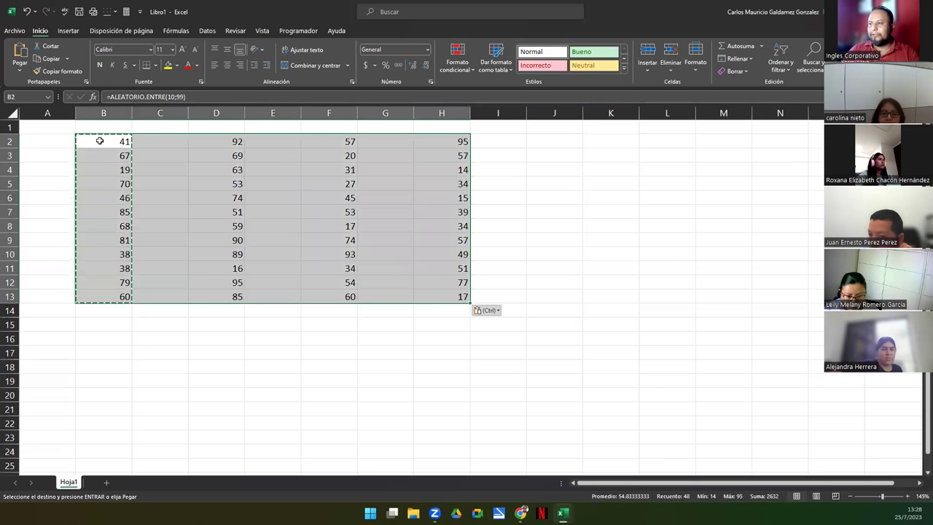
- Copy B2:H13 and paste it back as values, checking B2 (41), D3 and F3 (20)
right_click(100, 141)
click(133, 180)
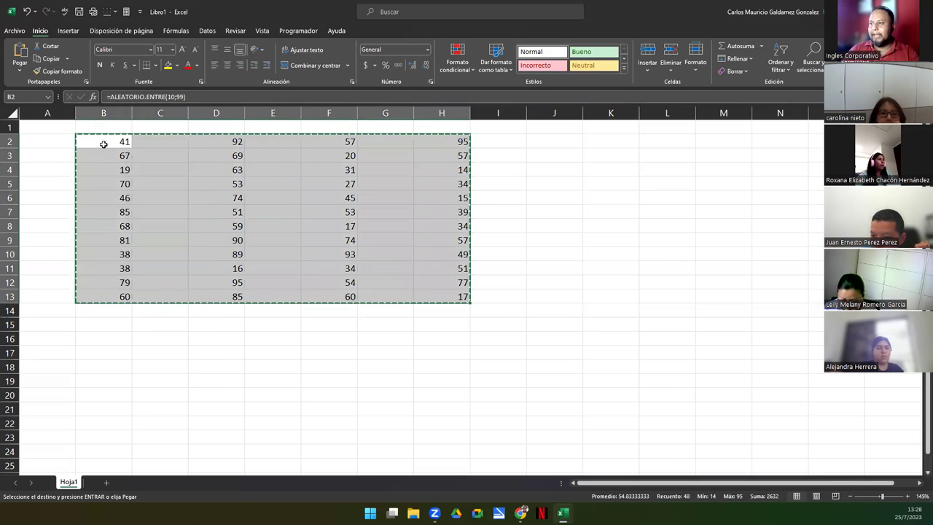
right_click(103, 144)
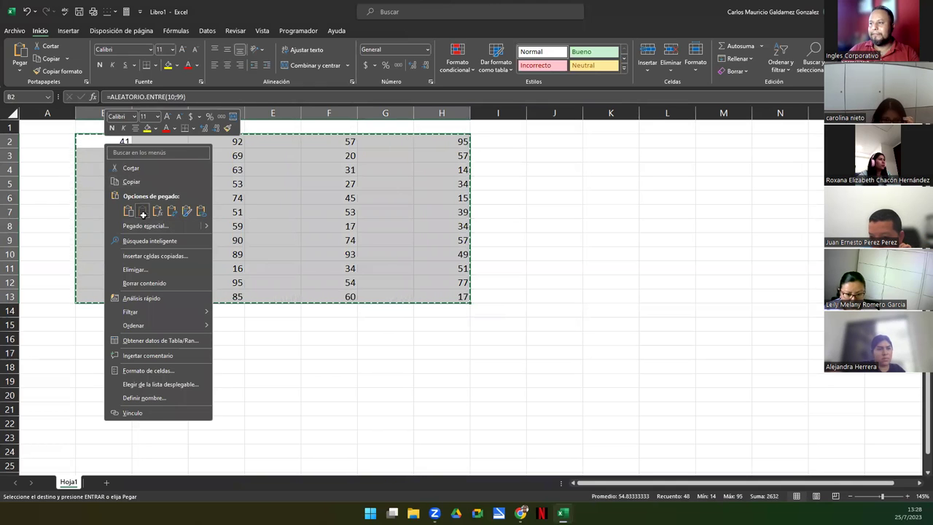
click(143, 213)
click(146, 213)
click(115, 143)
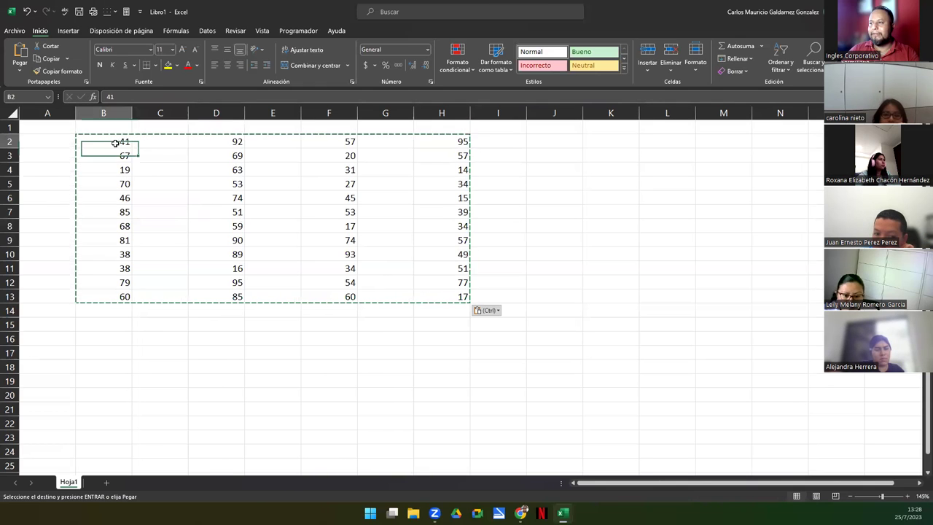
click(231, 153)
click(328, 155)
key(Escape)
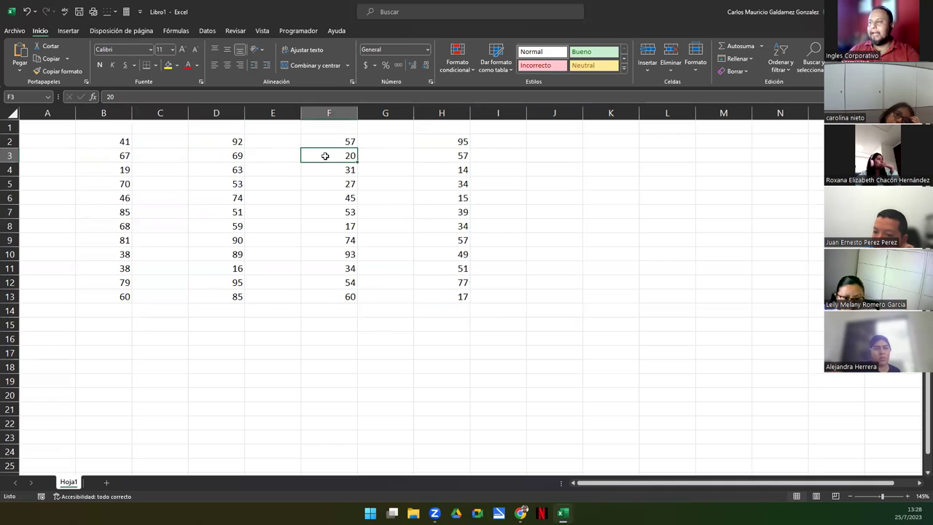
- Select columns B, D, F and H to review them, confirming B13 shows the value 60
scroll(284, 291, up, 1)
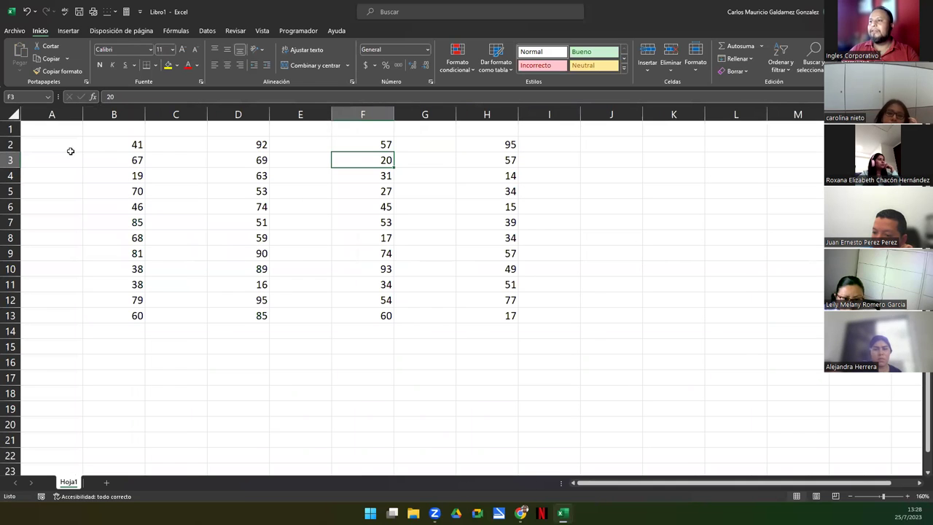
drag(109, 145, 135, 316)
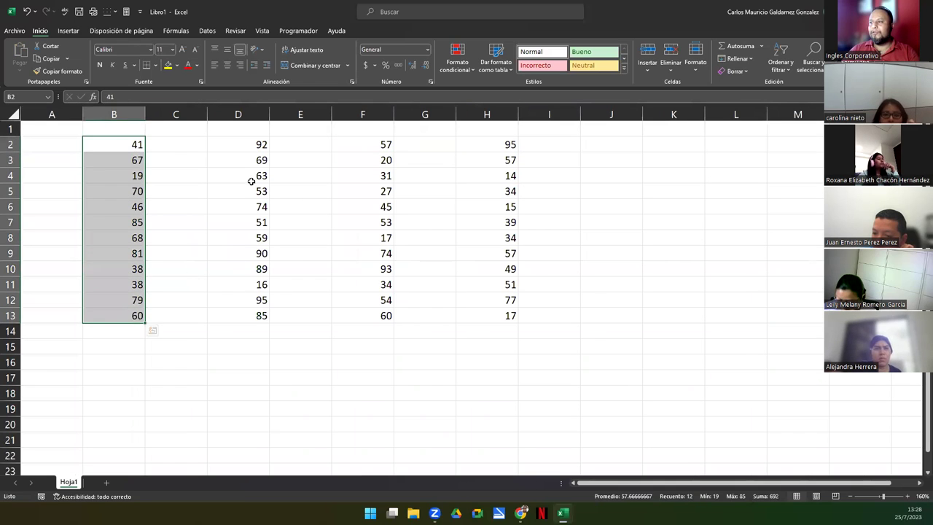
drag(240, 145, 256, 316)
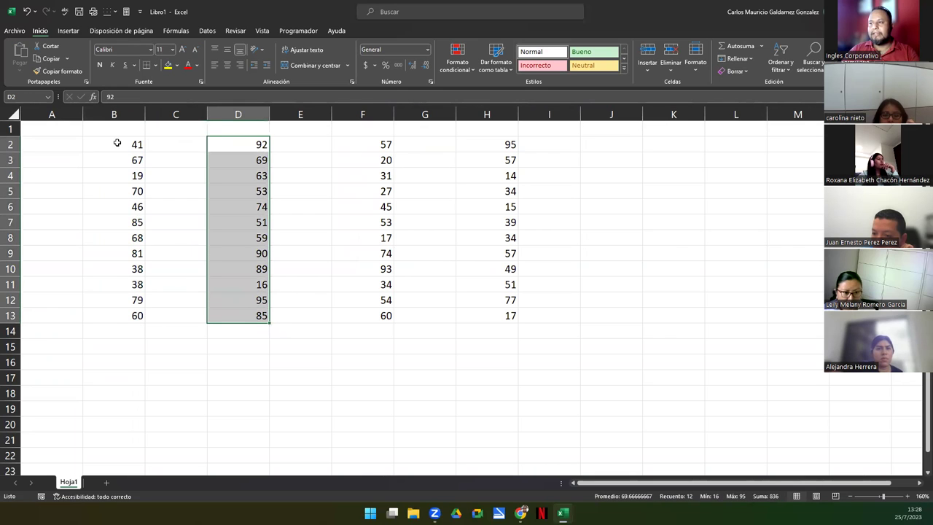
click(114, 115)
click(238, 115)
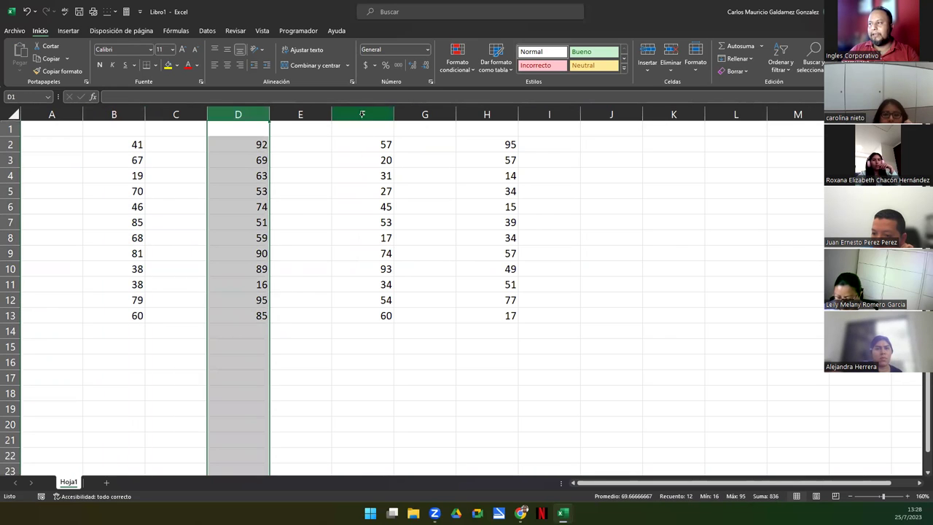
click(362, 114)
click(487, 114)
click(114, 115)
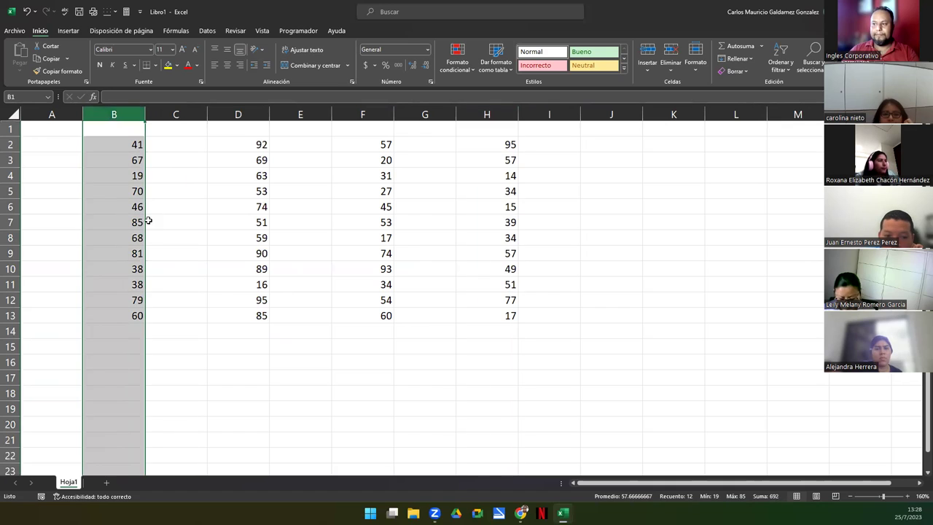
click(118, 316)
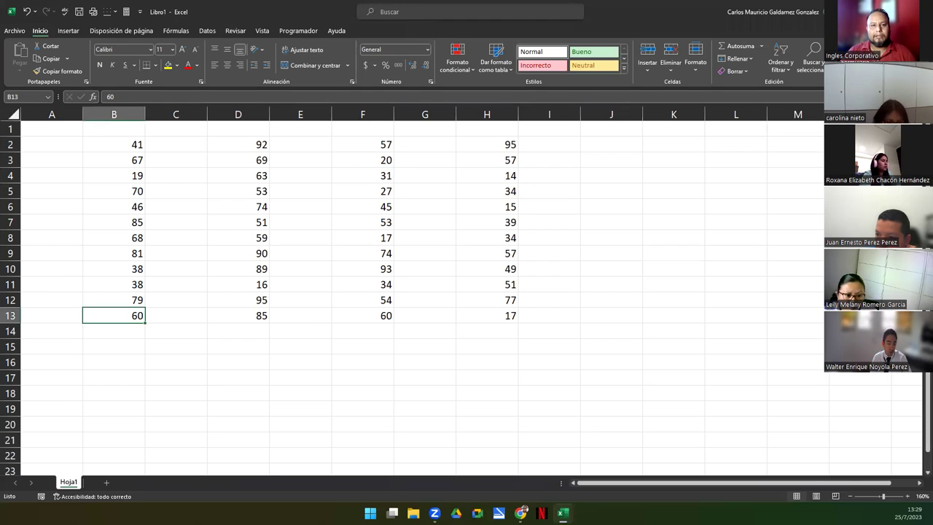
- Select B2:B13, delete its numbers, and return to cell B2
click(115, 162)
click(123, 145)
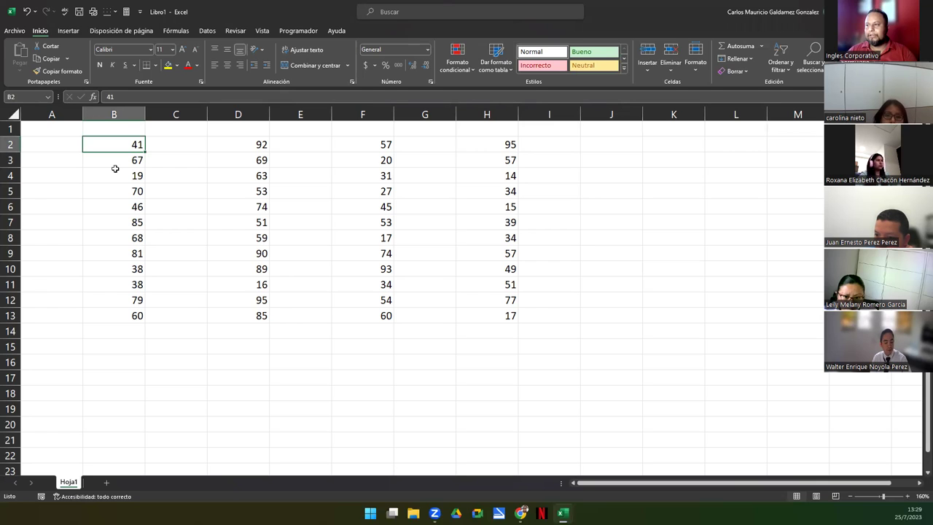
drag(121, 146, 121, 313)
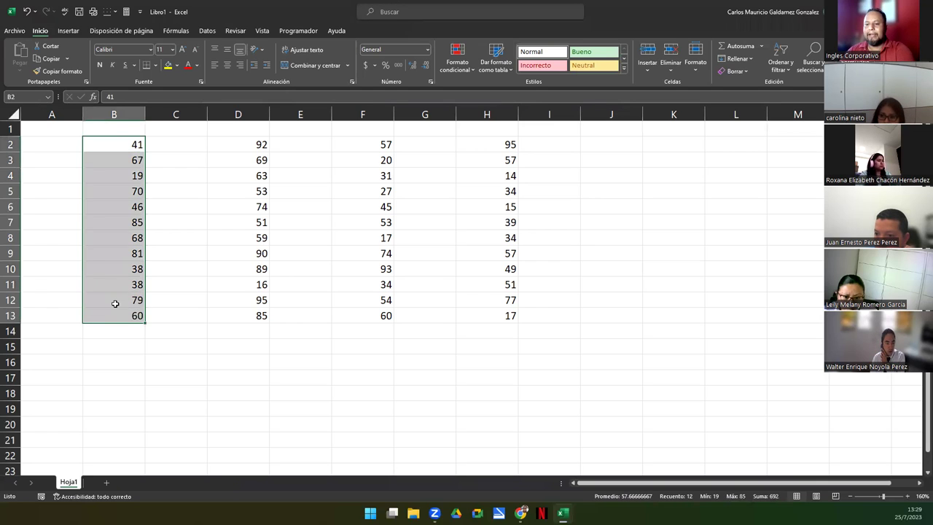
key(Delete)
click(115, 148)
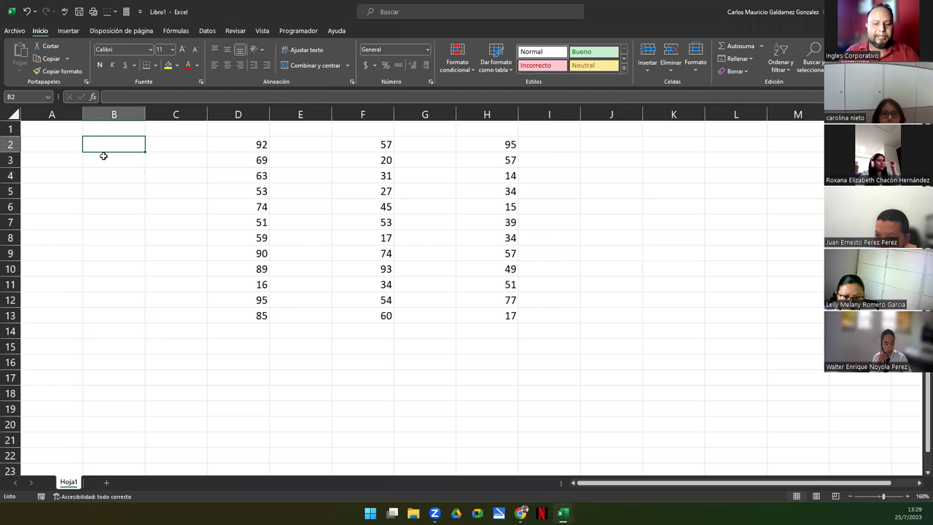
- Enter =ALEATORIO.ENTRE(10;99) in B2, fill it down to B13, and select B2:B13
text(=ale)
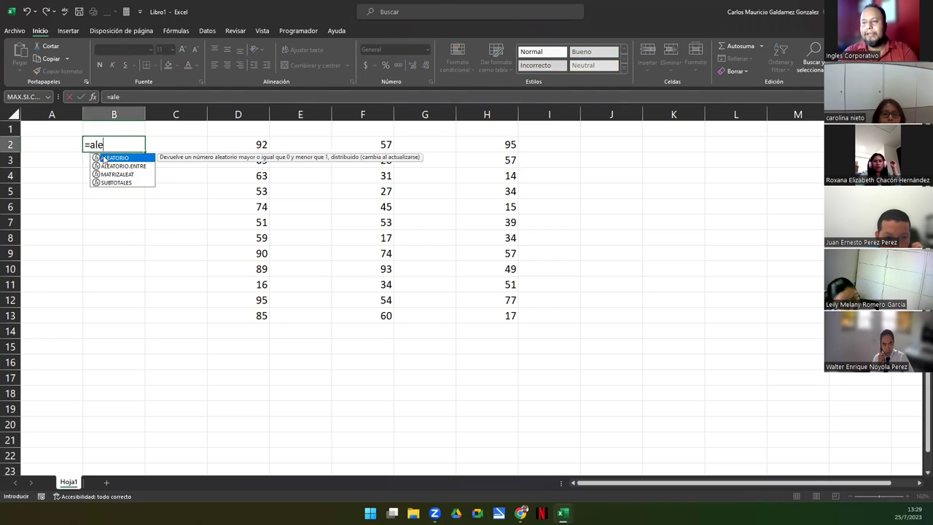
key(Down)
key(Tab)
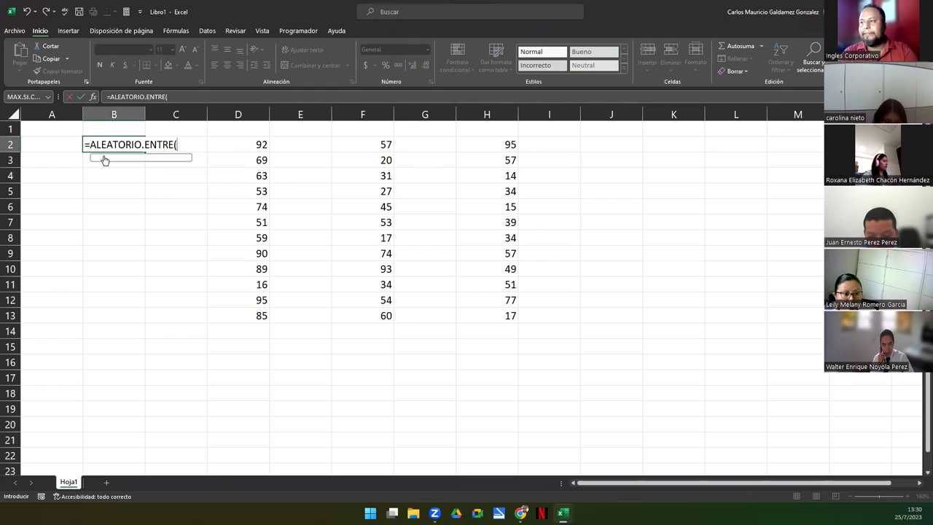
text(10;99))
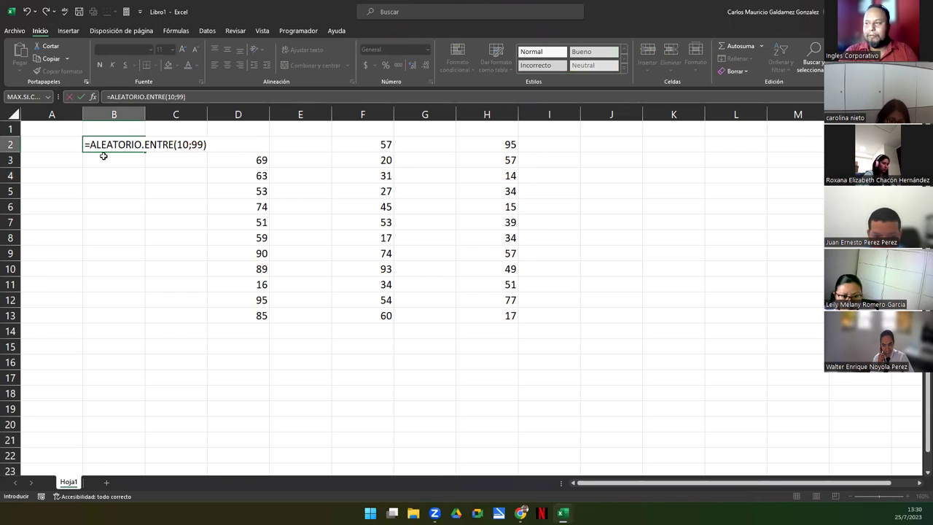
key(Return)
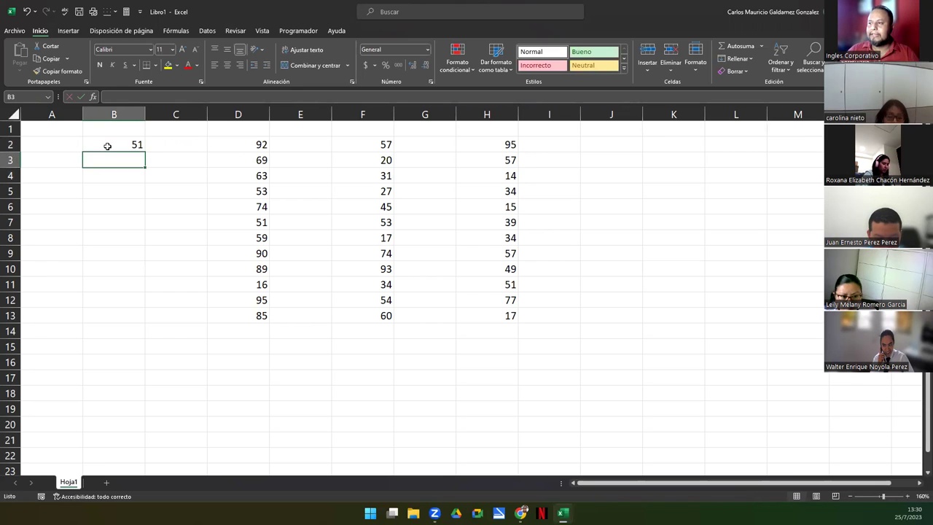
click(106, 143)
drag(145, 151, 132, 321)
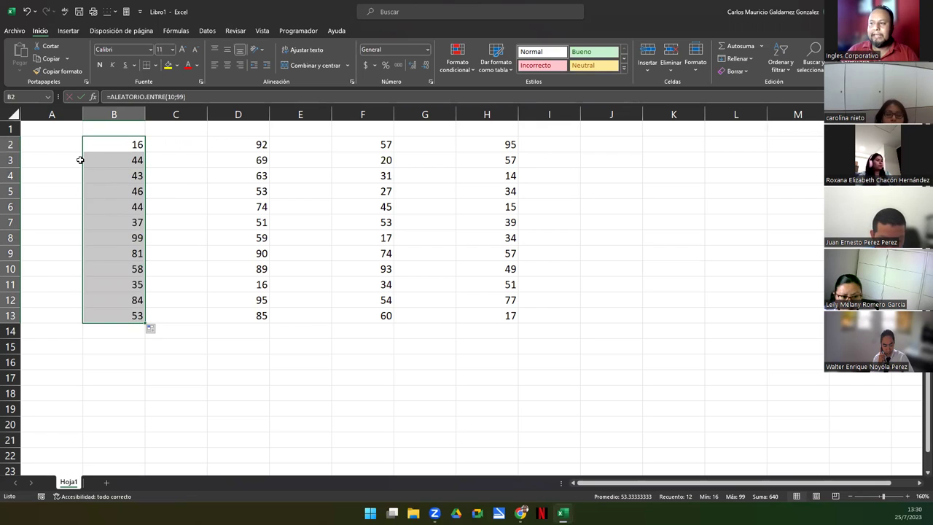
drag(97, 141, 115, 321)
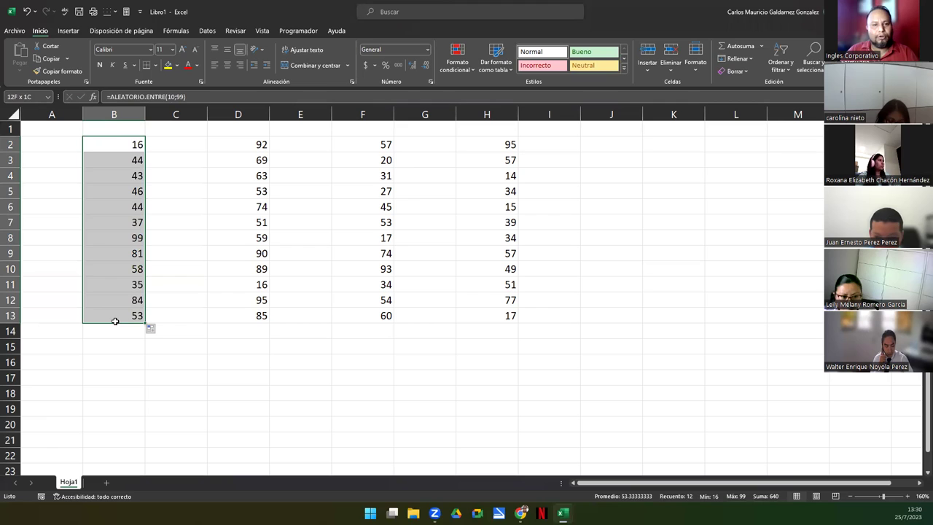
drag(104, 146, 104, 313)
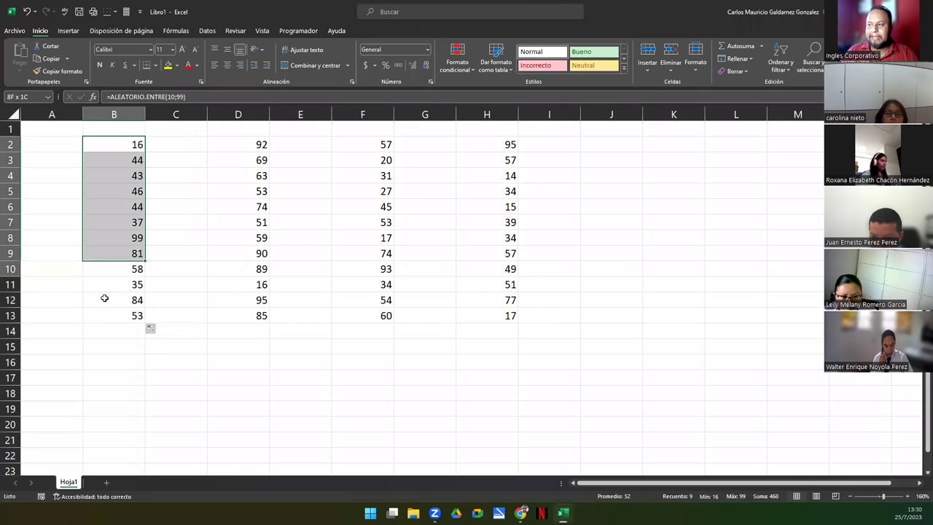
- Copy B2:B13 and paste it over B2 as values only, then check that B13 holds a number
right_click(113, 144)
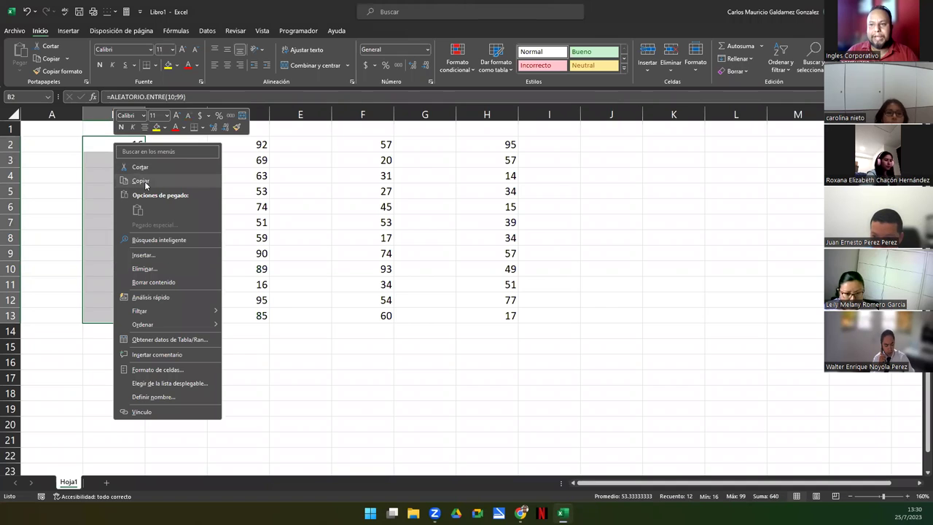
click(144, 181)
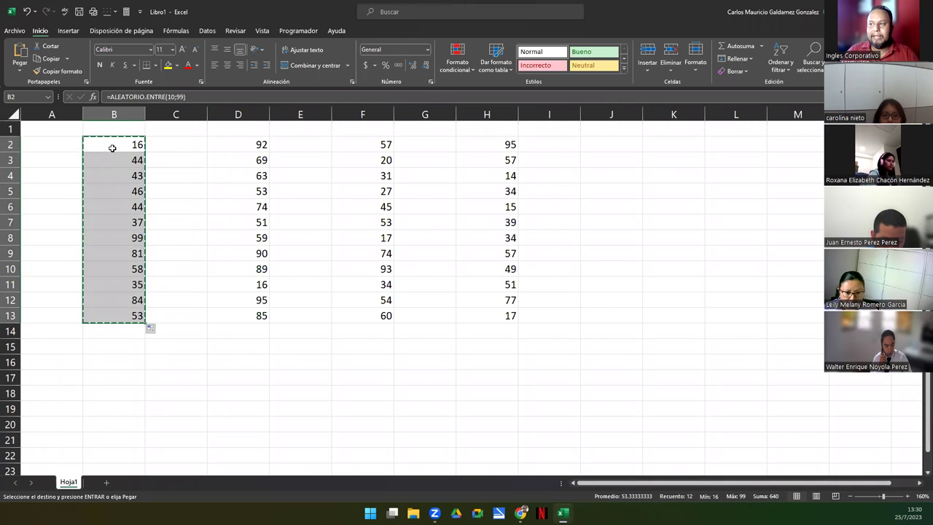
click(111, 147)
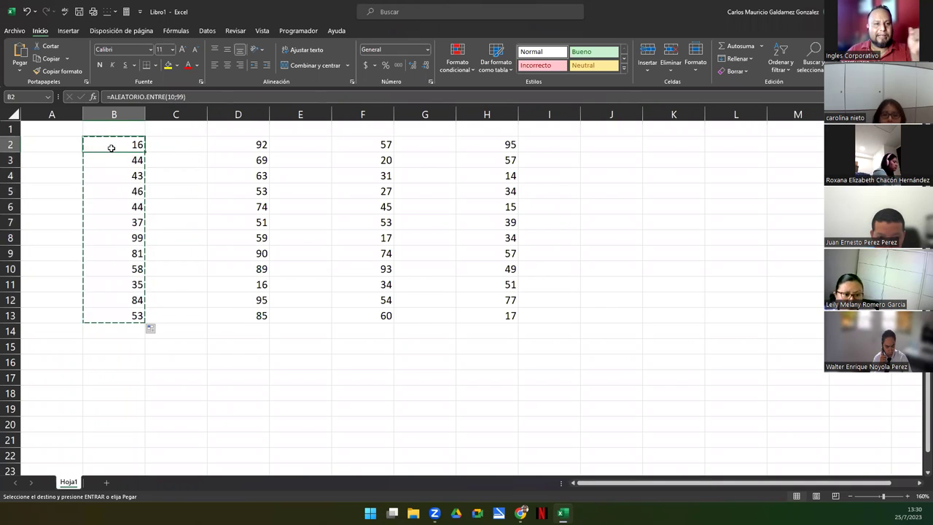
right_click(112, 147)
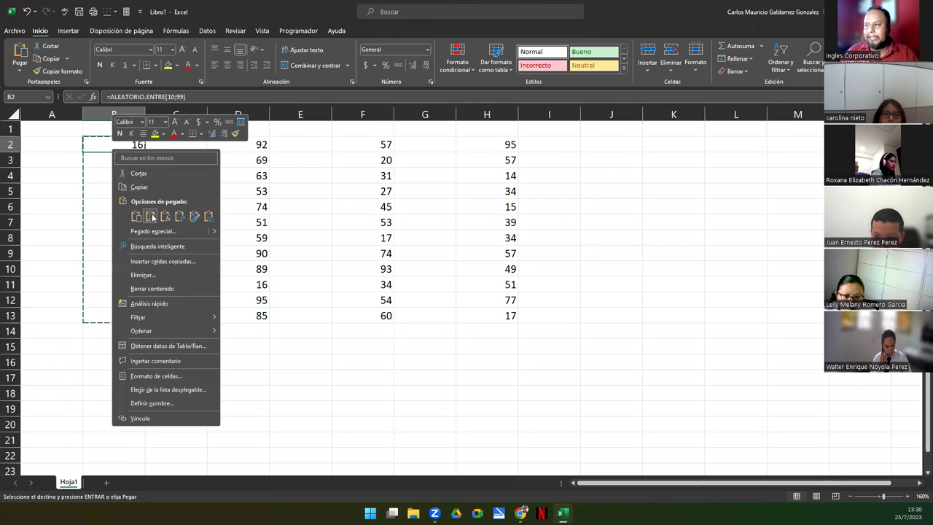
click(151, 217)
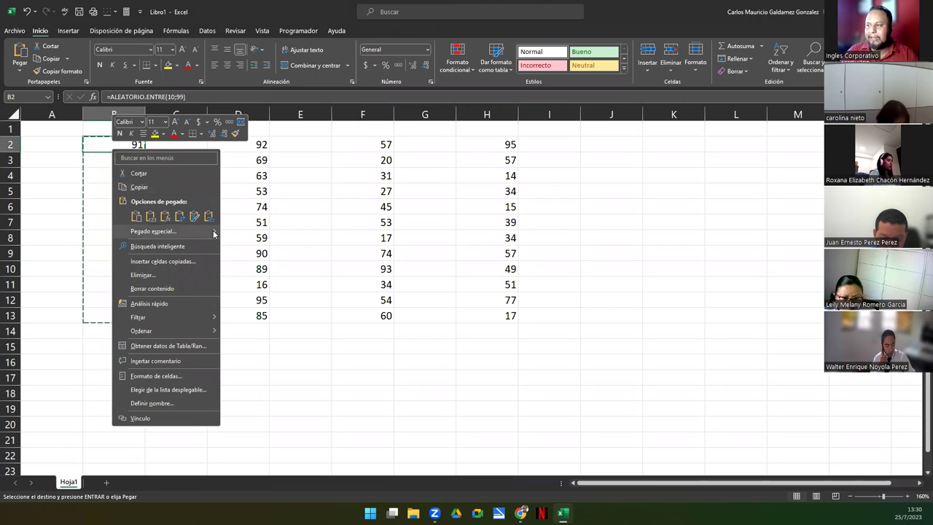
mouse_move(153, 231)
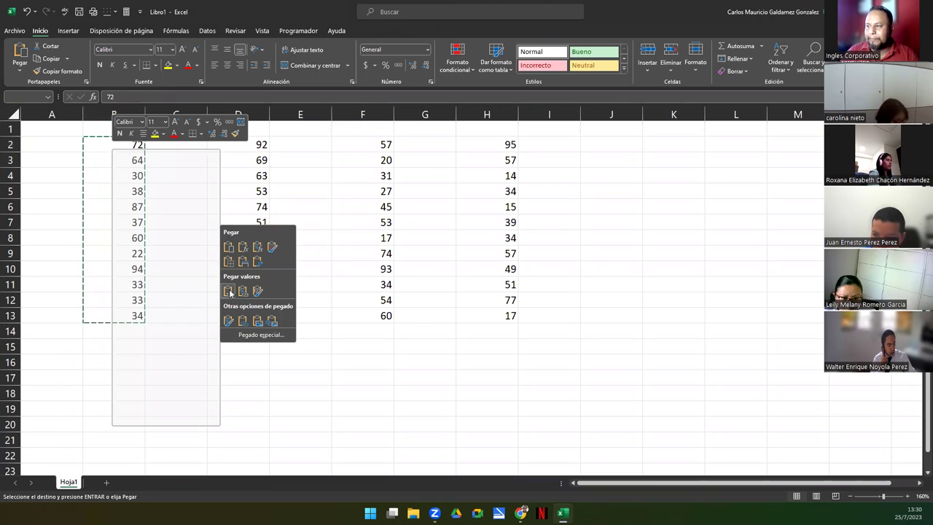
click(229, 291)
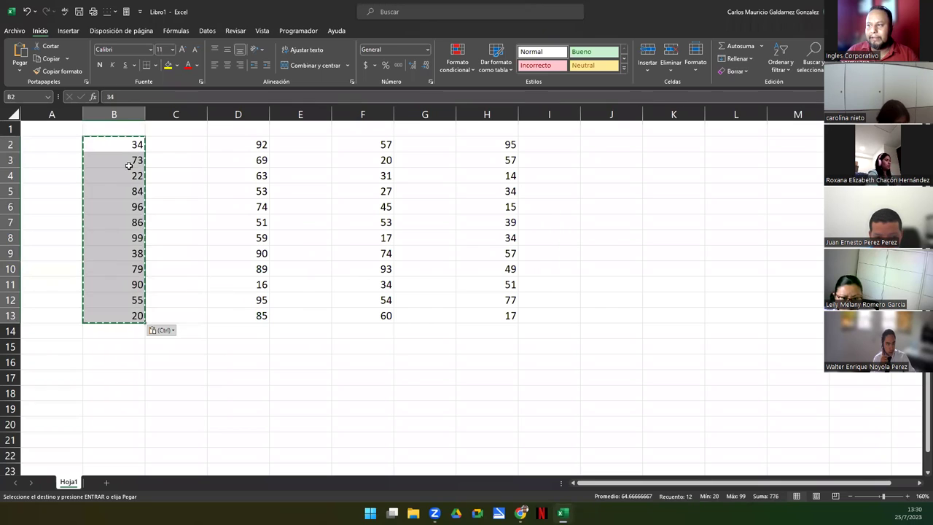
click(116, 145)
drag(94, 145, 115, 311)
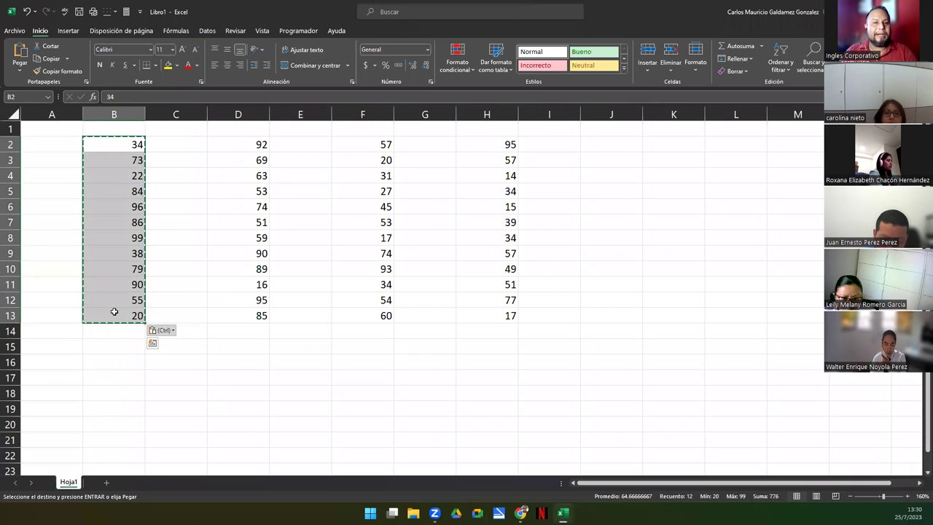
click(115, 311)
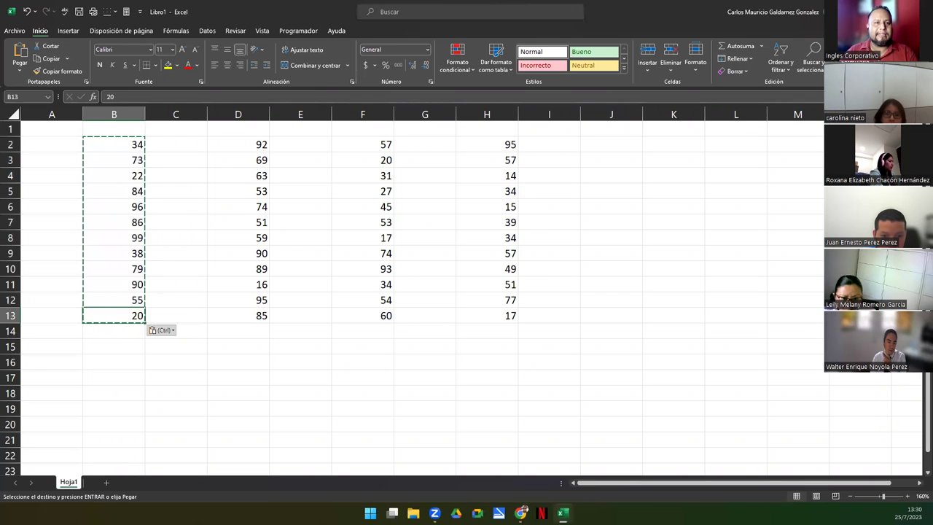
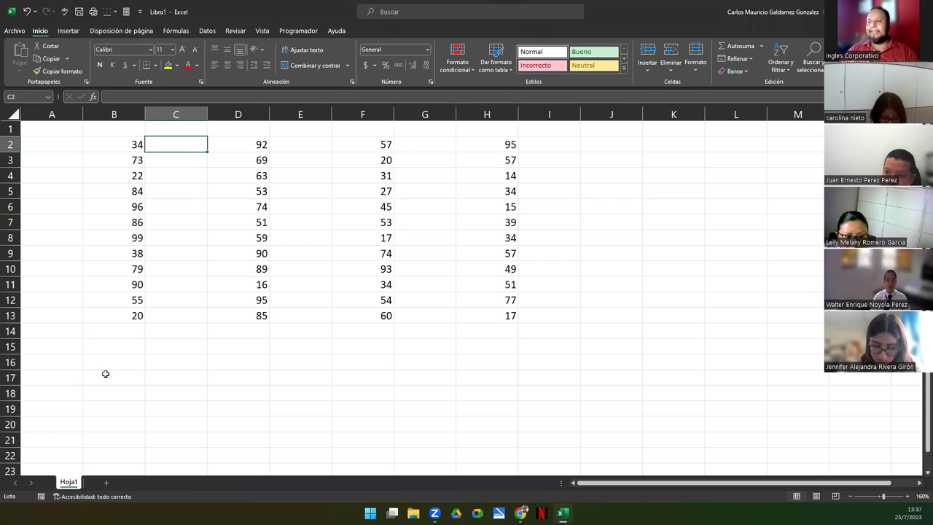
- Make first attempts at the headings, entering SUMA and then PROMEDIO in J5
click(123, 363)
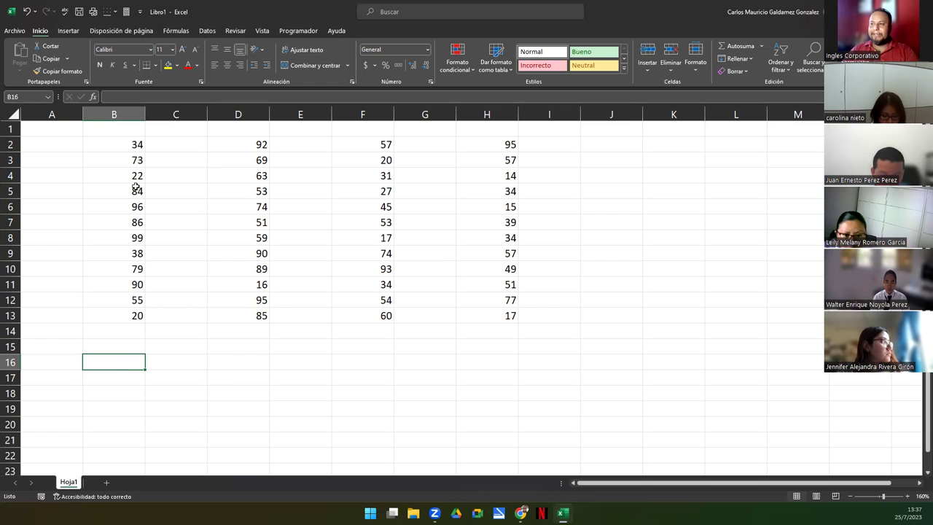
drag(109, 145, 110, 338)
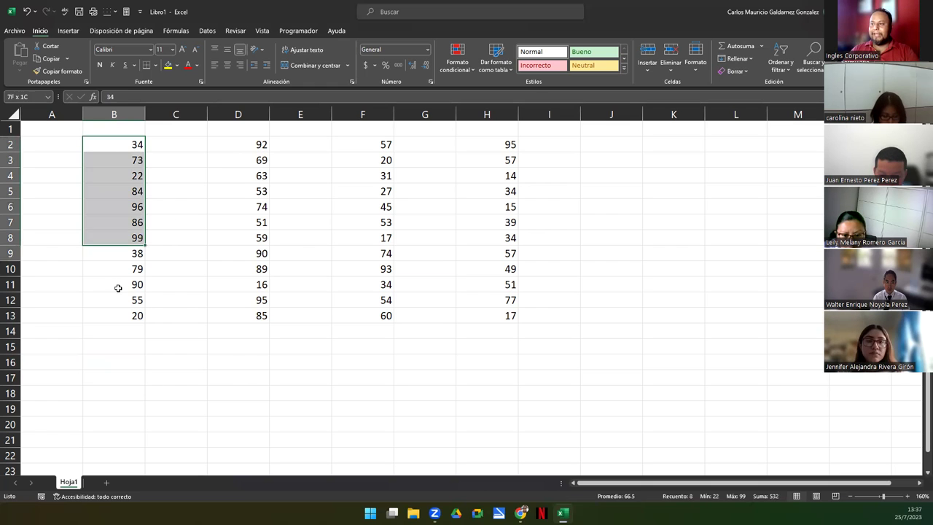
click(105, 372)
click(611, 191)
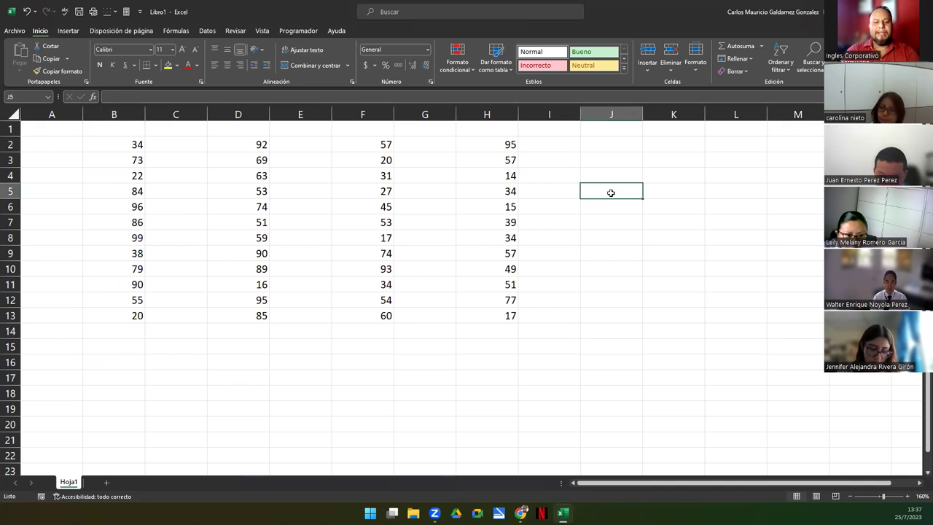
text(SUMA)
key(Return)
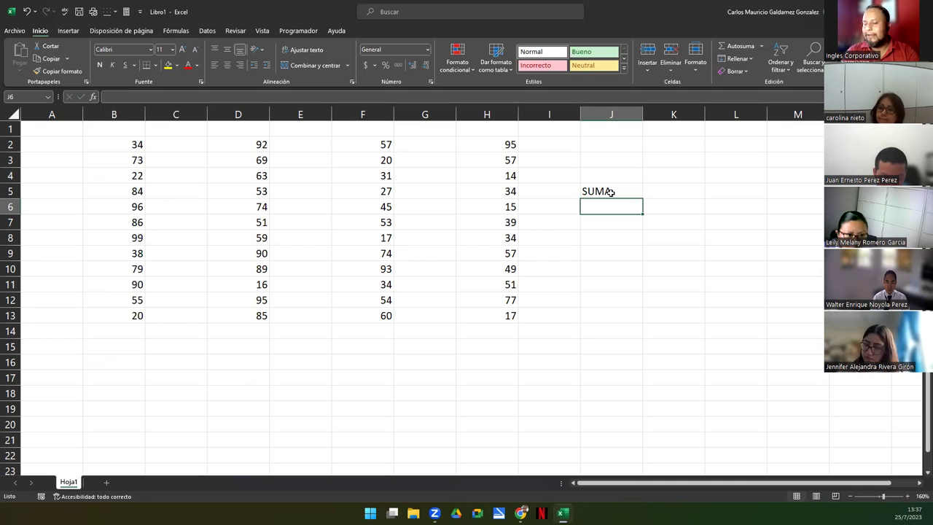
key(Right)
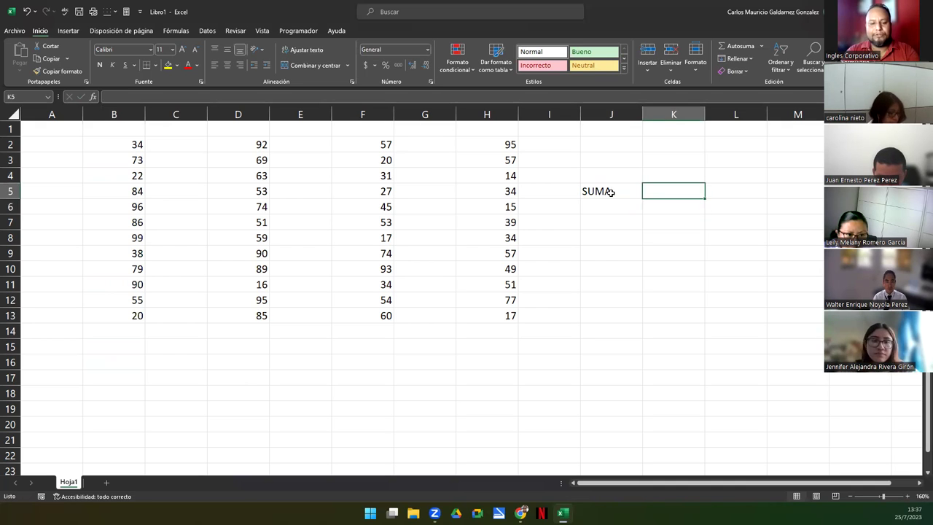
click(611, 191)
text(PROMEDIO)
key(Tab)
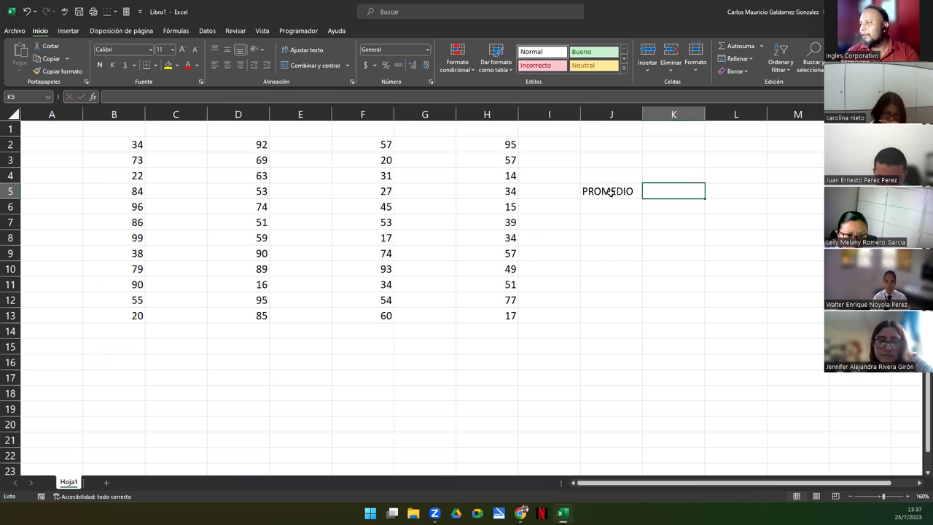
- Fill J5:N5 with the headings SUMA, PROMEDIO, MAX, MIN and CONTAR
click(611, 191)
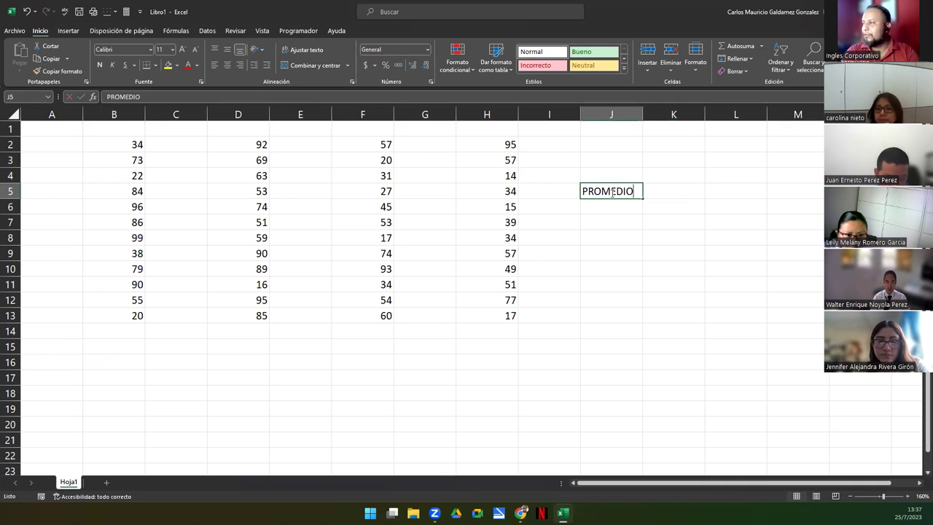
text(SUM)
key(Tab)
text(PROMEDIO)
key(Tab)
text(M)
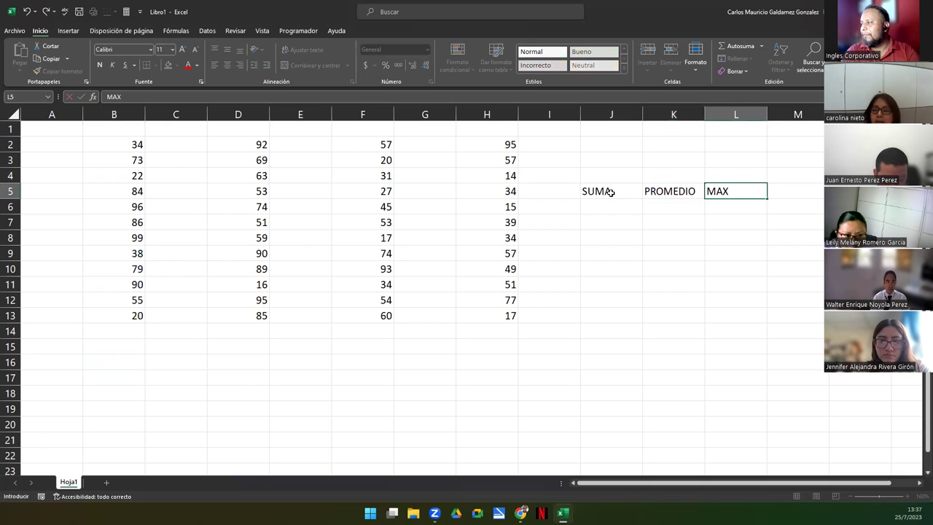
key(Tab)
text(MIN)
key(Tab)
text(C)
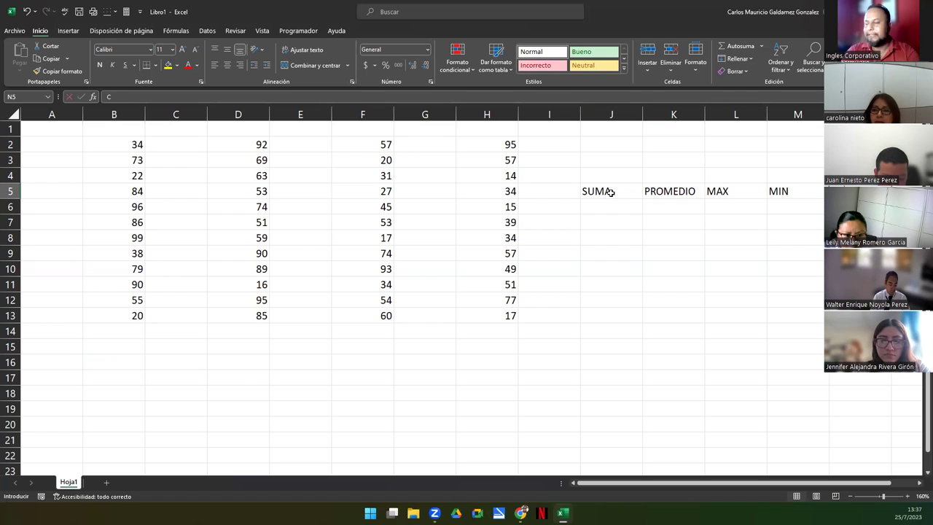
key(Return)
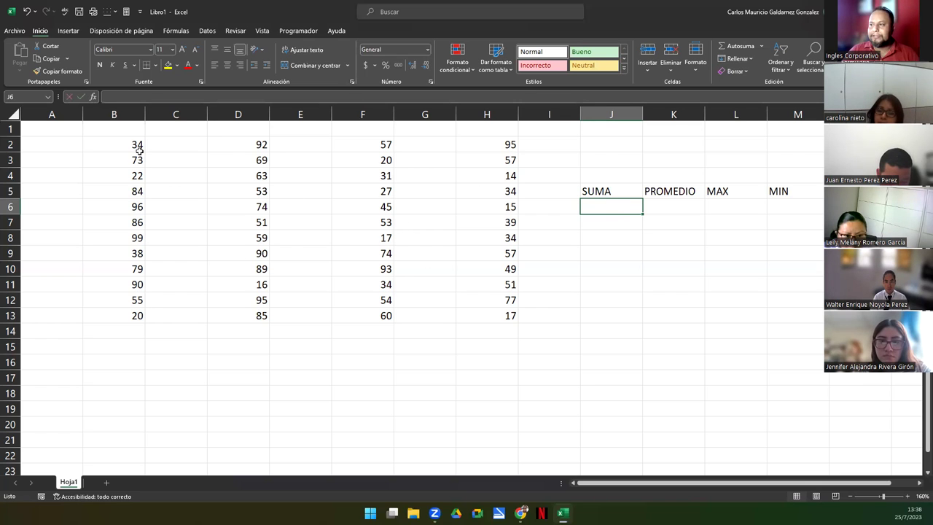
- Copy the B2:D13 block and paste it starting at B16
drag(138, 150, 480, 315)
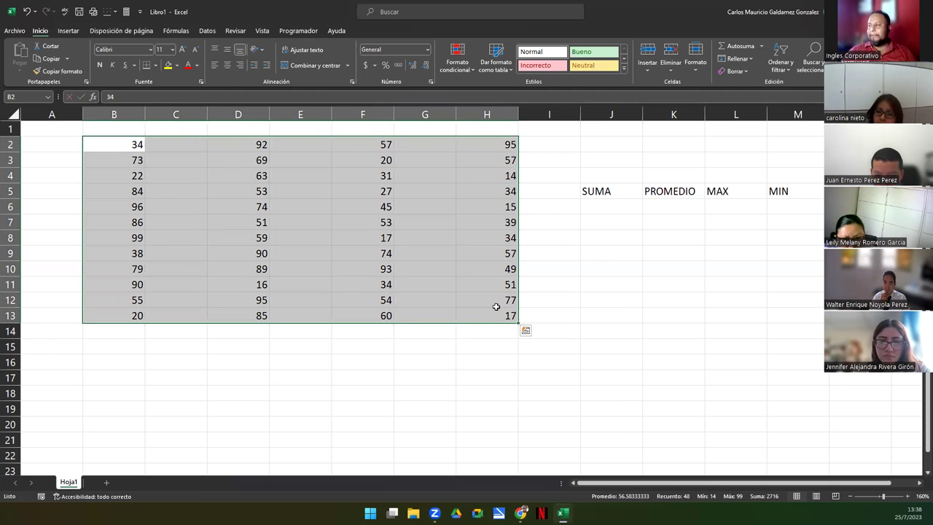
click(611, 207)
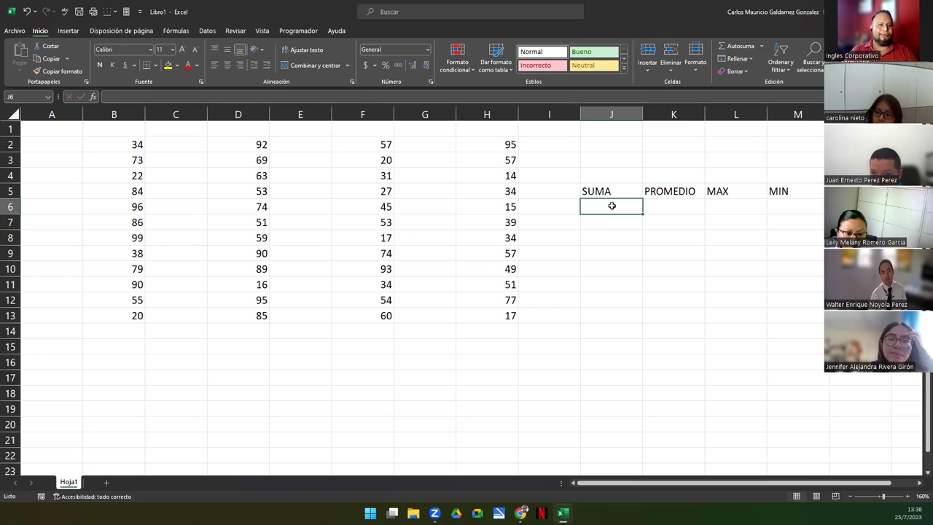
drag(96, 149, 241, 315)
key(ctrl+c)
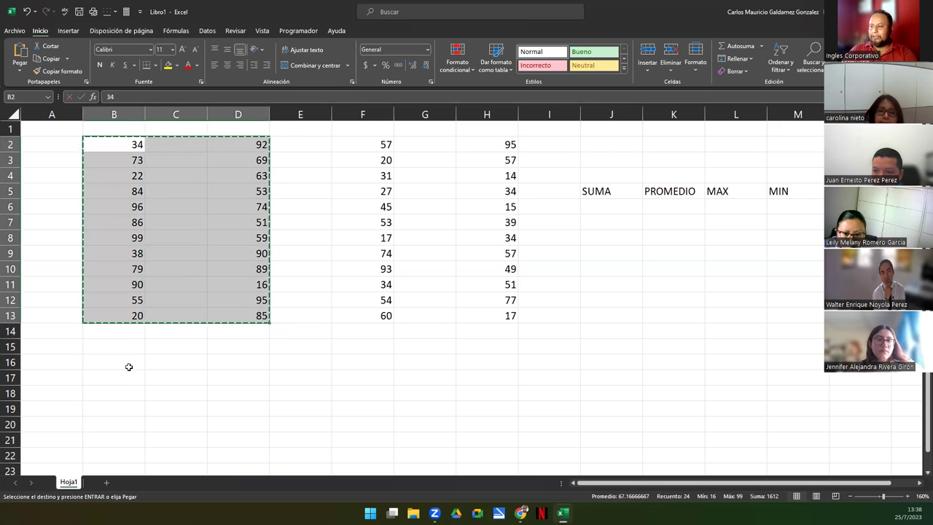
click(129, 364)
key(ctrl+v)
scroll(200, 371, down, 4)
scroll(231, 319, down, 3)
scroll(240, 289, up, 2)
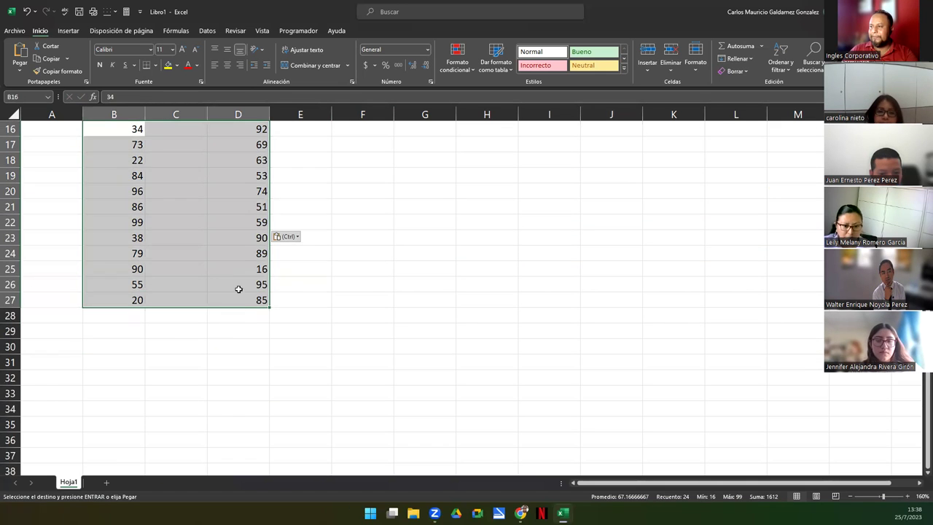
- Move the pasted column D values D16:D27 over into column C
click(243, 130)
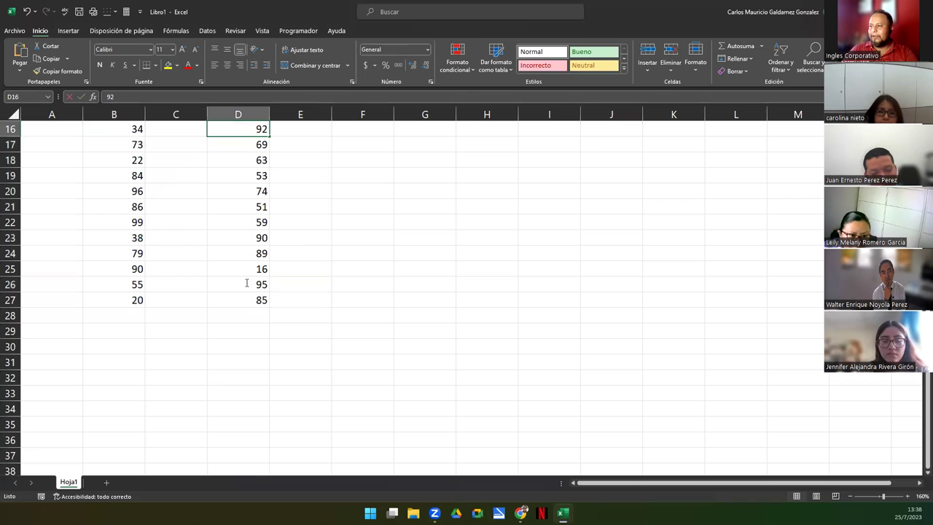
shift+click(238, 305)
drag(237, 309, 195, 302)
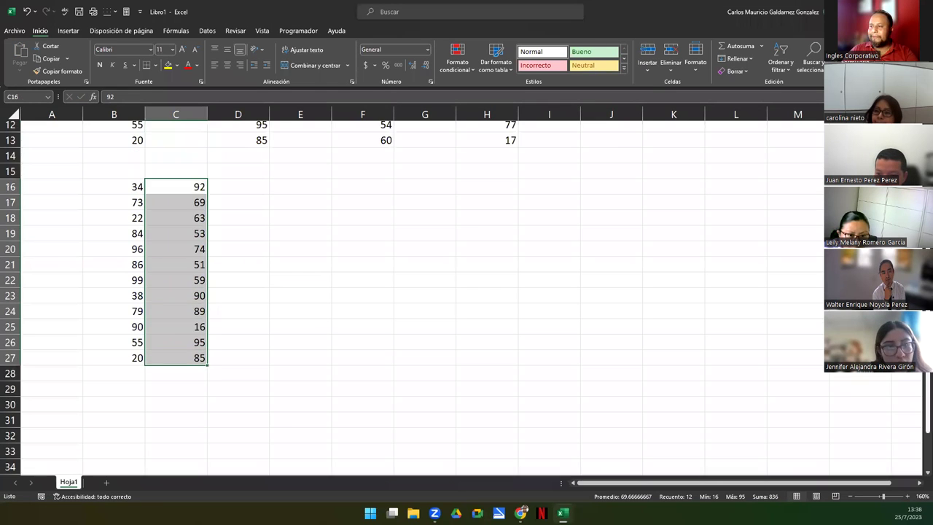
scroll(466, 292, up, 2)
scroll(240, 220, down, 1)
click(77, 208)
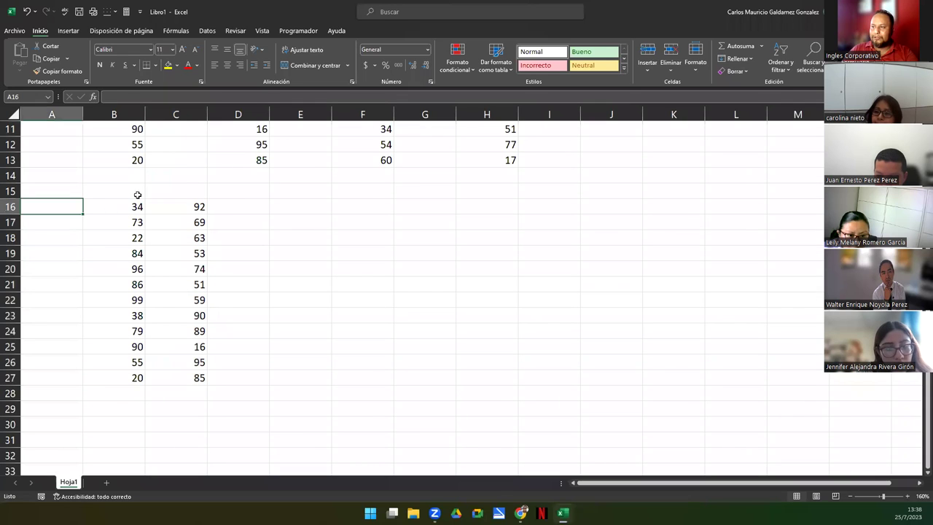
scroll(235, 291, up, 3)
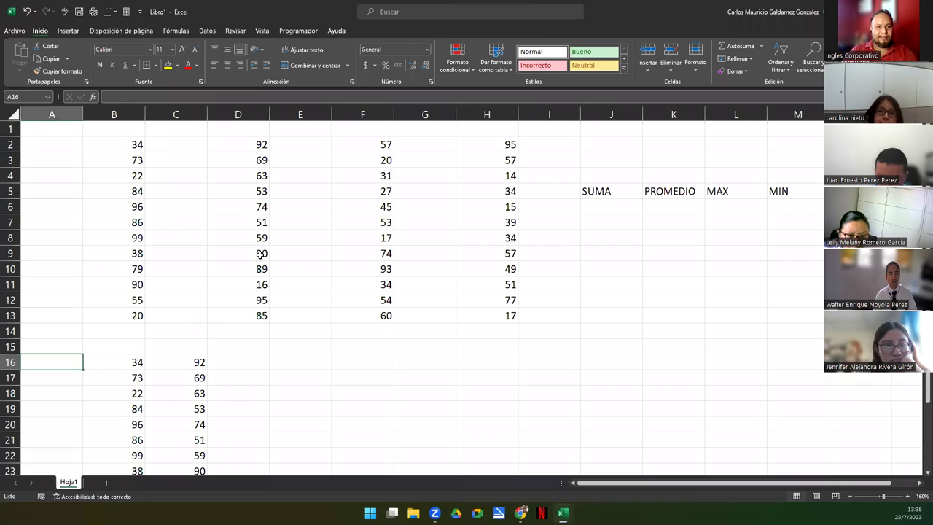
ctrl+scroll(270, 250, down, 1)
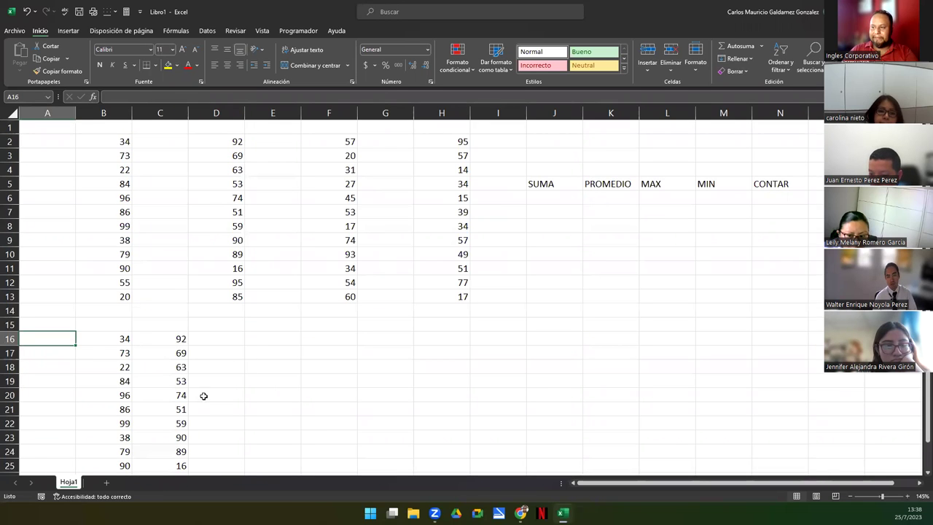
- Enter =SUMA(B2:B13) in J6 to get 776, then reopen the formula for editing
click(541, 202)
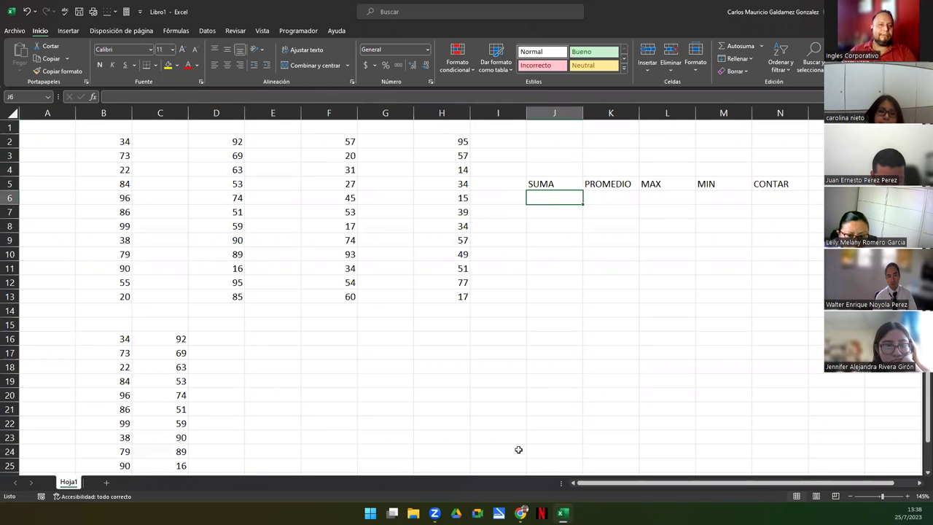
text(=)
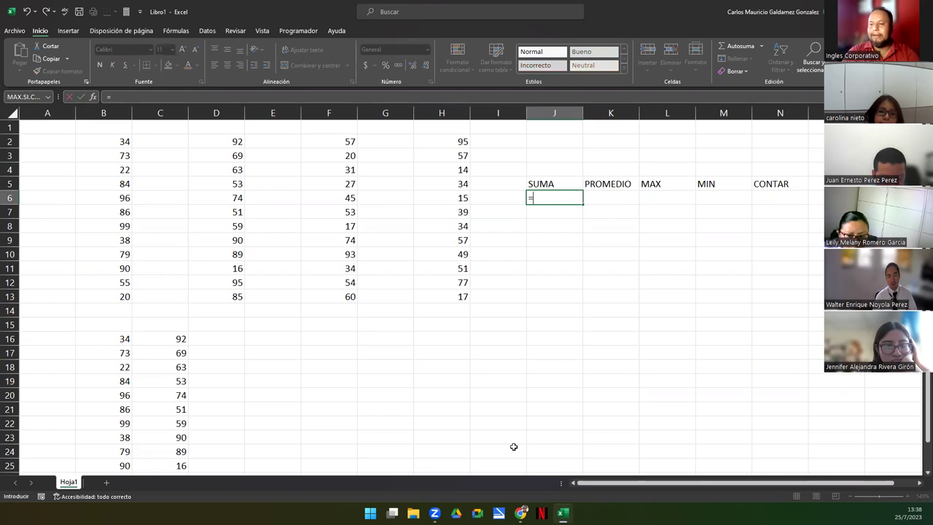
text(SUMA()
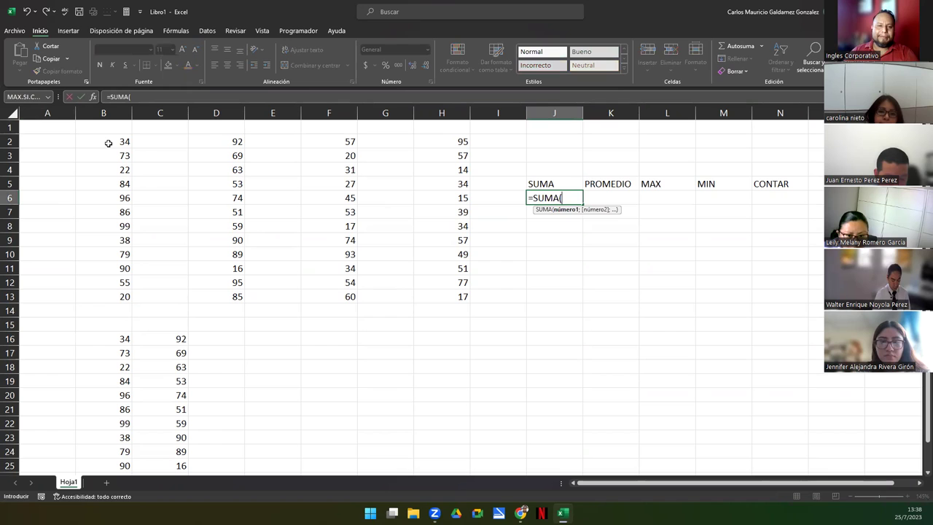
drag(108, 144, 112, 297)
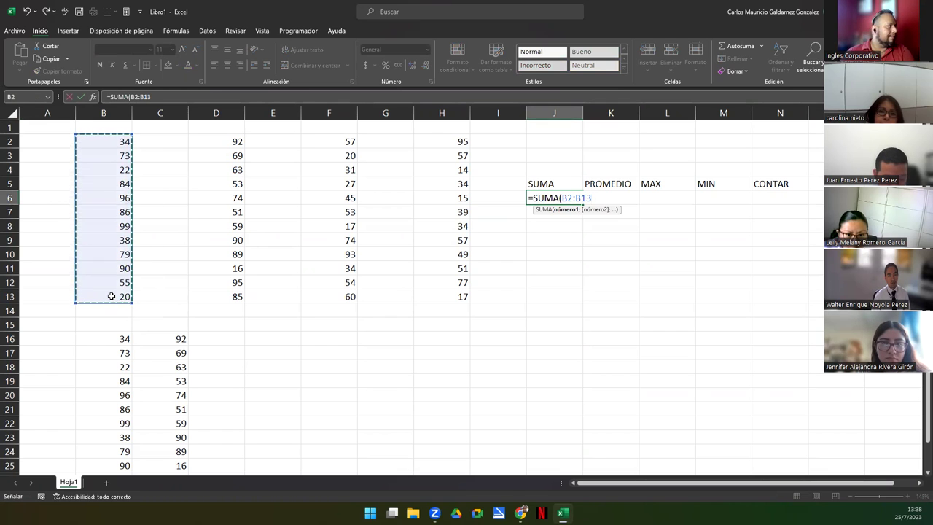
text())
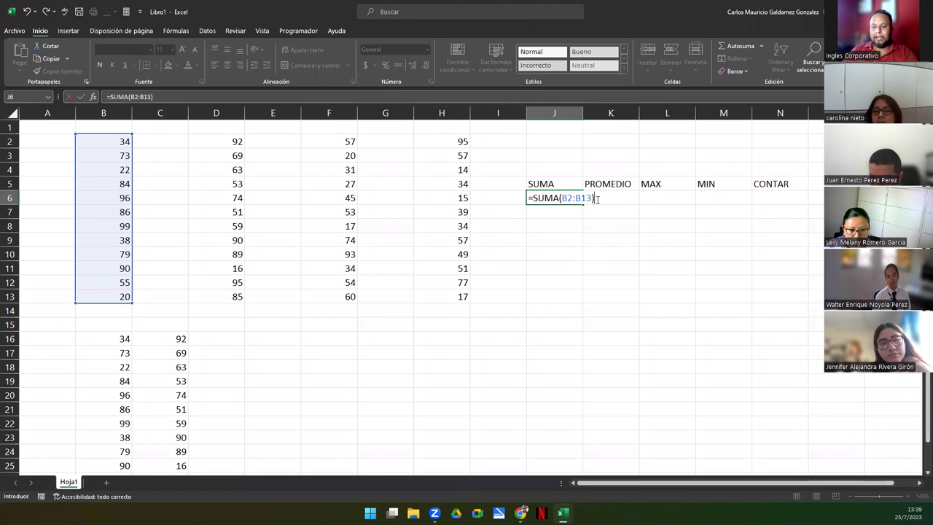
key(Return)
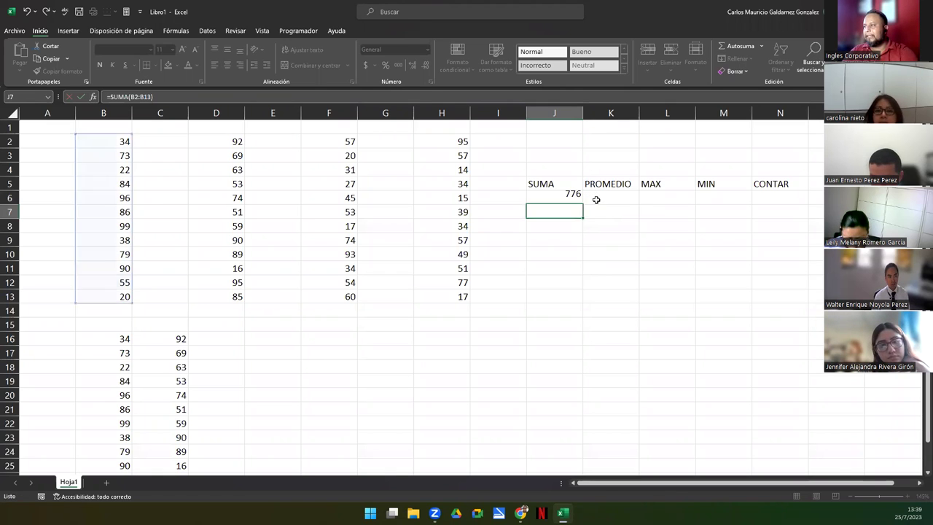
key(Up)
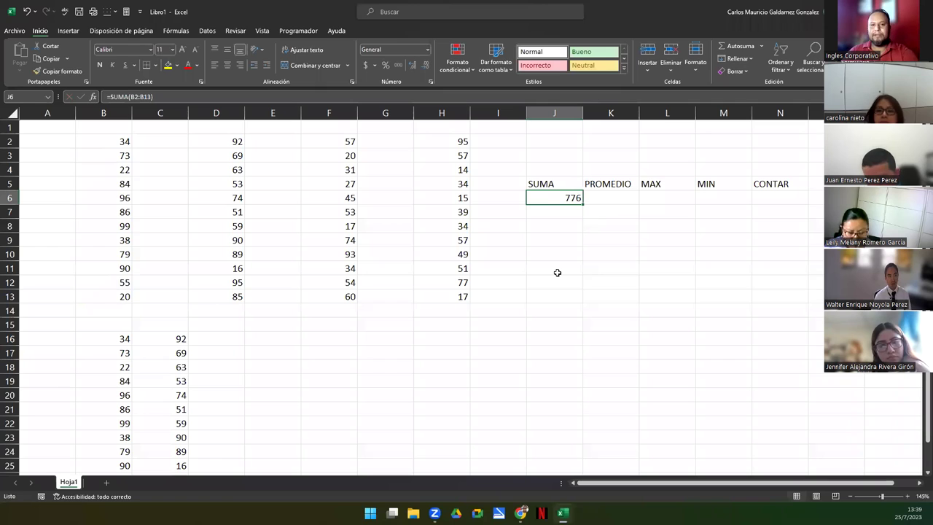
key(F2)
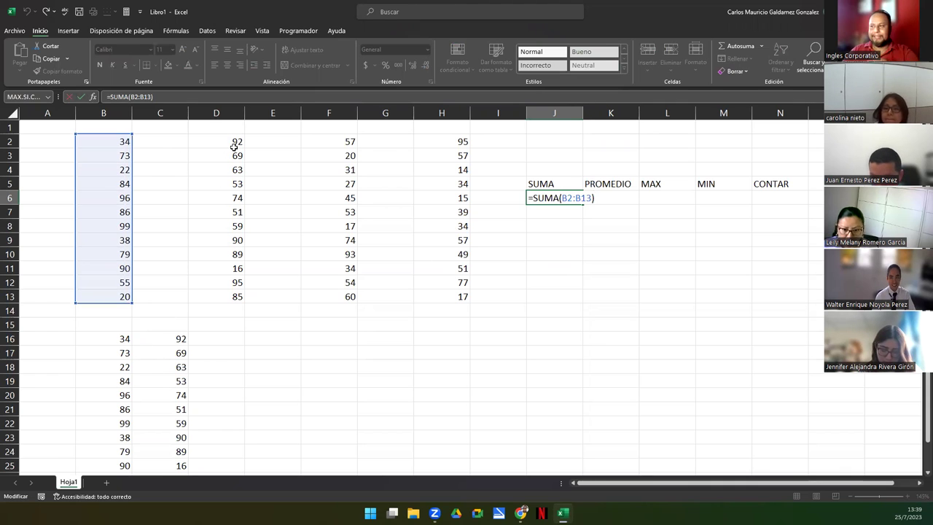
- Select the column D numbers, then the whole B2:H13 data block
drag(218, 142, 216, 297)
mouse_move(120, 141)
mouse_down()
mouse_move(462, 233)
mouse_move(467, 304)
mouse_up()
- Copy D2:D13 and paste it back over itself as plain values
click(309, 285)
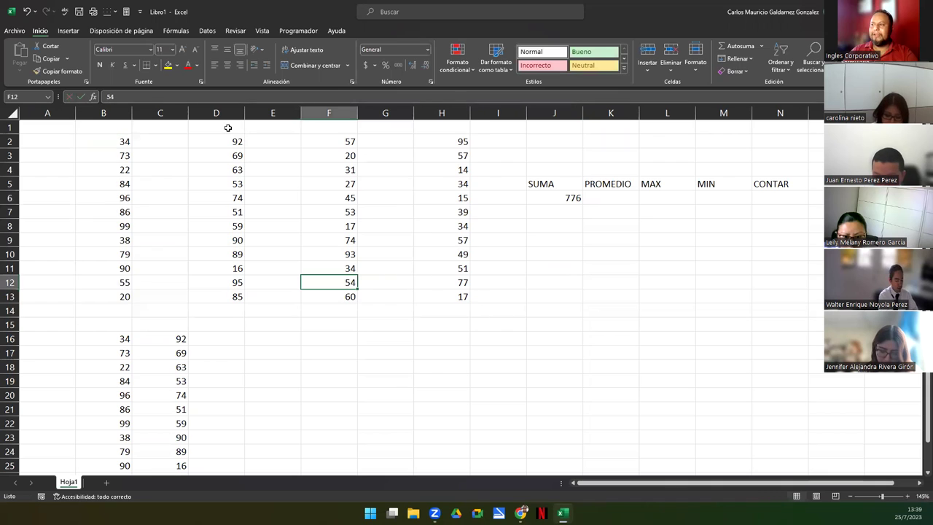
drag(219, 141, 226, 297)
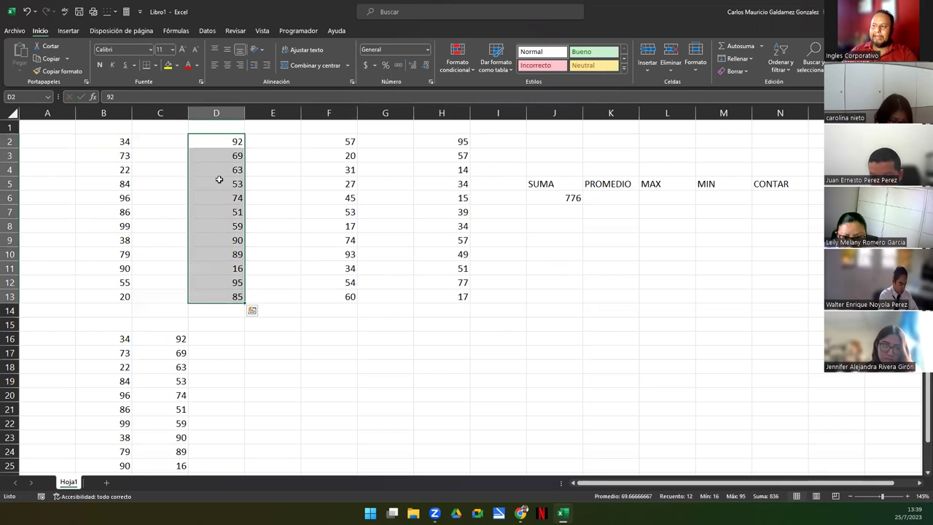
right_click(227, 146)
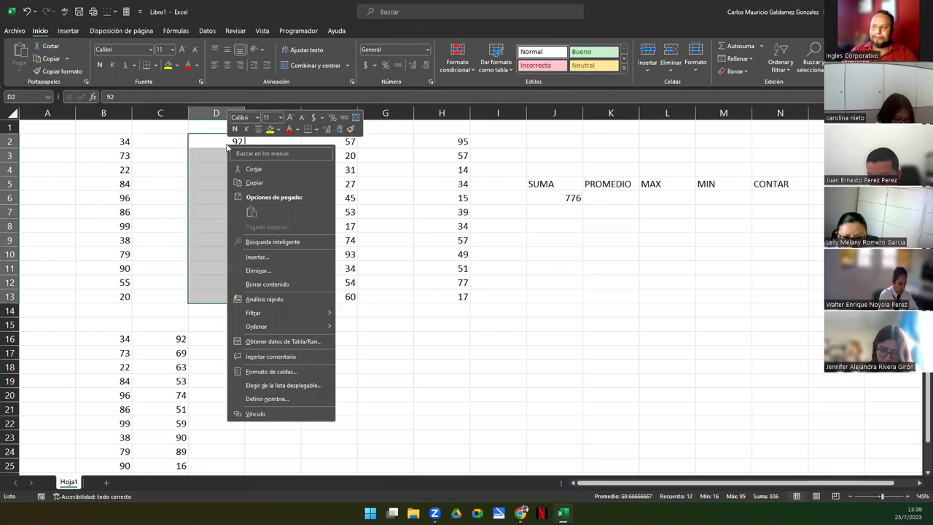
click(280, 182)
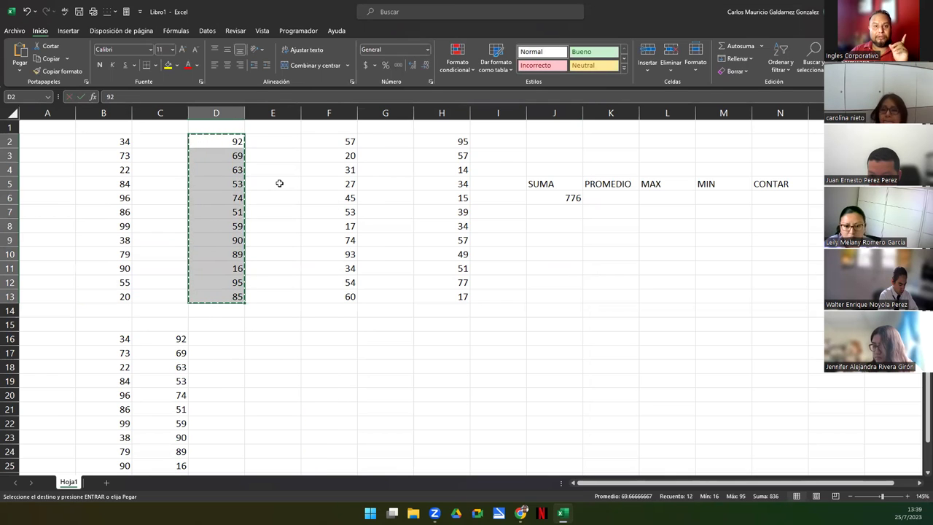
click(202, 142)
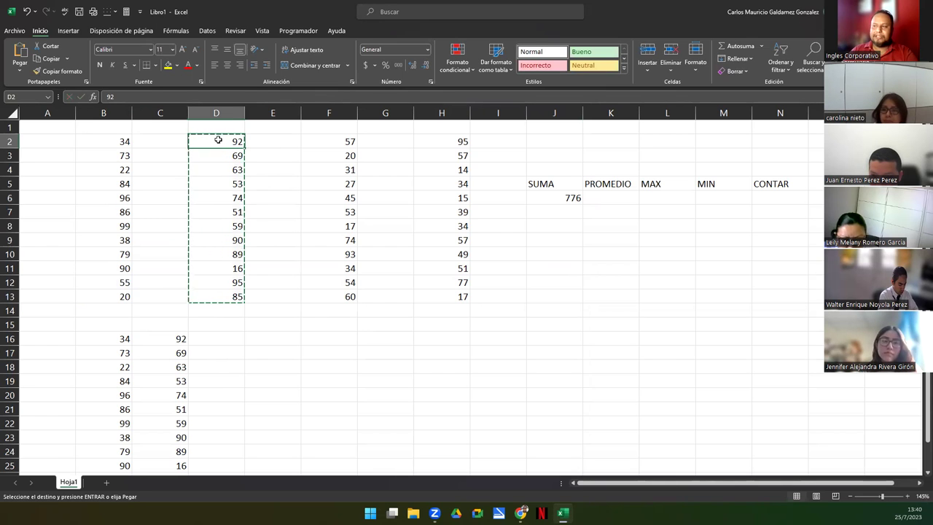
right_click(216, 141)
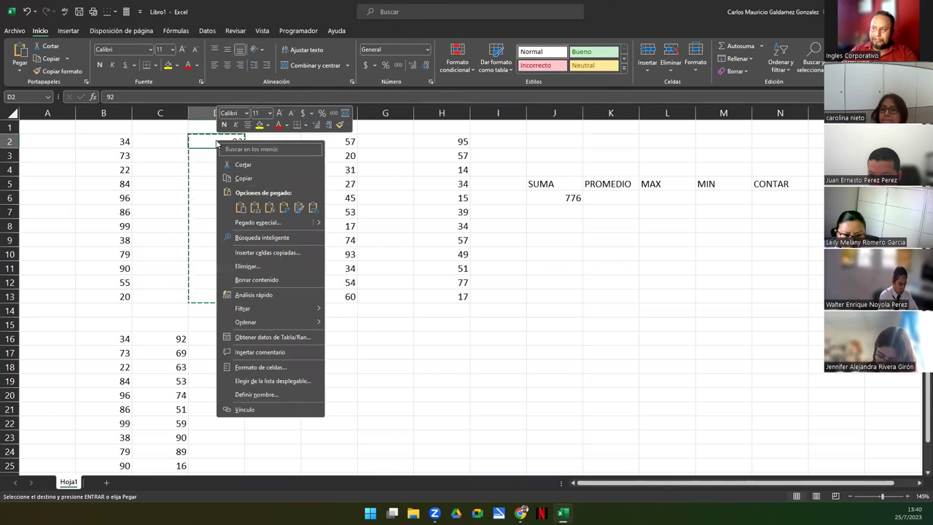
mouse_move(269, 404)
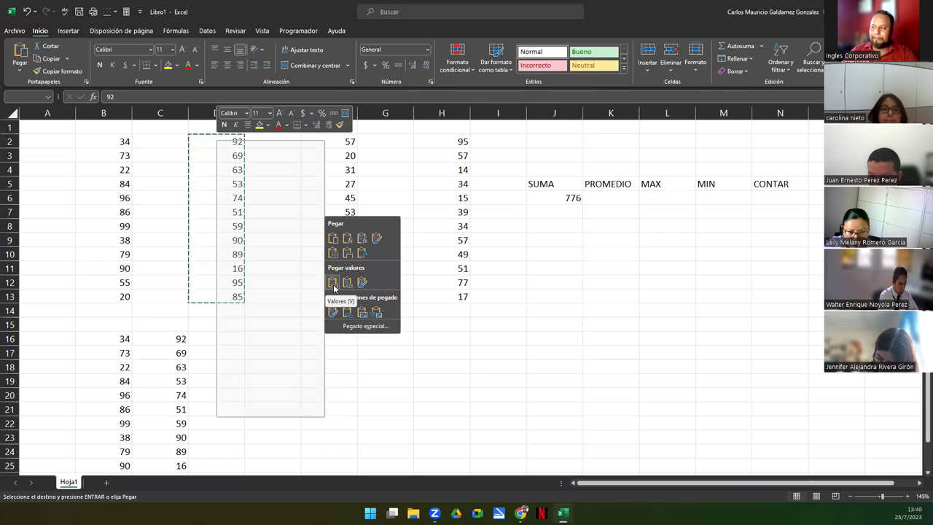
click(334, 284)
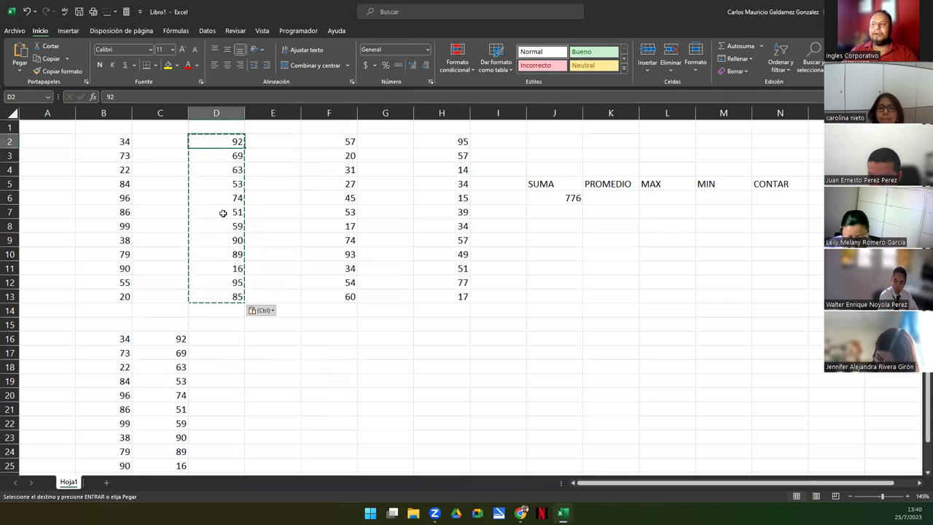
- Clear the copy mode and open J6's =SUMA(B2:B13) formula for review
drag(216, 142, 224, 296)
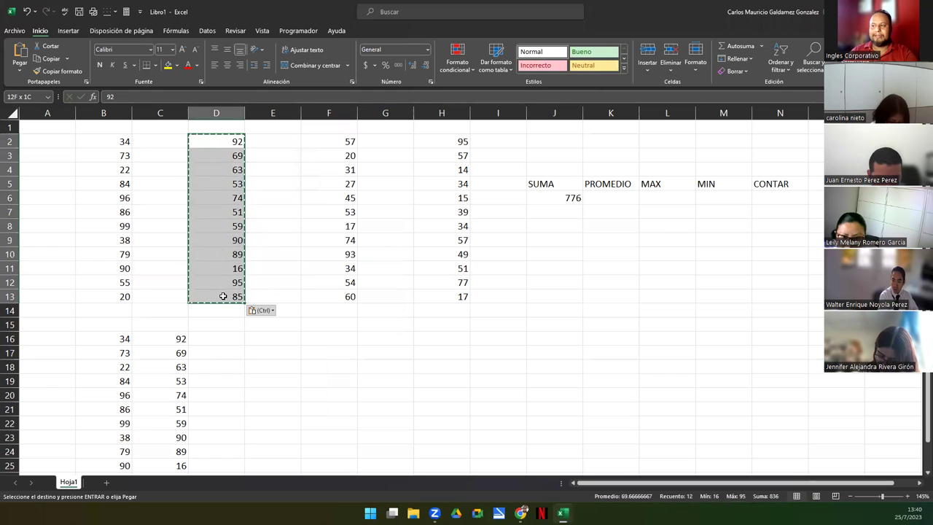
key(Escape)
click(224, 287)
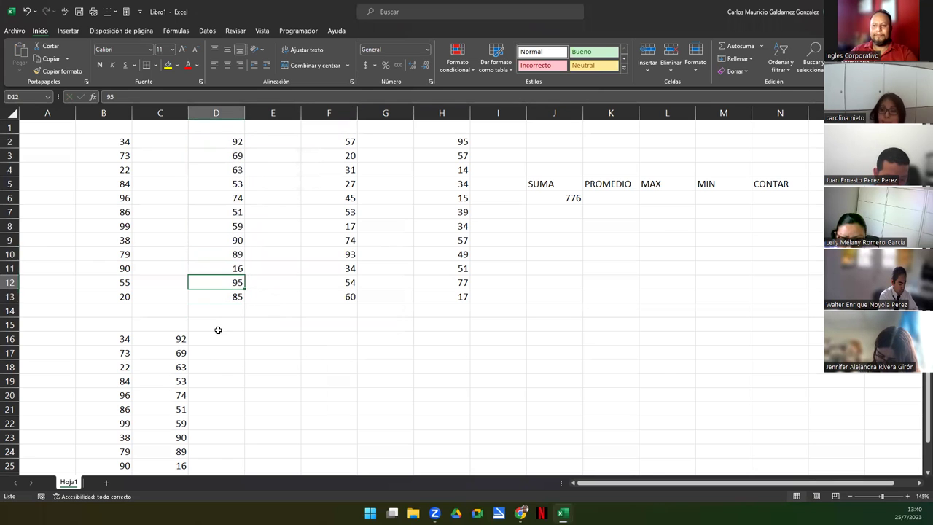
double_click(552, 198)
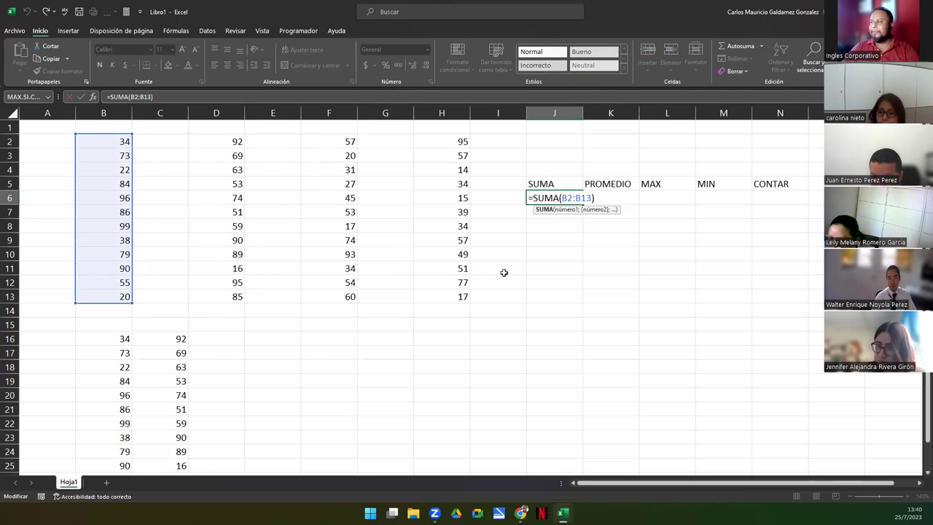
- Confirm the J6 total of 776 and start typing =suma in J7
key(Return)
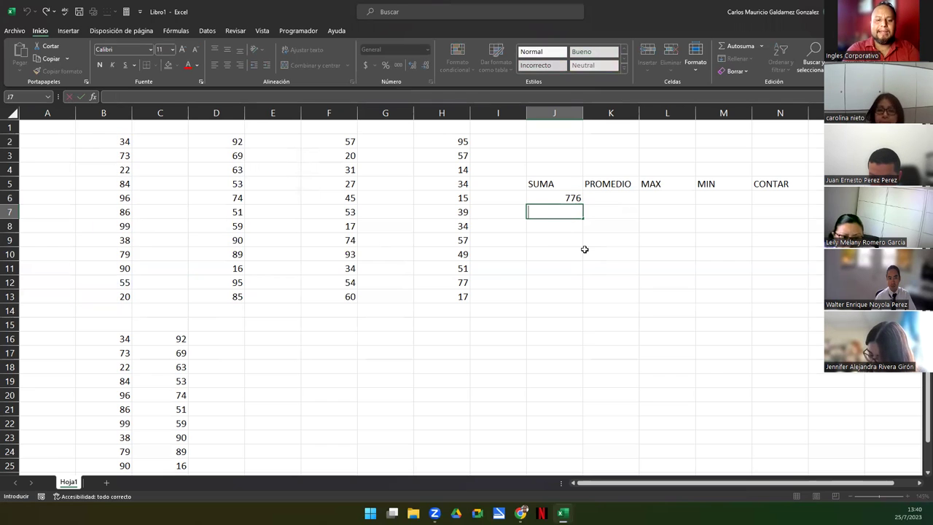
text(=suma)
- Enter =SUMA(B2:B13;D2:D13) in J7, totalling columns B and D to 1612
key(Tab)
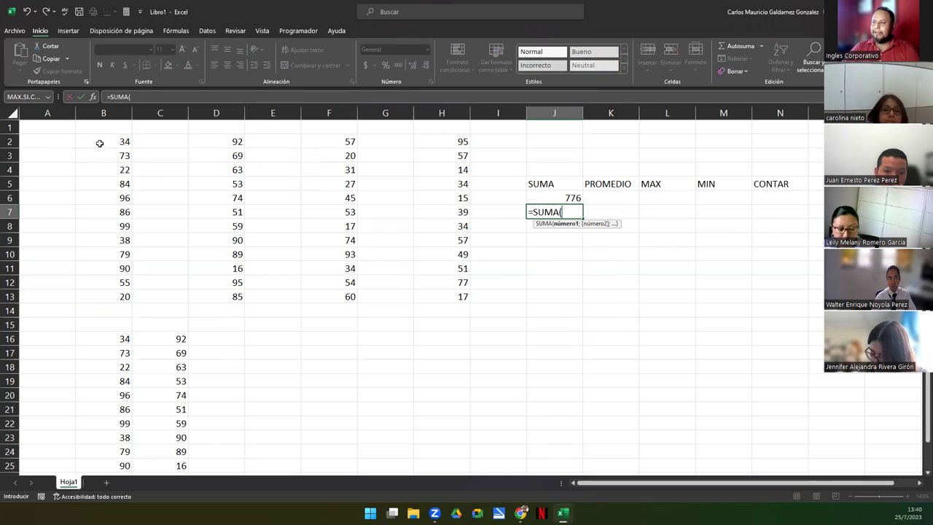
drag(98, 142, 115, 295)
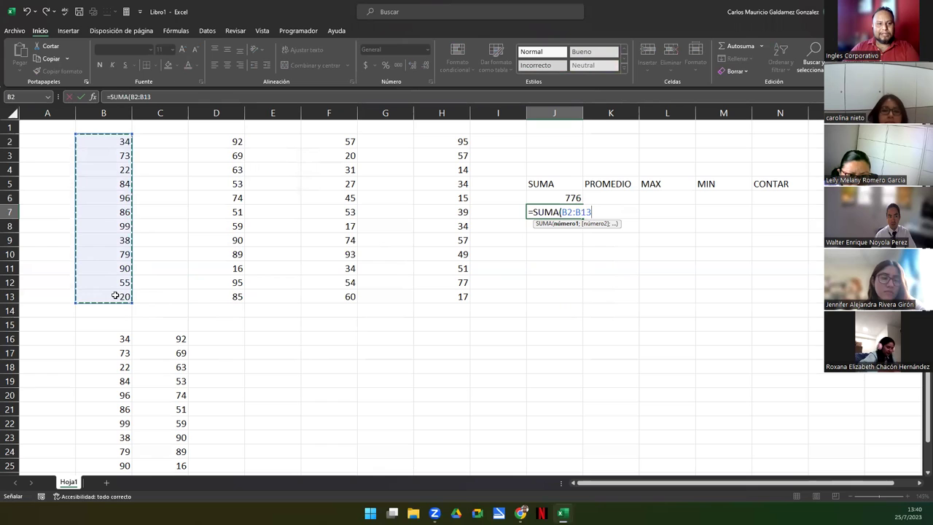
text(;)
drag(221, 142, 221, 297)
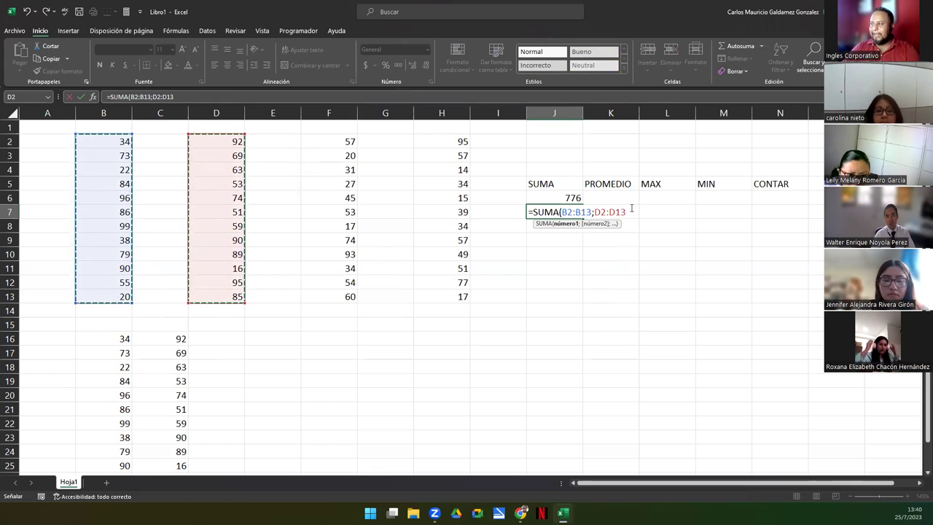
text())
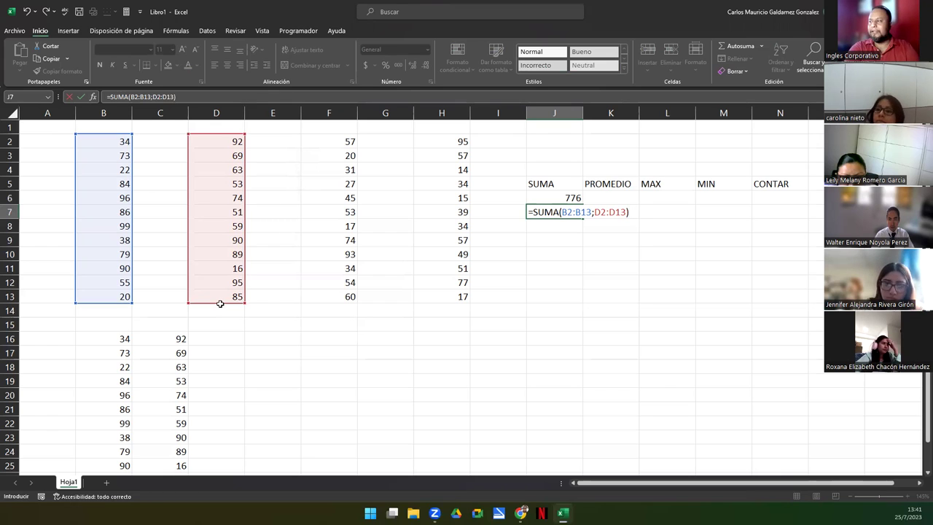
key(Return)
key(Up)
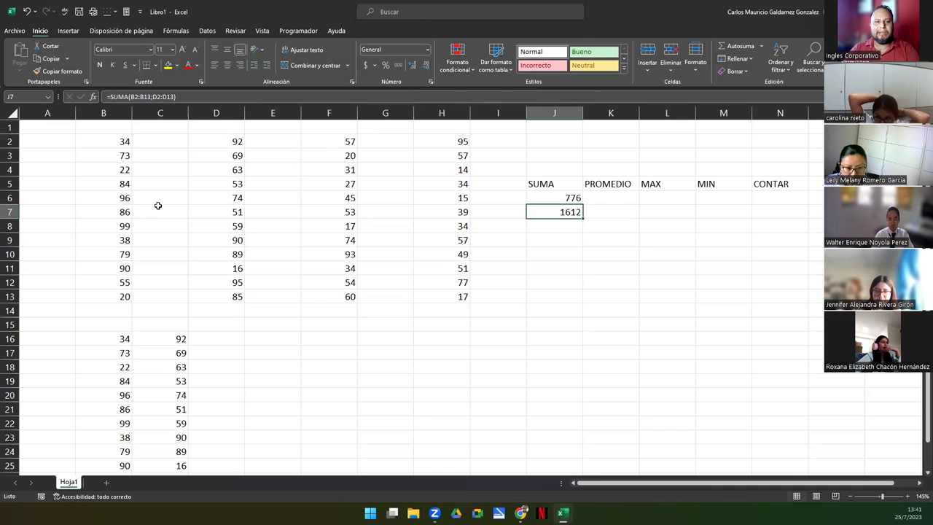
drag(98, 138, 219, 297)
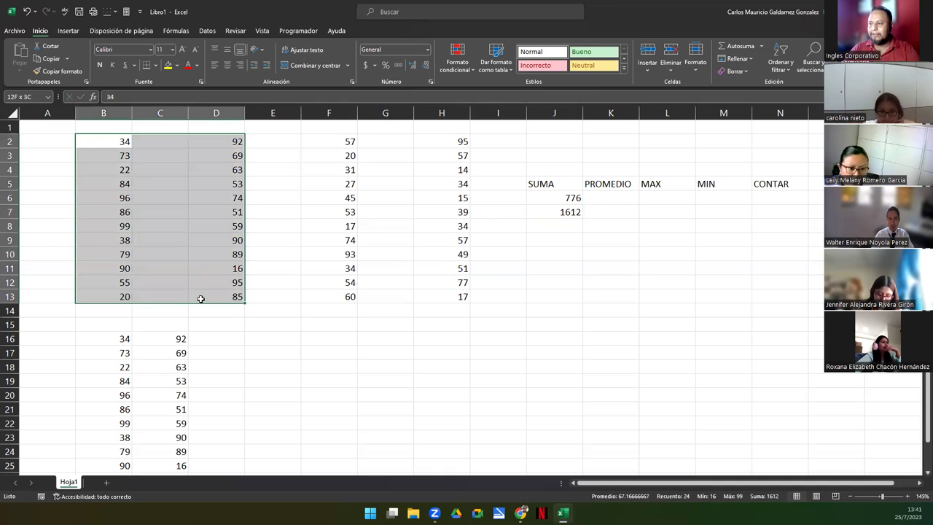
drag(97, 137, 102, 296)
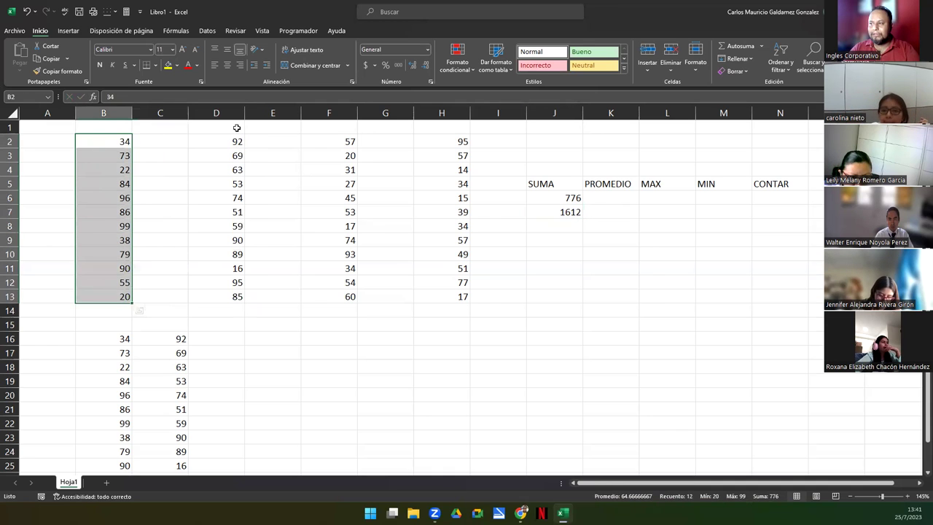
drag(229, 138, 218, 293)
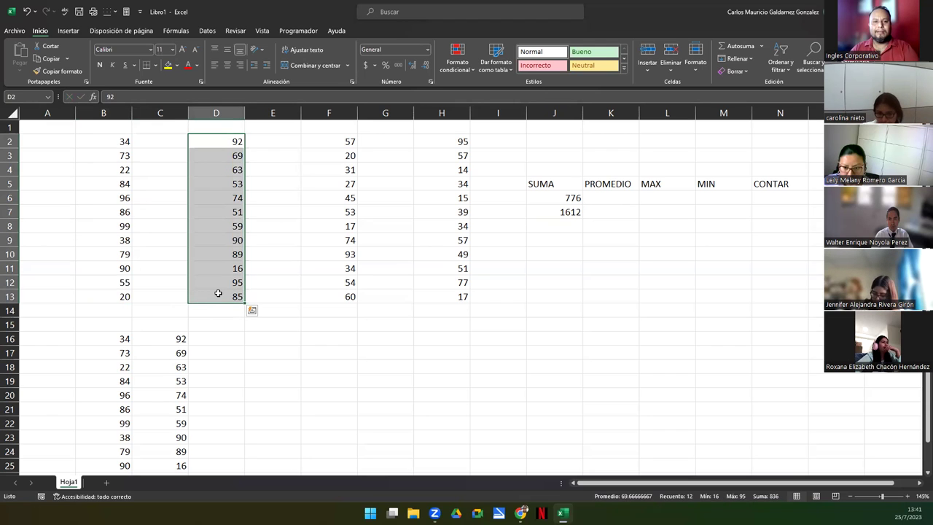
drag(155, 145, 159, 296)
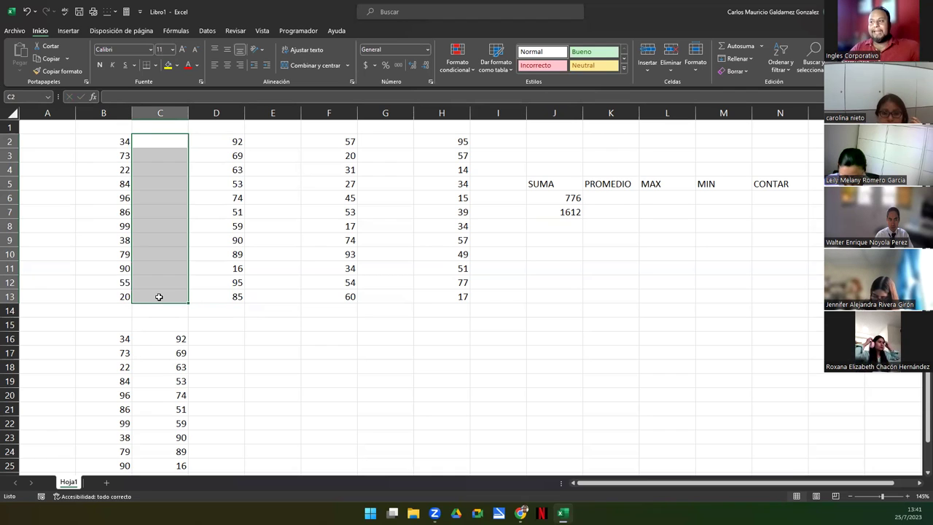
mouse_move(115, 335)
mouse_down()
mouse_move(150, 444)
mouse_move(164, 446)
mouse_up()
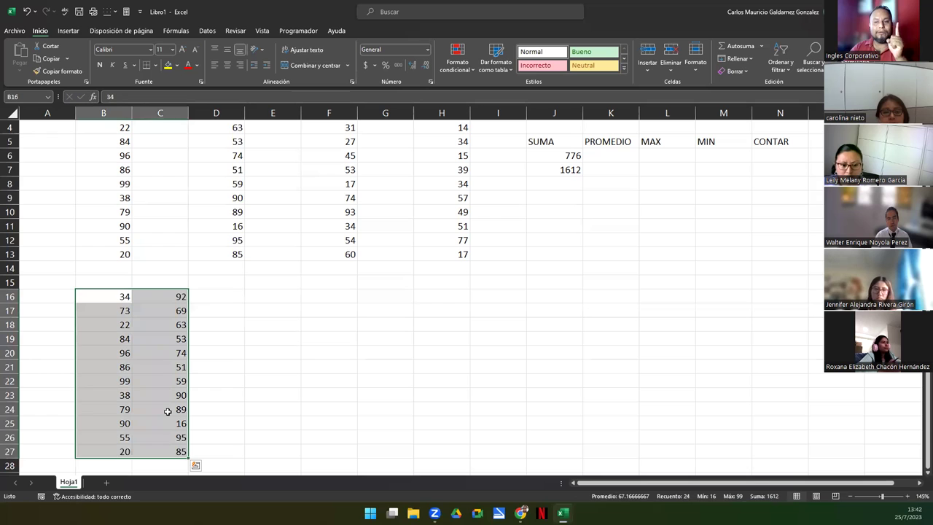
click(275, 300)
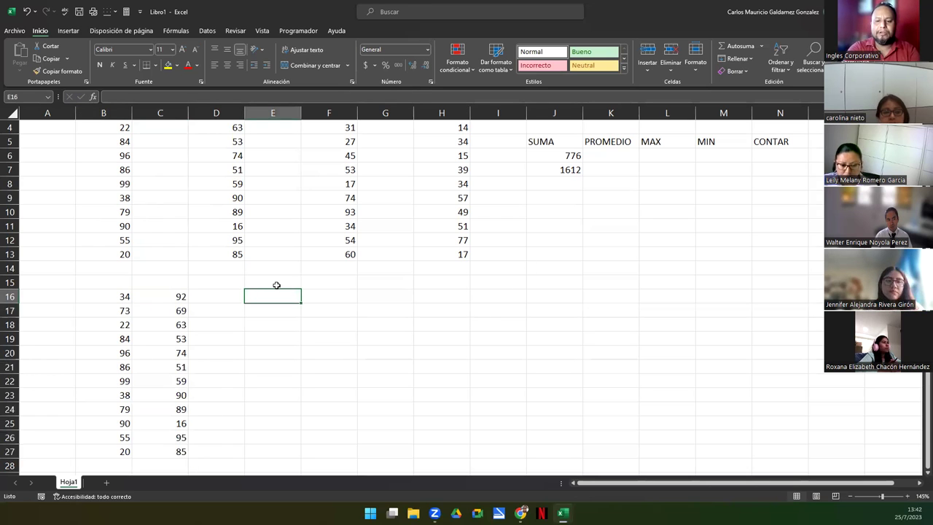
text(=suma)
key(Tab)
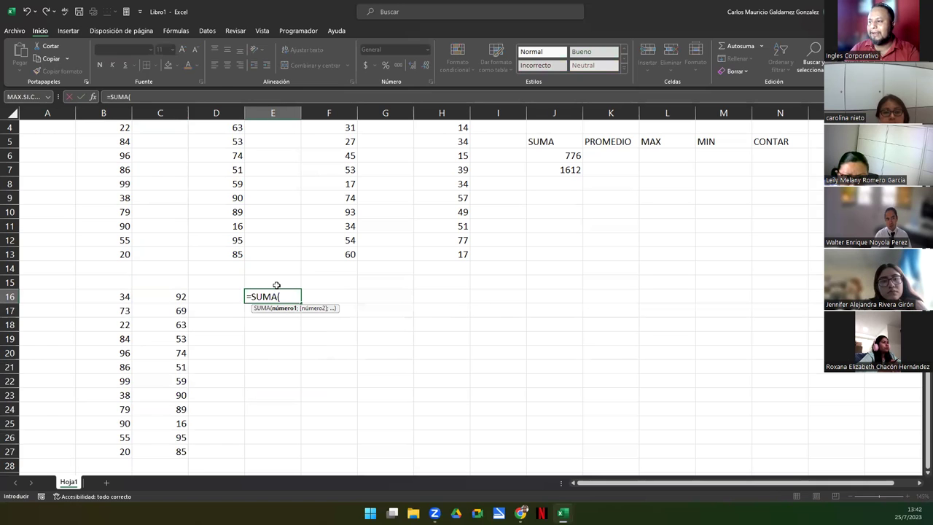
click(96, 296)
key(F8)
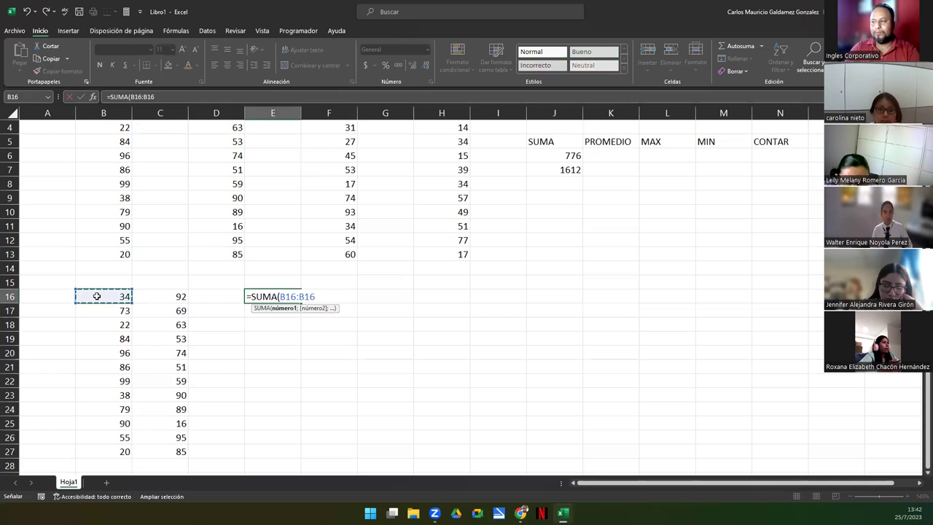
click(170, 451)
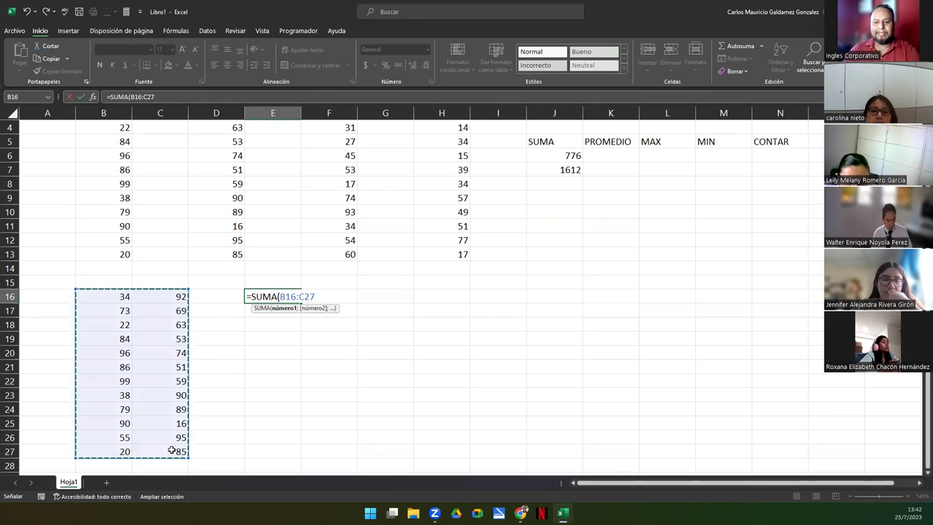
text())
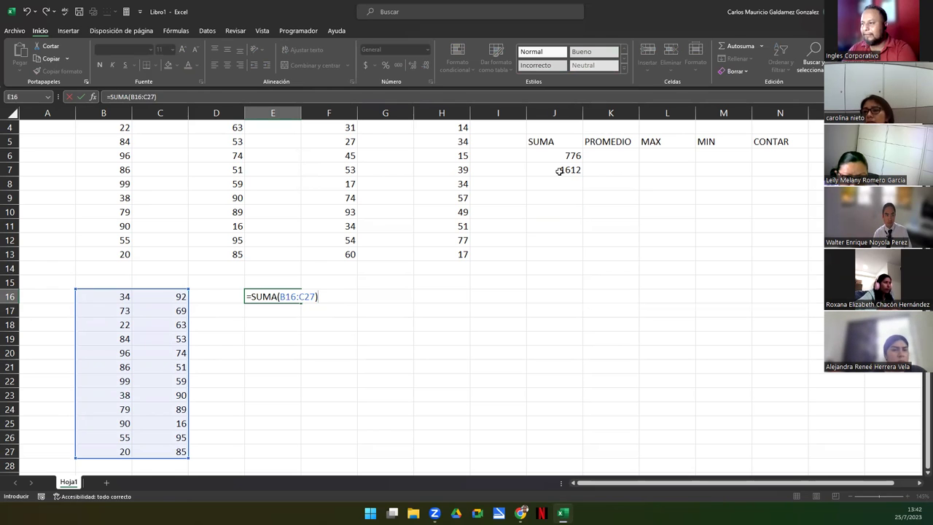
key(Return)
click(547, 172)
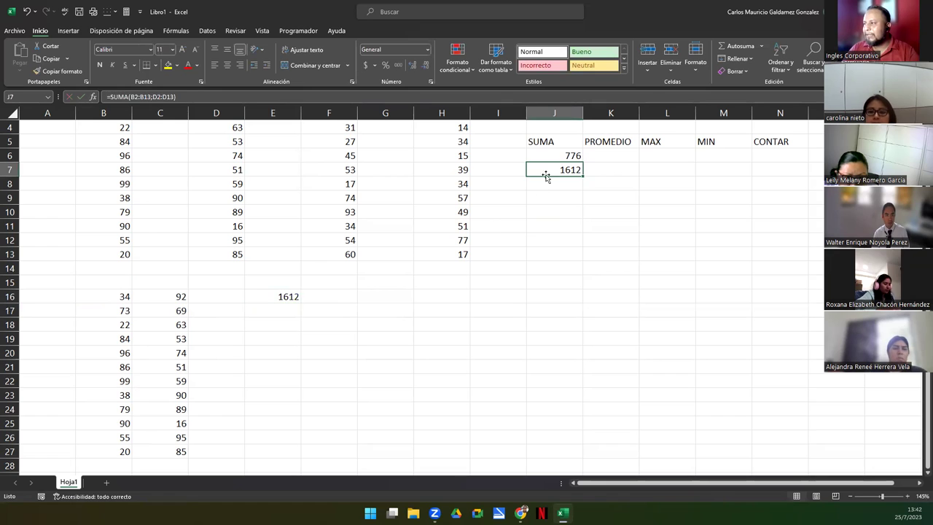
click(270, 298)
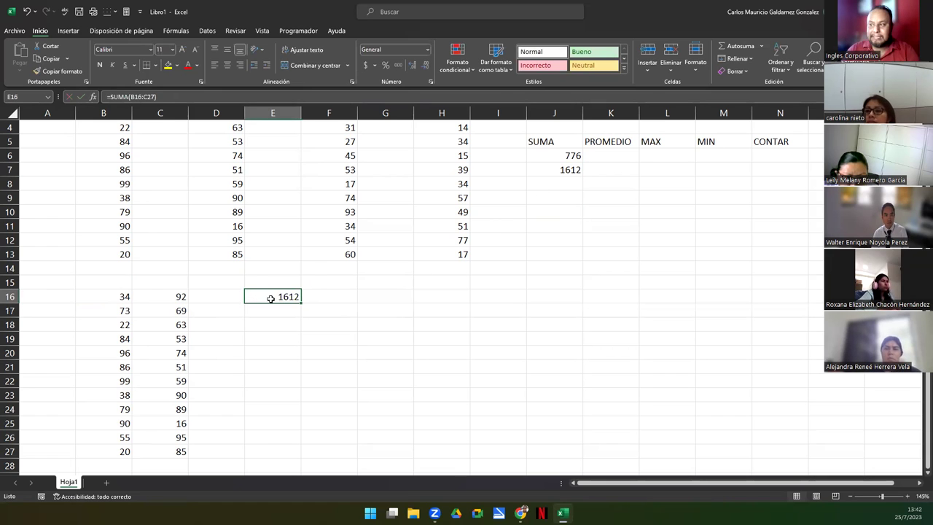
double_click(554, 170)
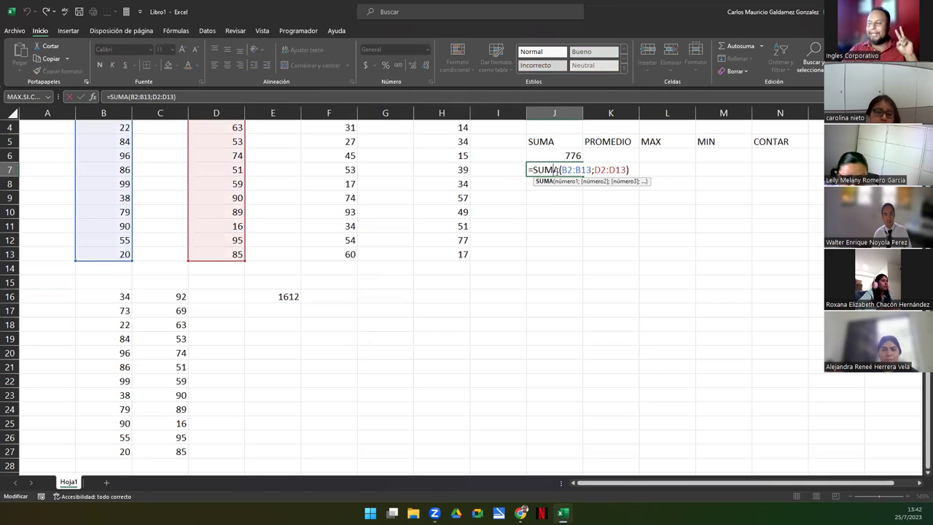
drag(594, 171, 617, 173)
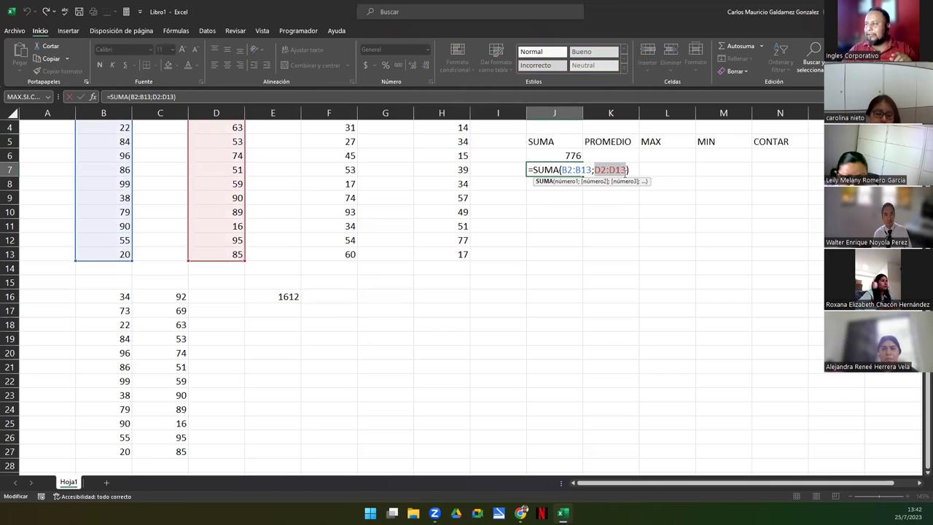
click(277, 296)
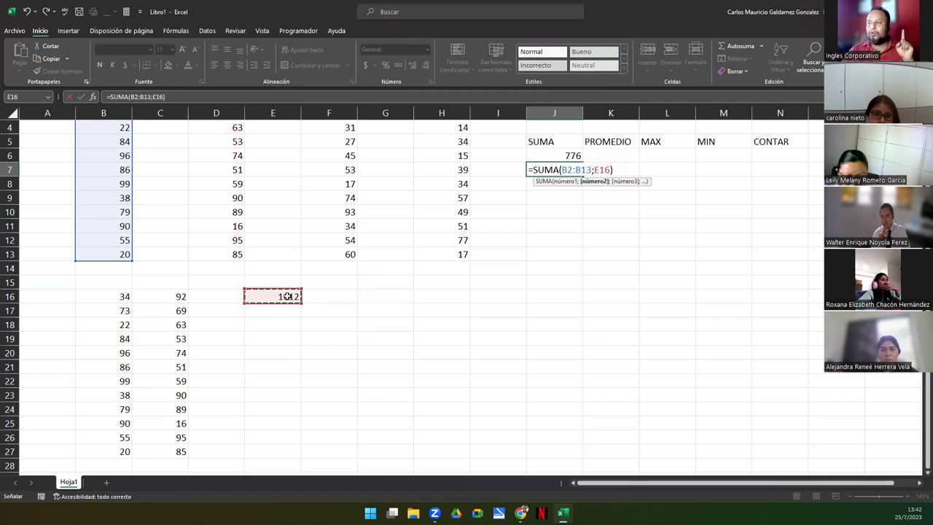
key(Return)
double_click(288, 296)
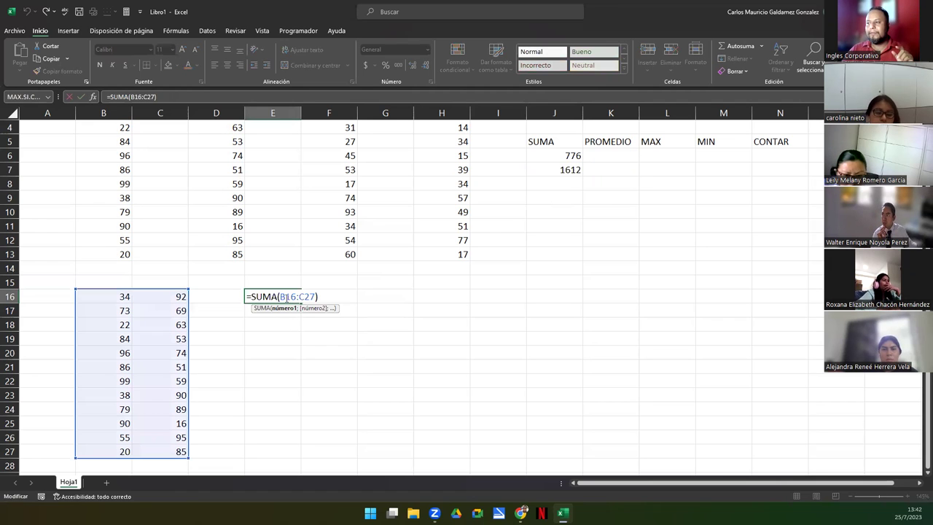
drag(280, 296, 316, 296)
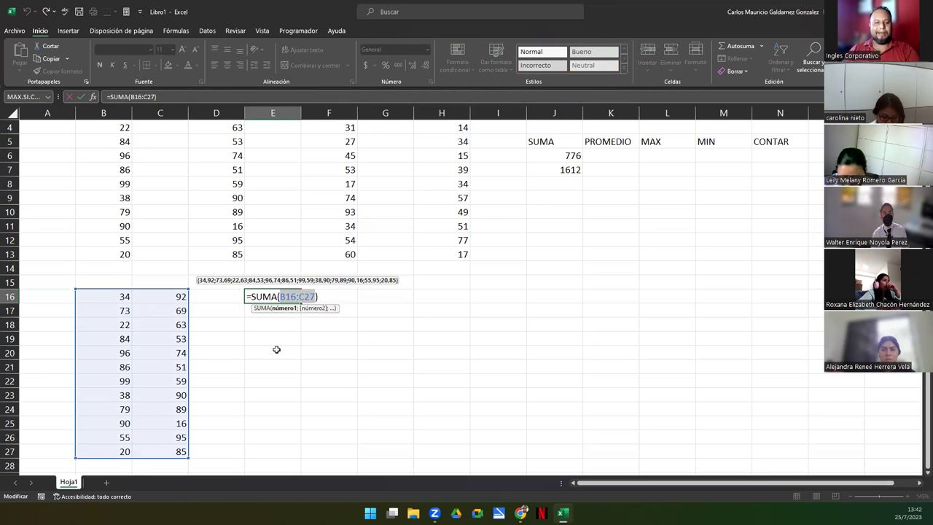
key(ctrl+Return)
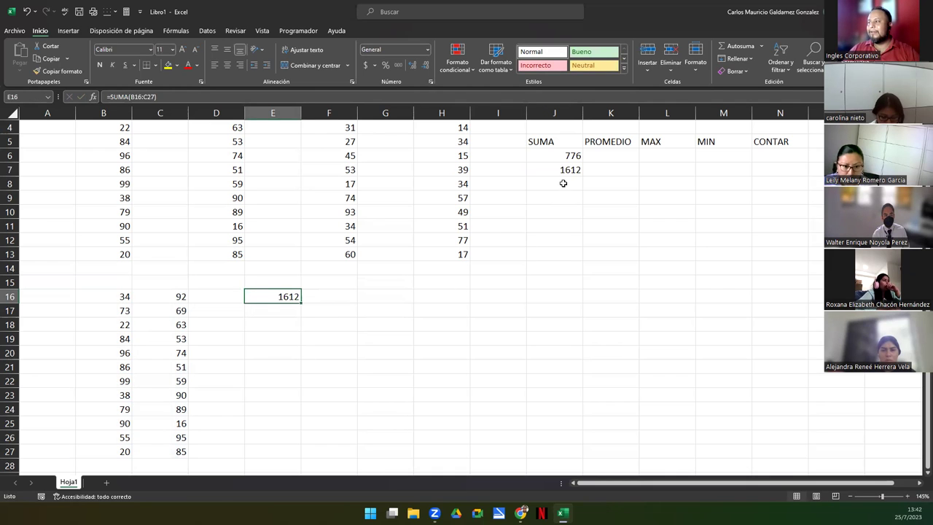
click(563, 183)
- Insert the SUMA function into J8 through the Insert Function dialog
scroll(484, 246, up, 1)
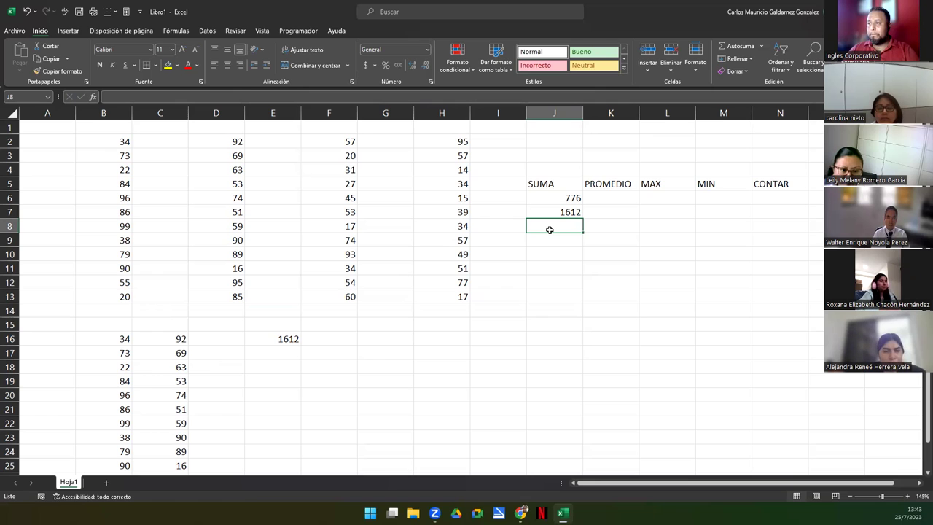
click(93, 97)
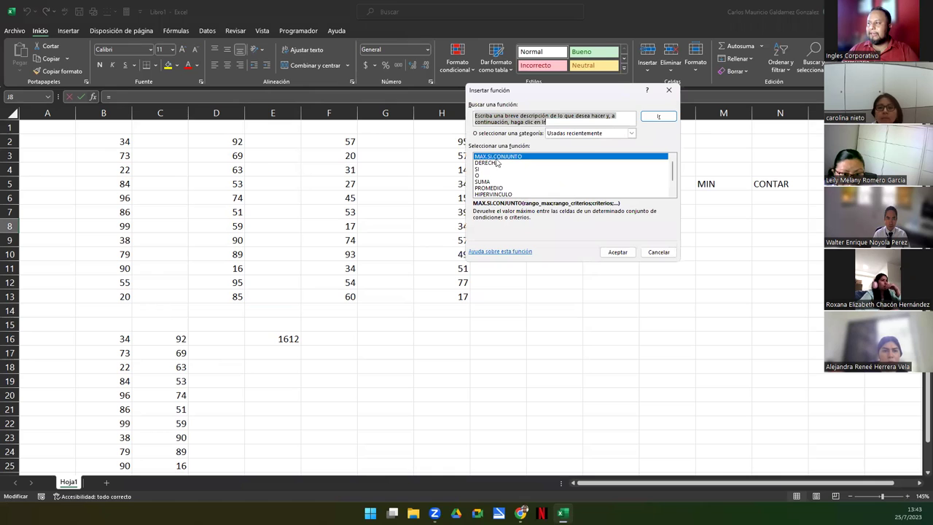
click(482, 182)
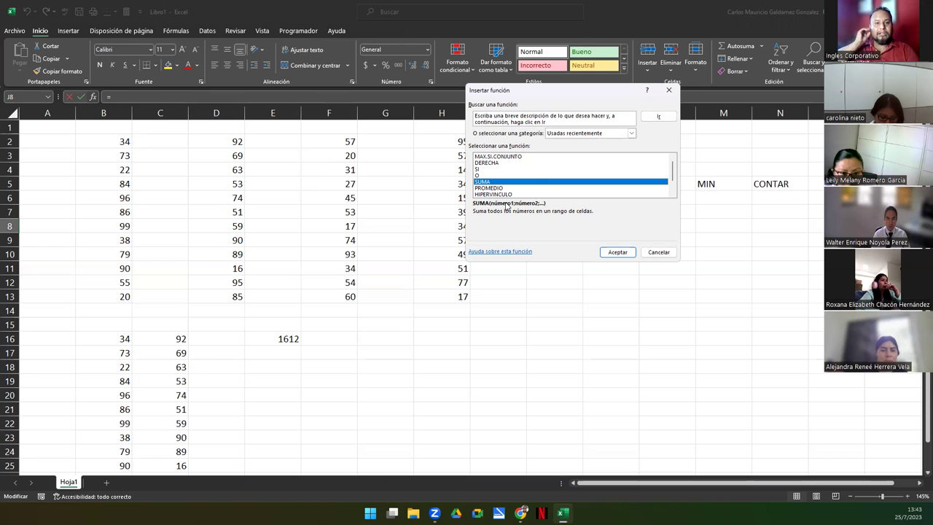
click(618, 253)
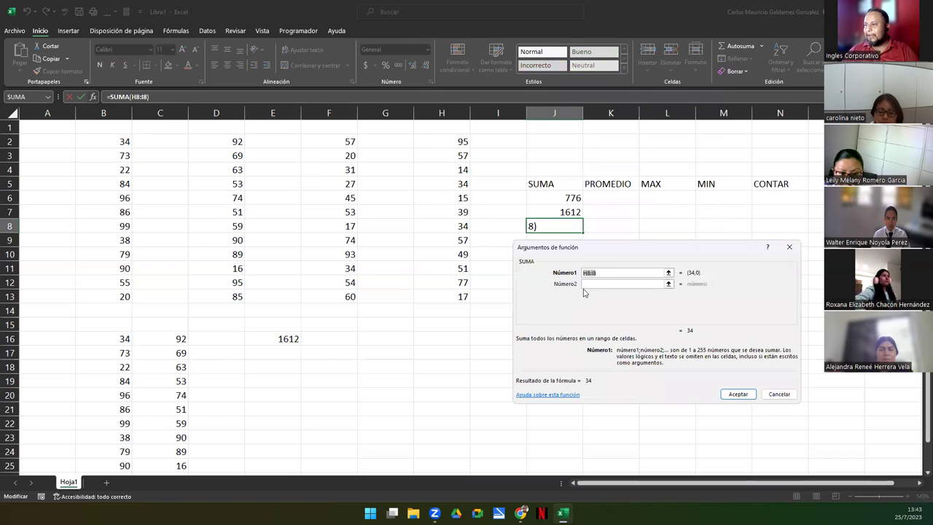
- Add F2:F13 to the first argument of J8's SUMA formula
click(587, 272)
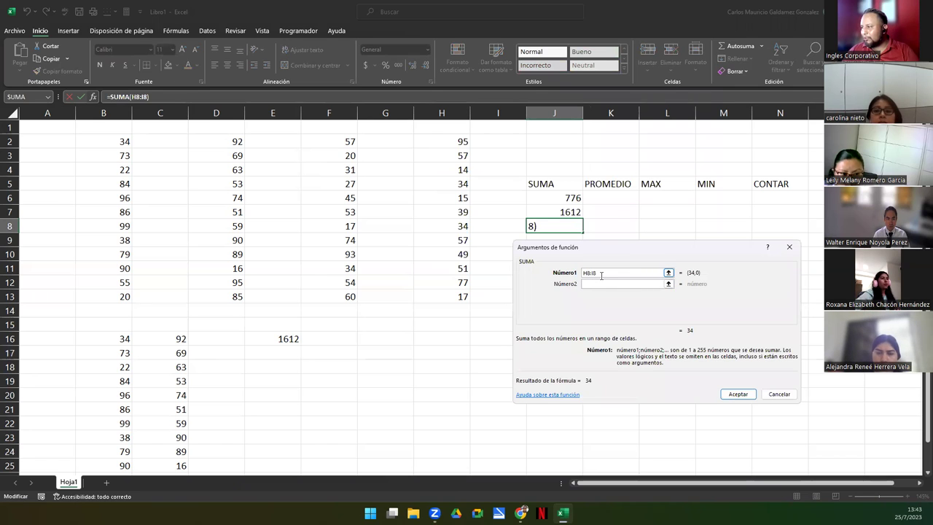
click(668, 273)
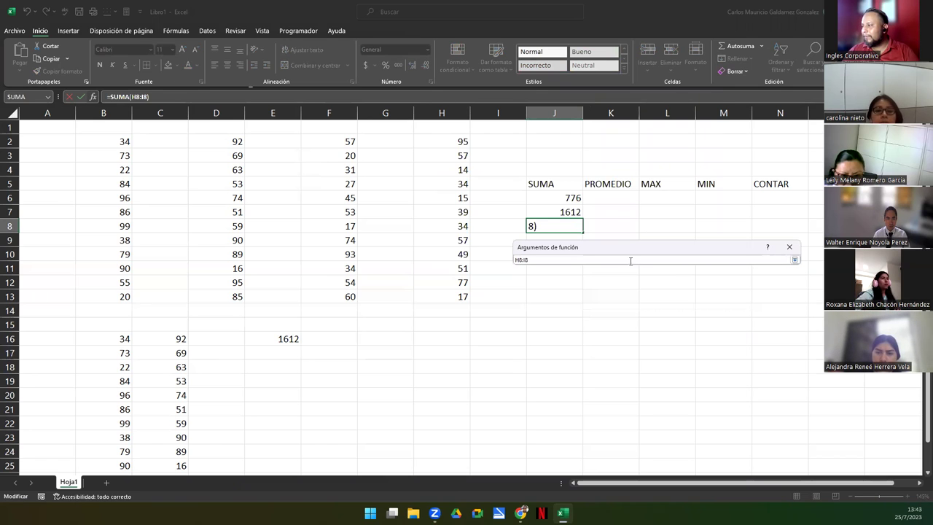
drag(623, 249, 619, 318)
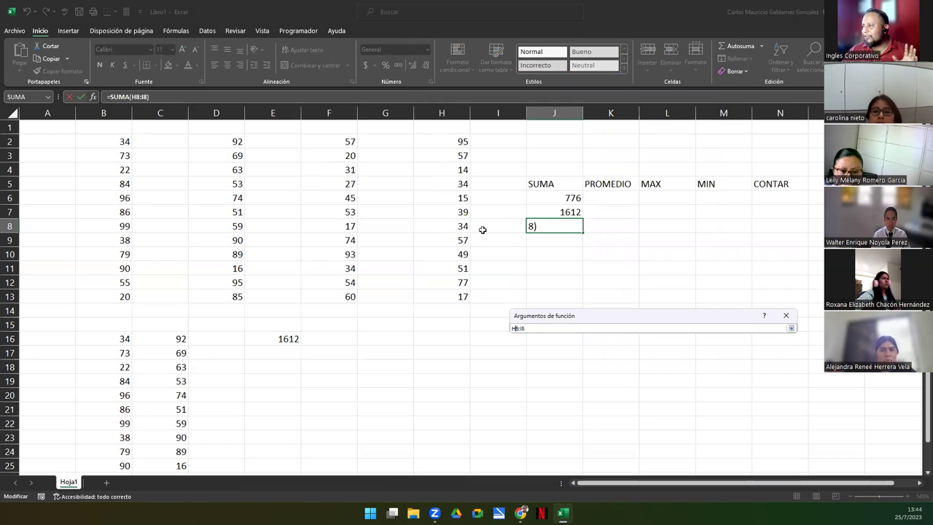
click(791, 329)
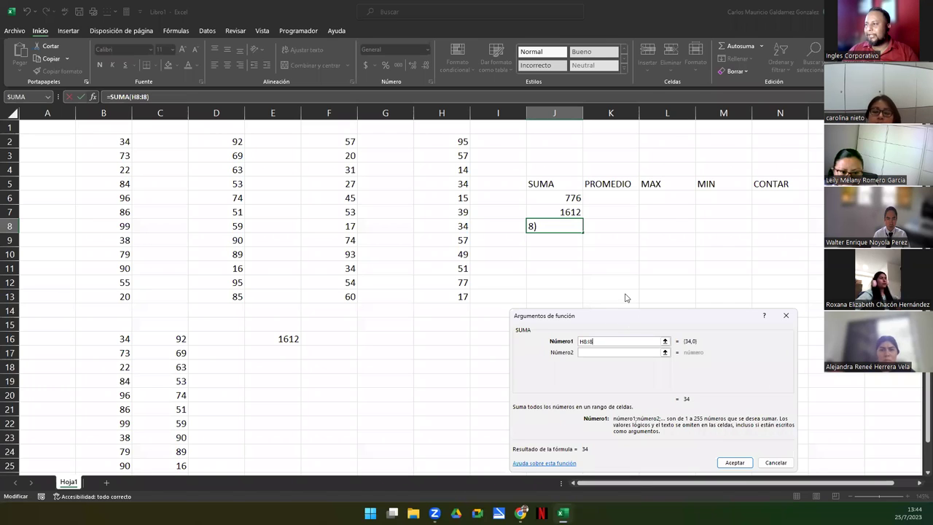
drag(626, 318, 649, 257)
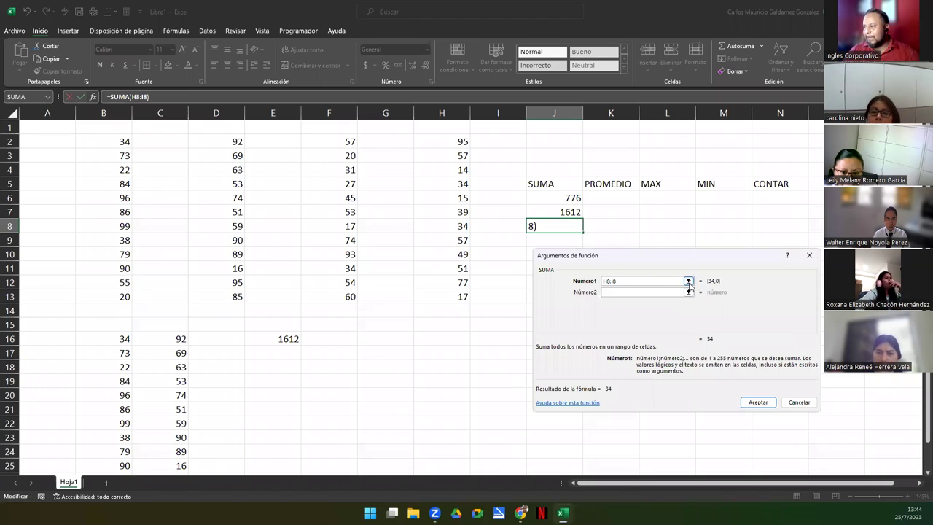
click(688, 281)
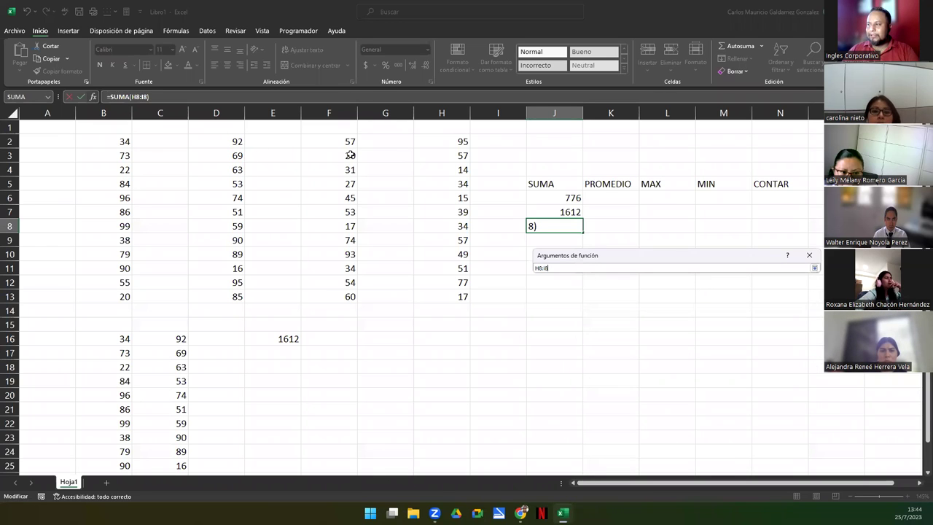
text(+)
drag(340, 142, 339, 298)
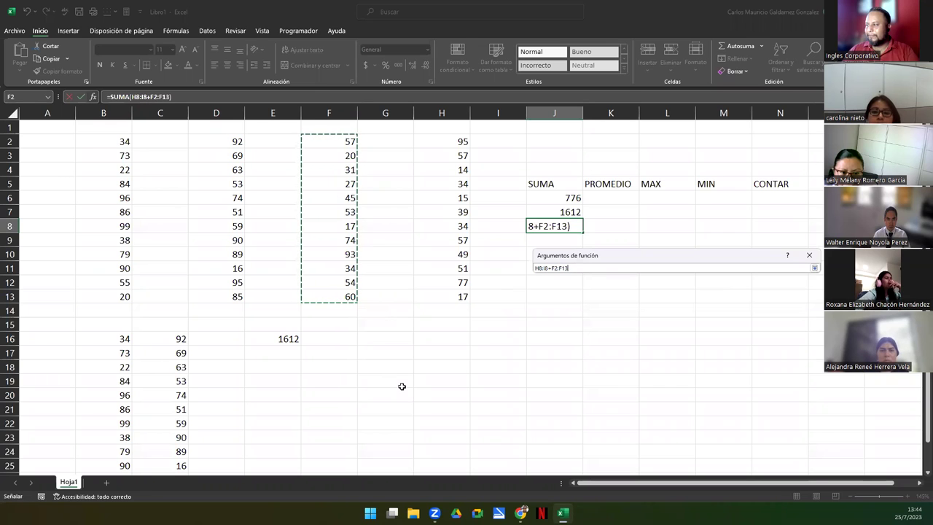
click(815, 269)
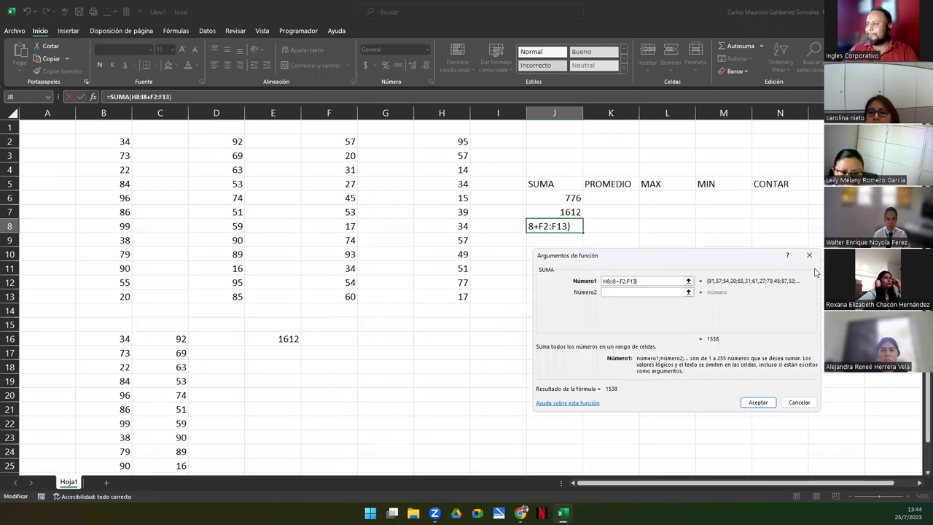
- Set H2:H13 as the second argument and confirm, so J8 shows 2077
click(633, 293)
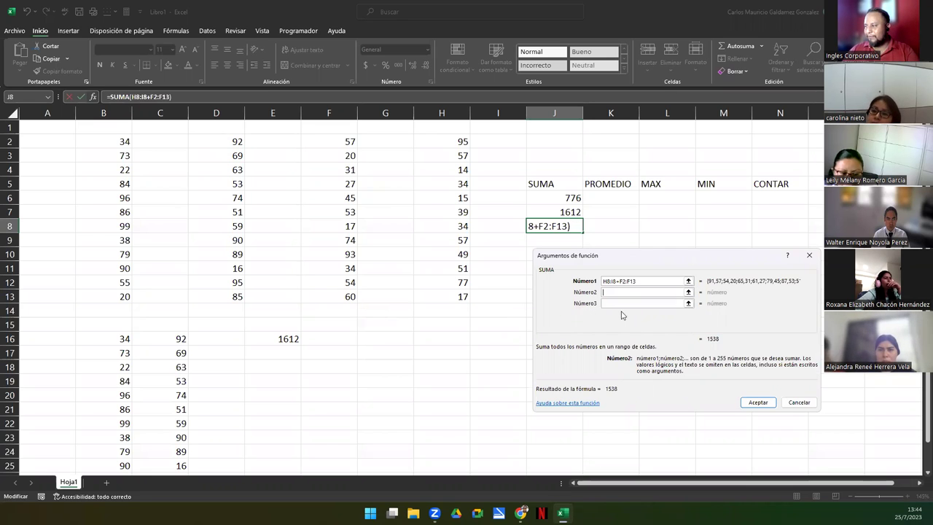
click(688, 291)
drag(462, 141, 457, 296)
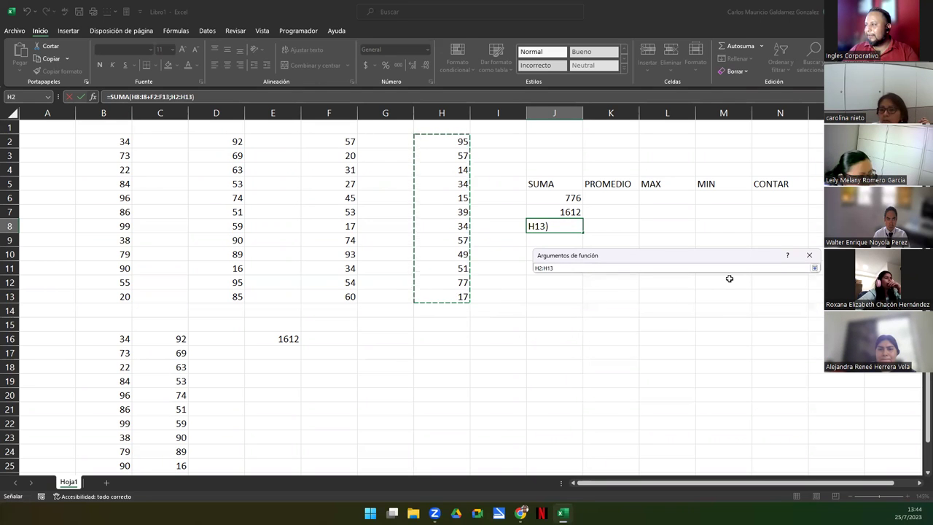
click(815, 268)
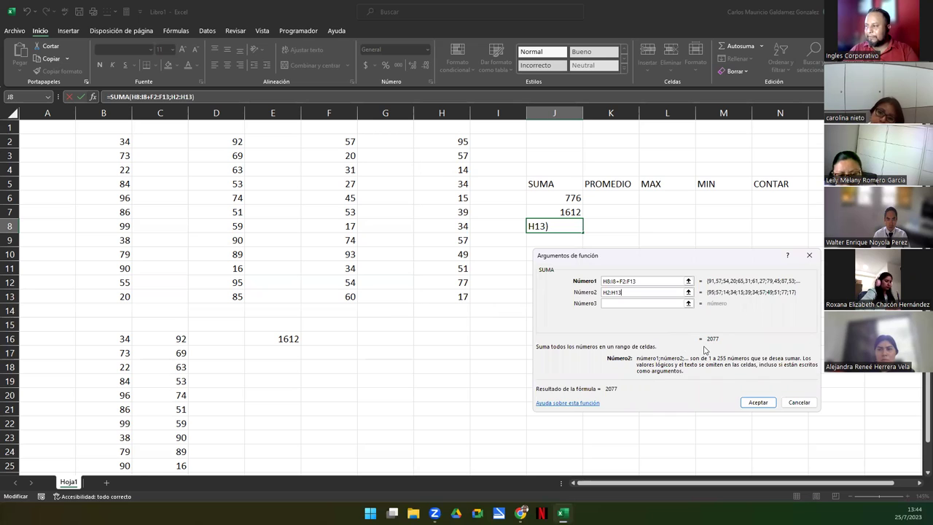
click(757, 402)
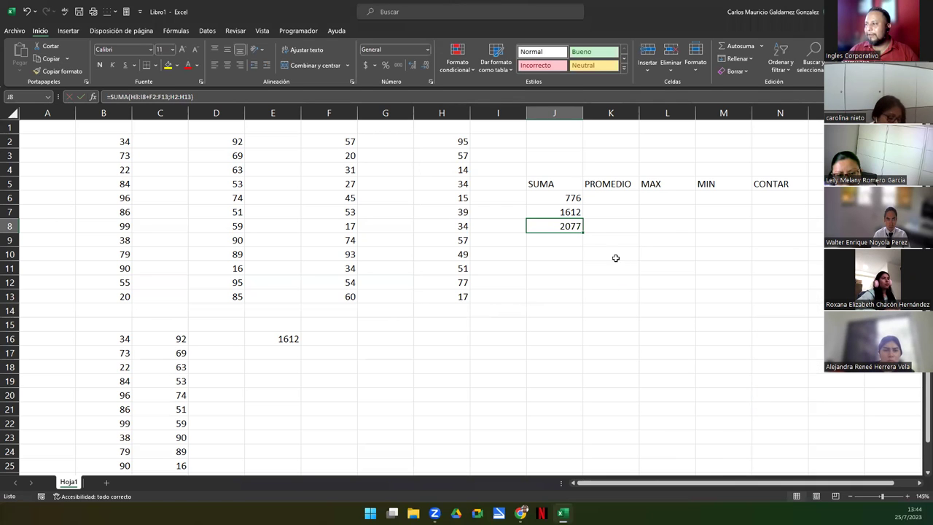
- Select F2:H13, column F and H2:H13 to compare their status-bar sums
mouse_move(331, 141)
mouse_down()
mouse_move(456, 265)
mouse_move(456, 294)
mouse_up()
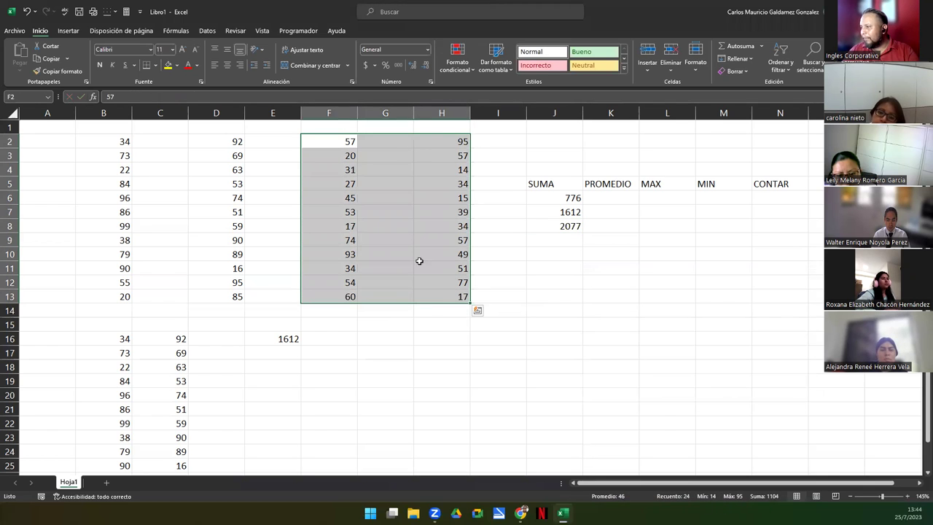
drag(316, 145, 316, 297)
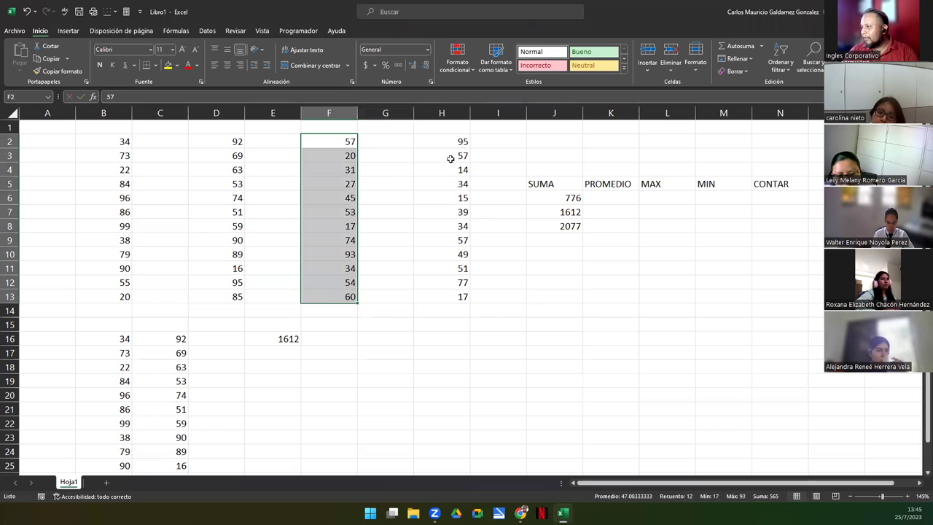
drag(441, 143, 457, 296)
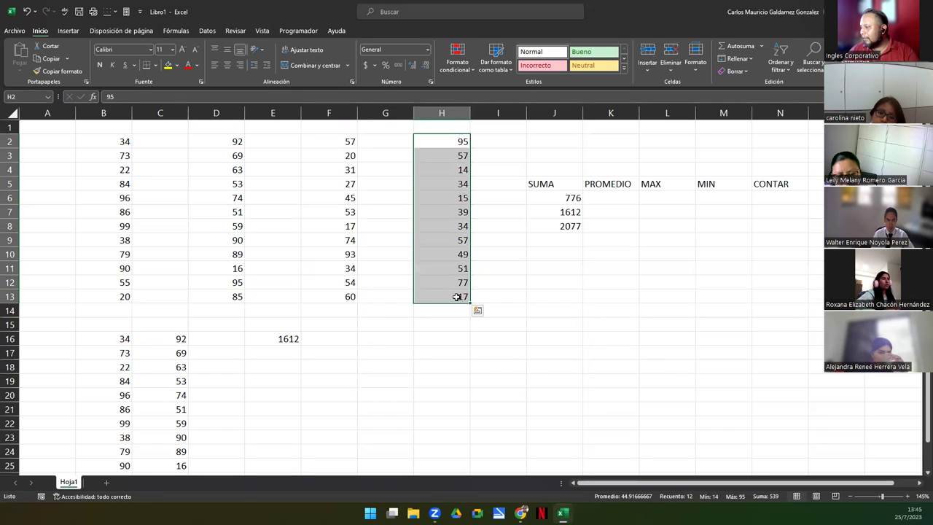
- Delete 'H8:I8+' so J8 reads =SUMA(F2:F13;H2:H13), giving 1104
click(539, 227)
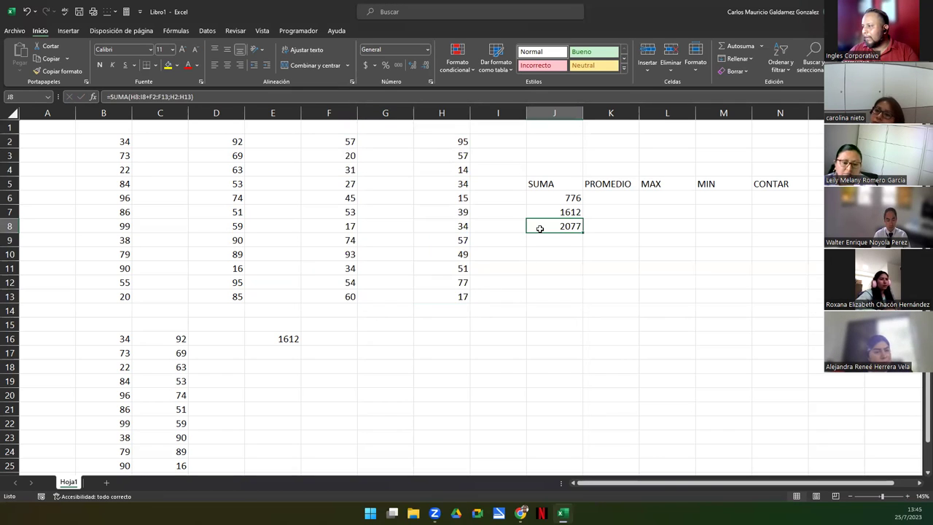
double_click(540, 227)
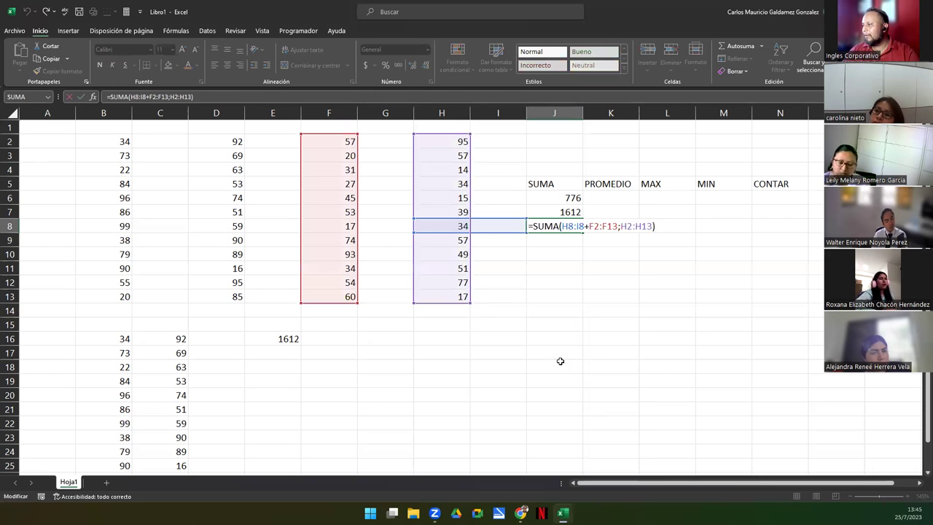
drag(585, 226, 561, 226)
key(BackSpace)
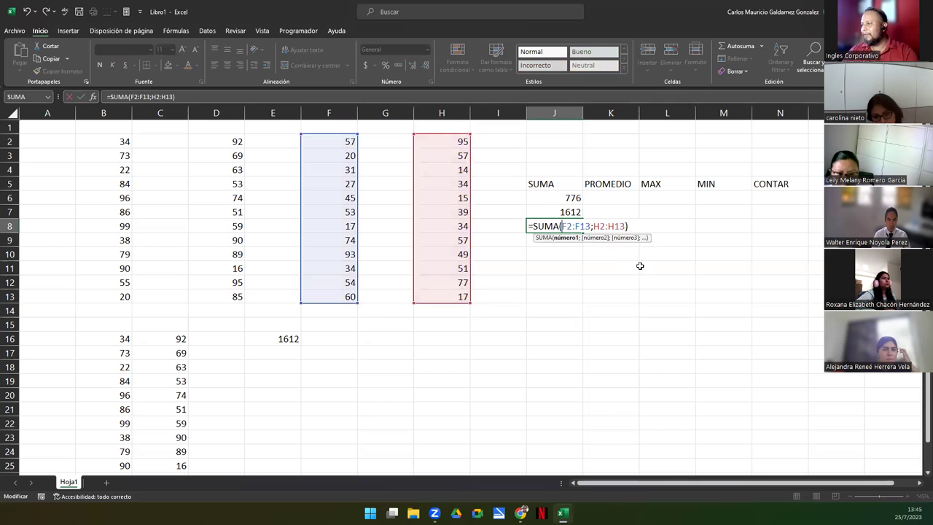
key(Return)
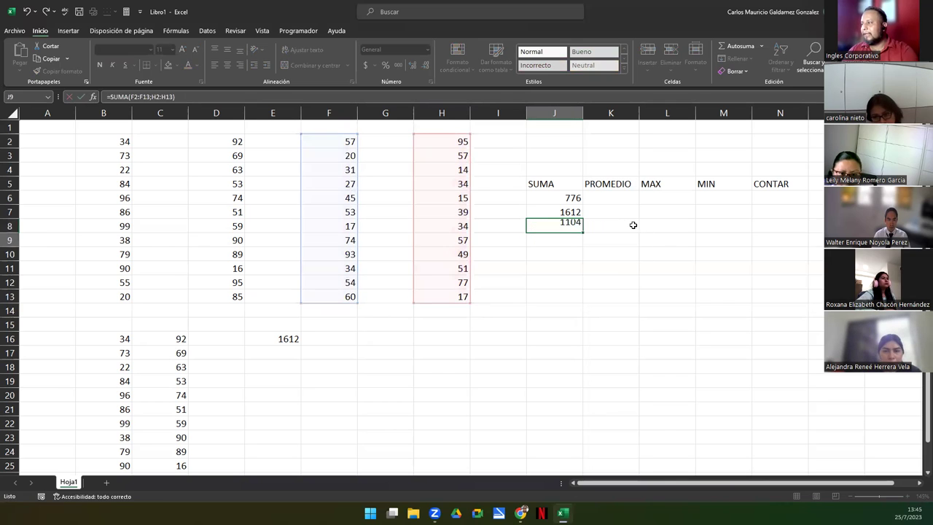
drag(333, 142, 441, 297)
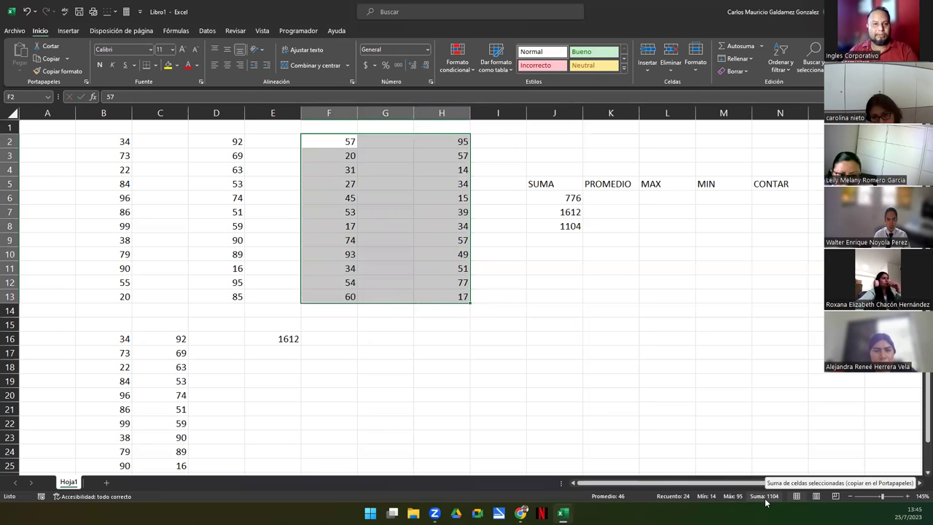
click(546, 228)
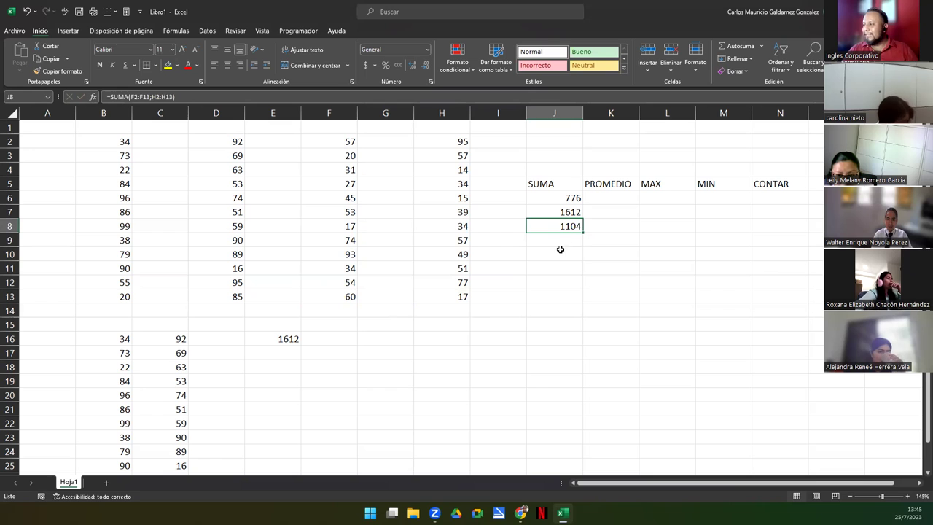
double_click(548, 195)
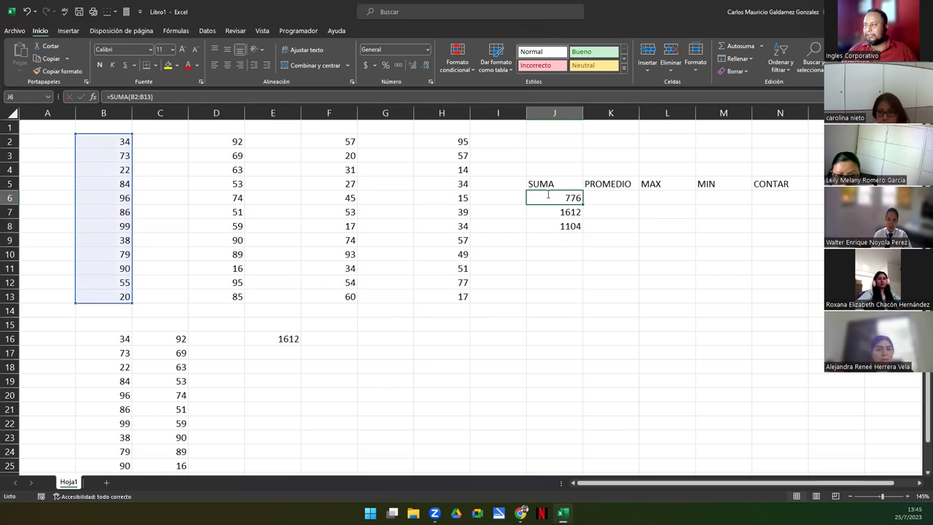
key(Escape)
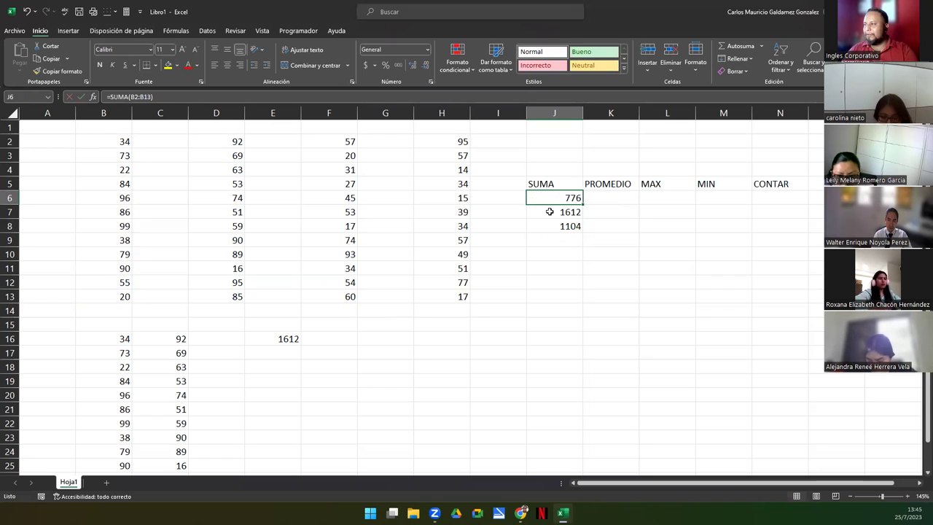
click(548, 211)
double_click(551, 212)
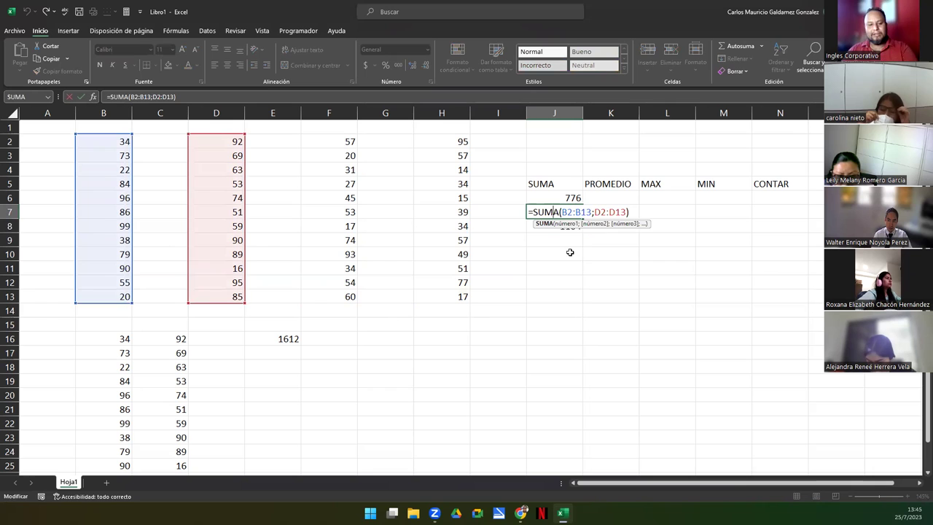
key(Return)
double_click(557, 225)
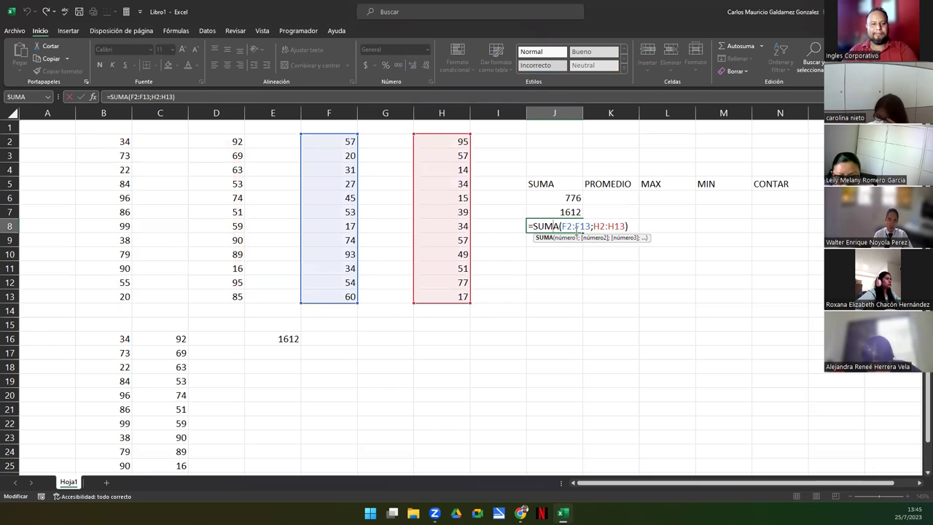
key(ctrl+Return)
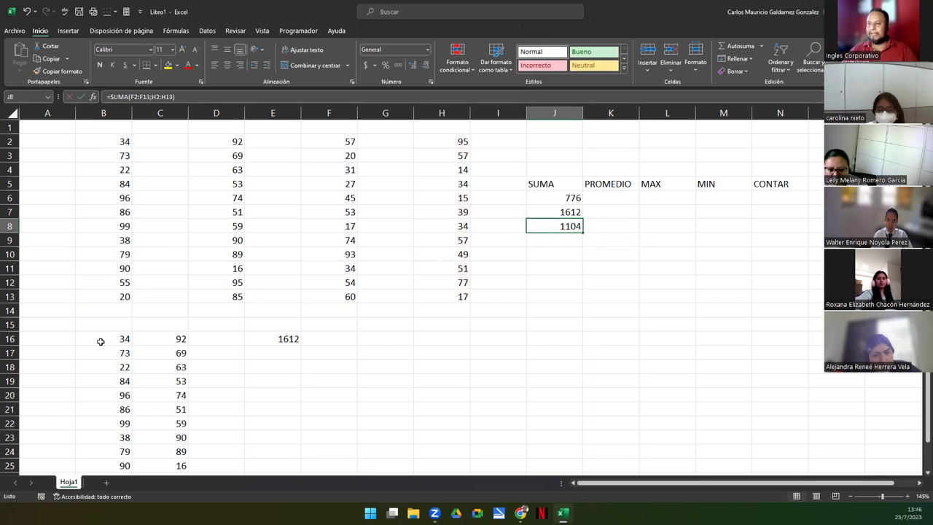
- Delete the stray values in B16:E27, then select the three totals in J6:J8
drag(103, 339, 277, 455)
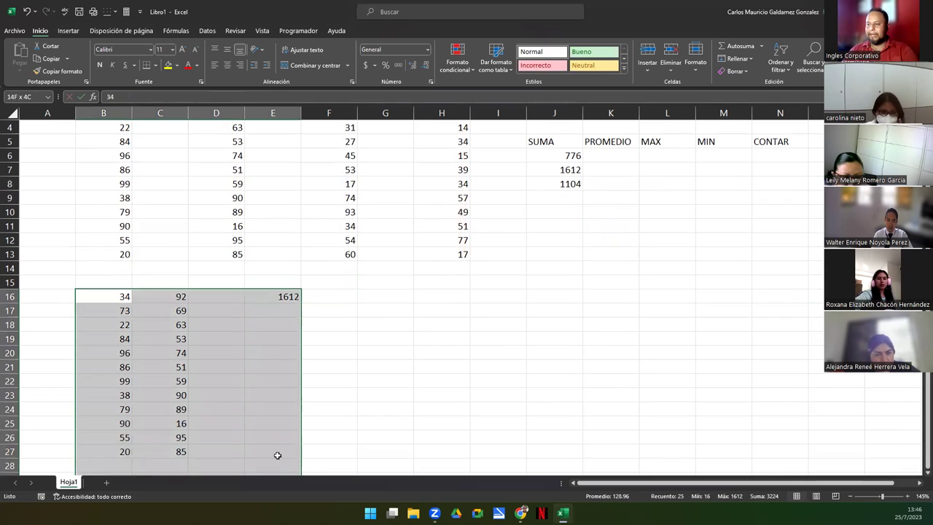
key(Delete)
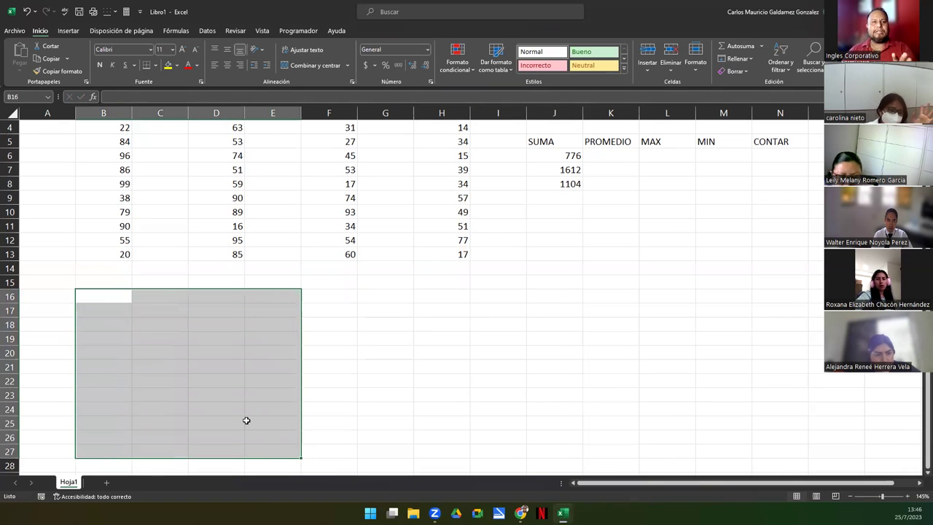
scroll(632, 237, up, 1)
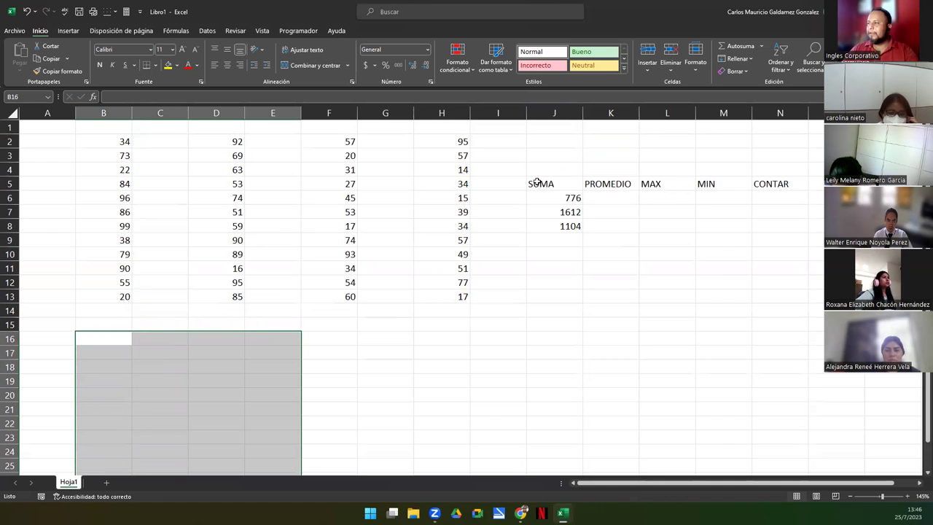
drag(550, 198, 547, 226)
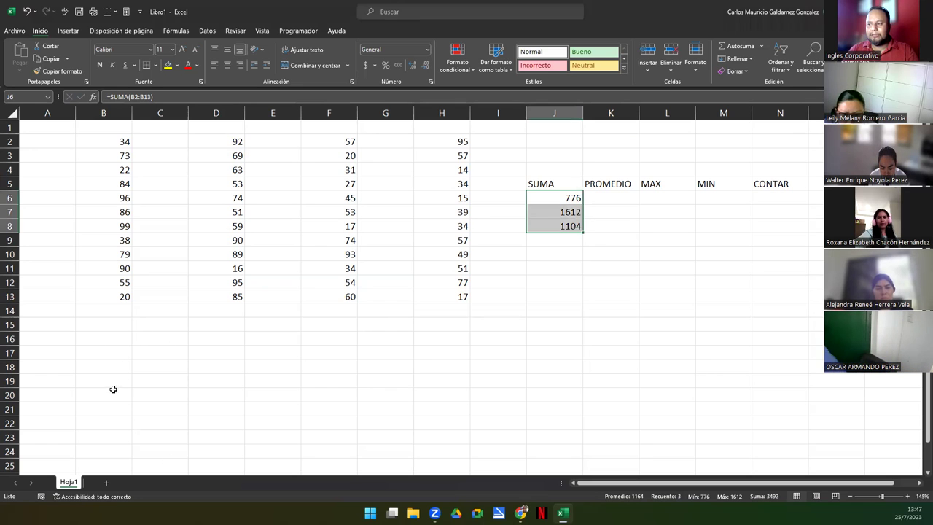
drag(110, 358, 150, 433)
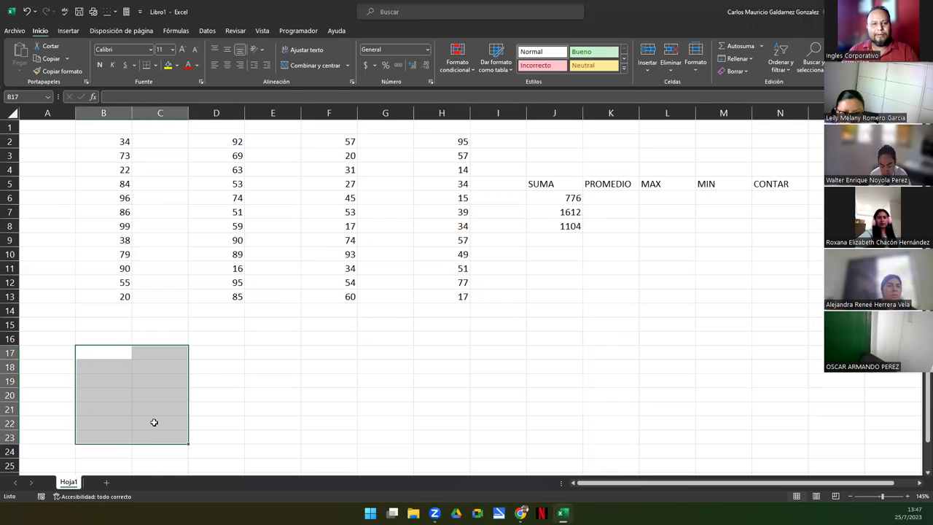
click(154, 423)
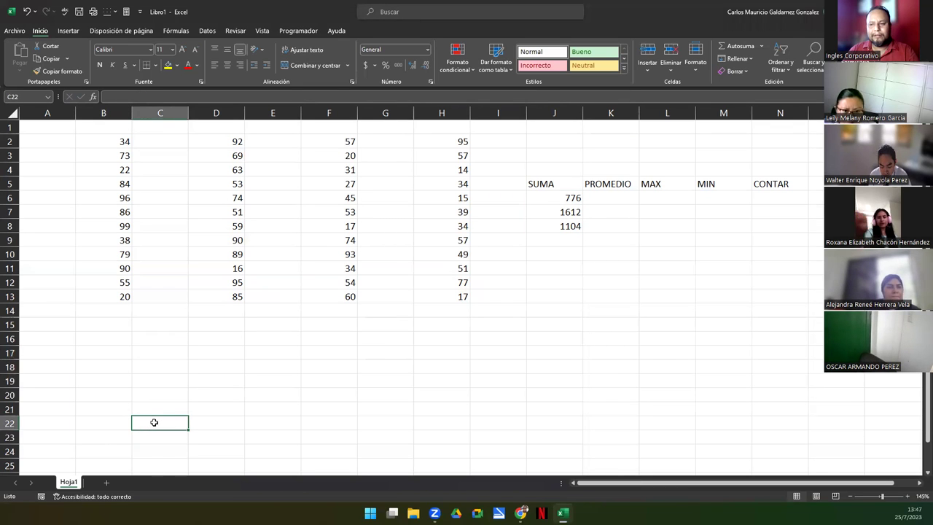
drag(123, 140, 97, 295)
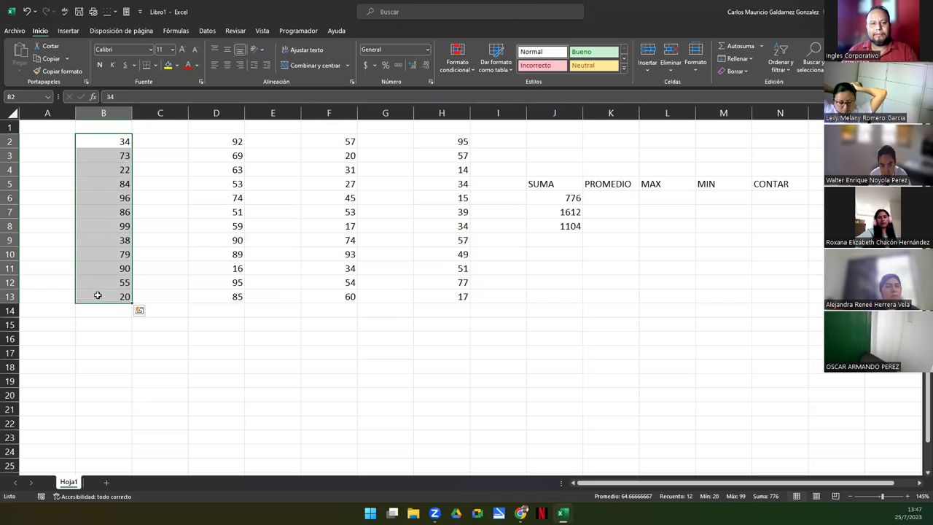
click(104, 140)
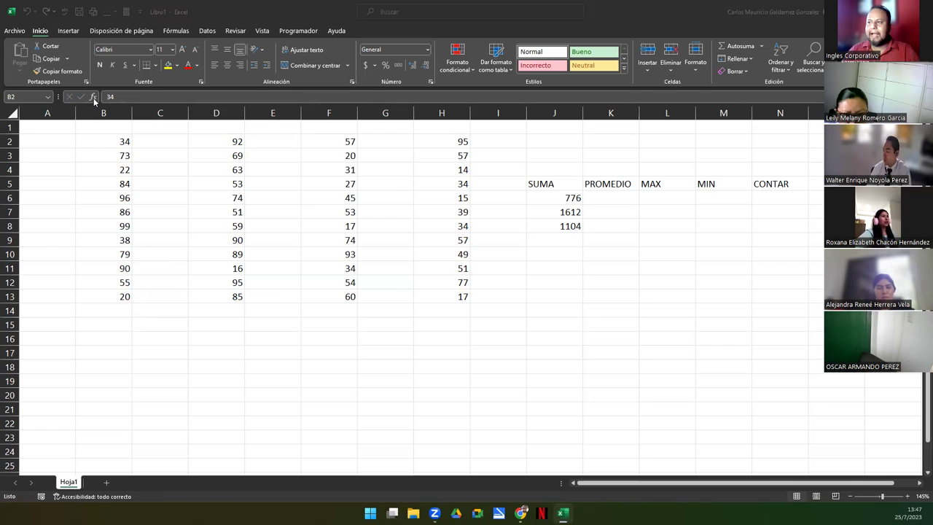
click(93, 99)
click(92, 96)
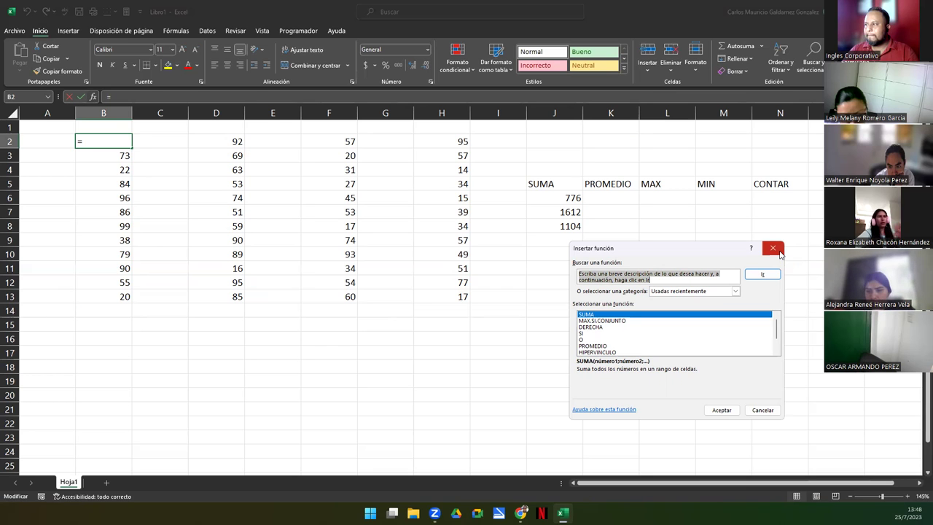
click(780, 251)
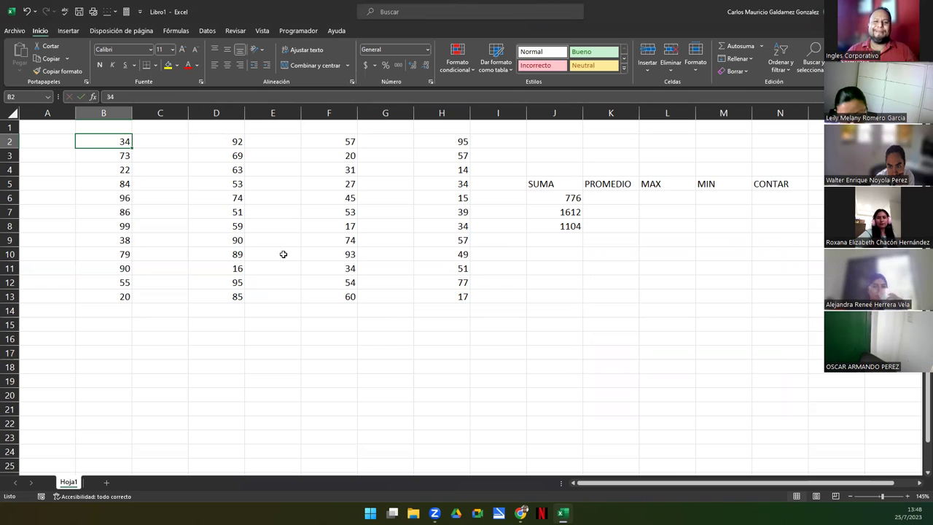
drag(110, 140, 105, 293)
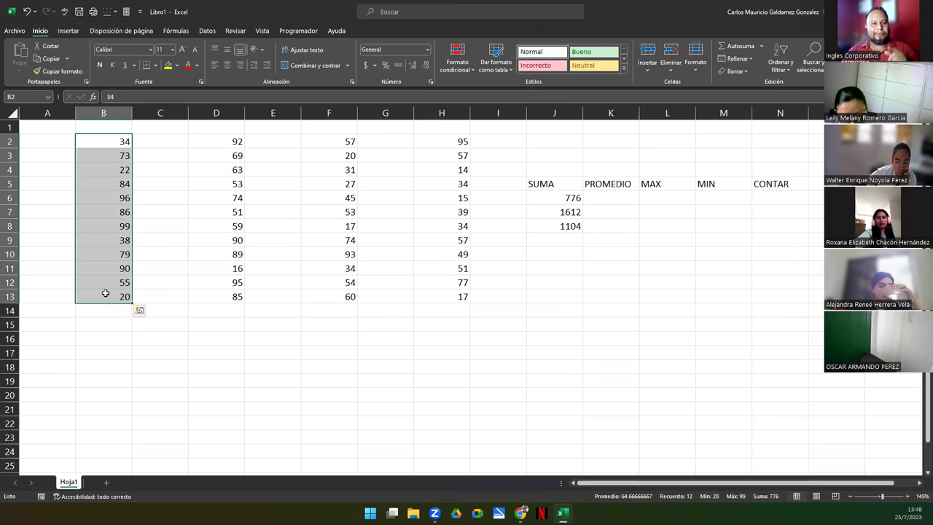
key(ctrl+c)
right_click(107, 147)
click(85, 143)
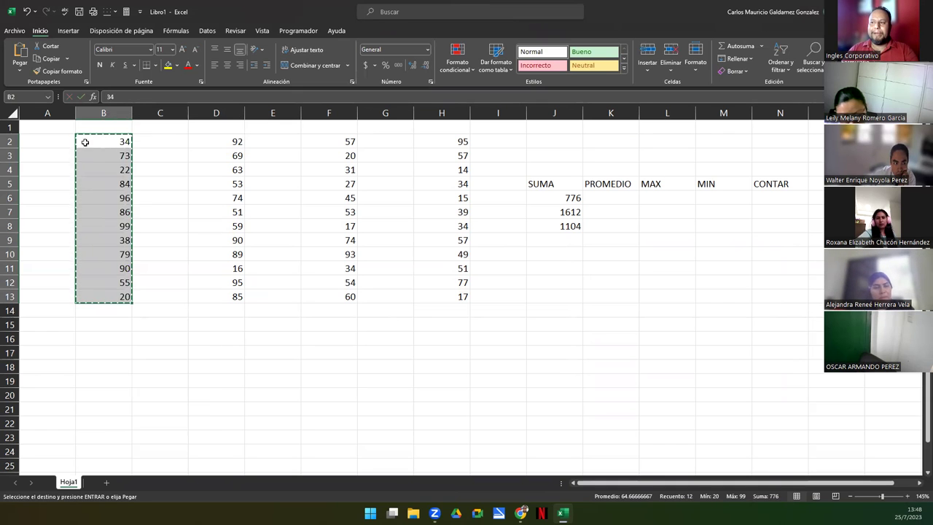
click(85, 143)
right_click(88, 144)
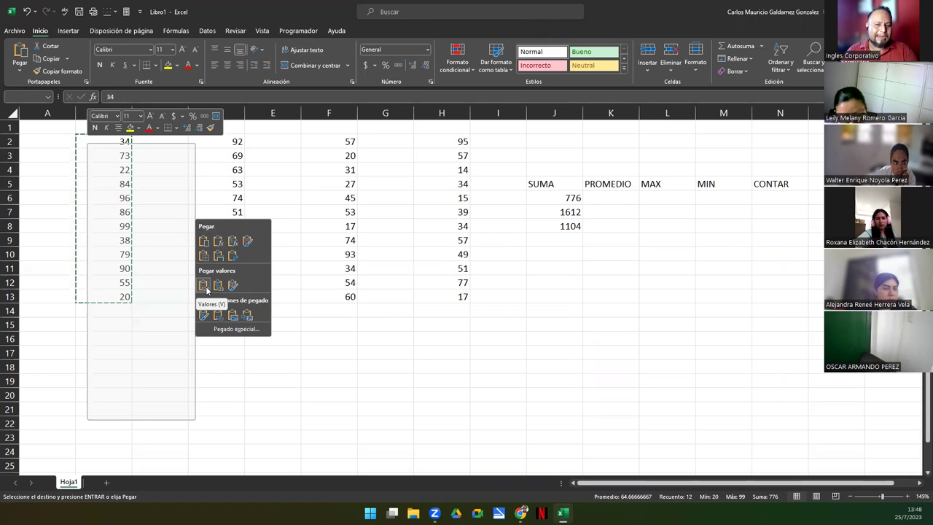
click(206, 287)
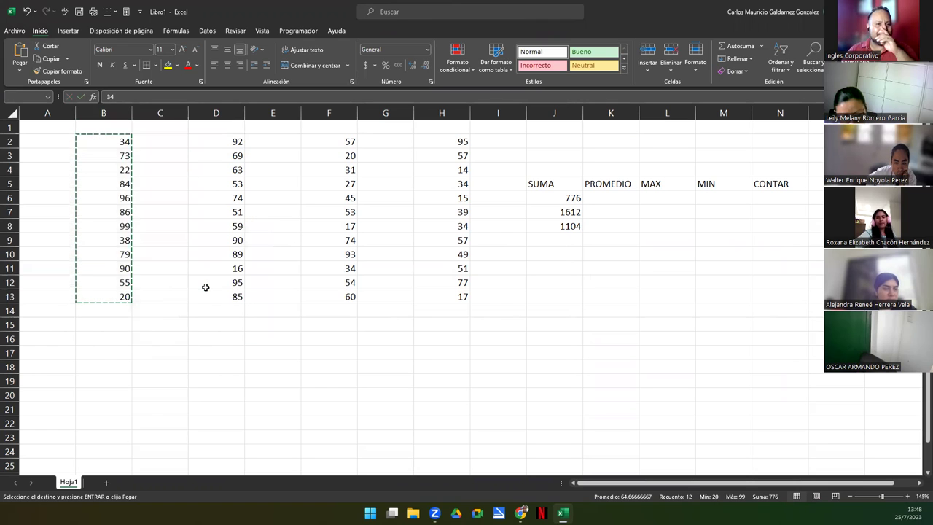
click(81, 213)
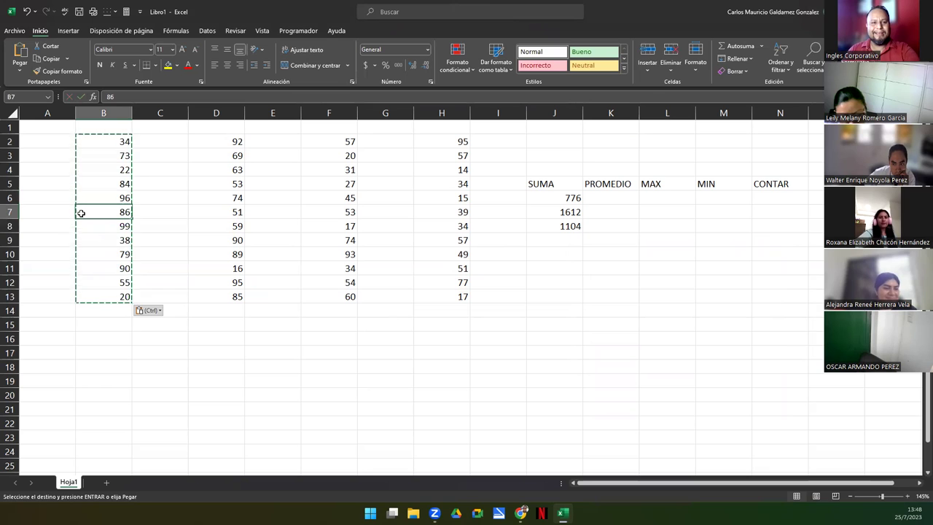
key(Escape)
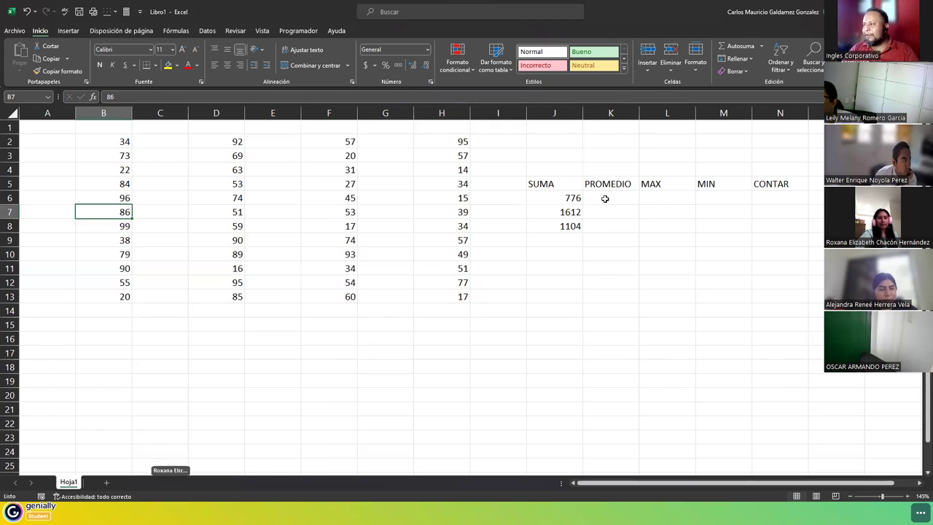
- Check the status-bar totals of B2:B13, B2:D13 and F2:H13 against K6–K8
click(605, 198)
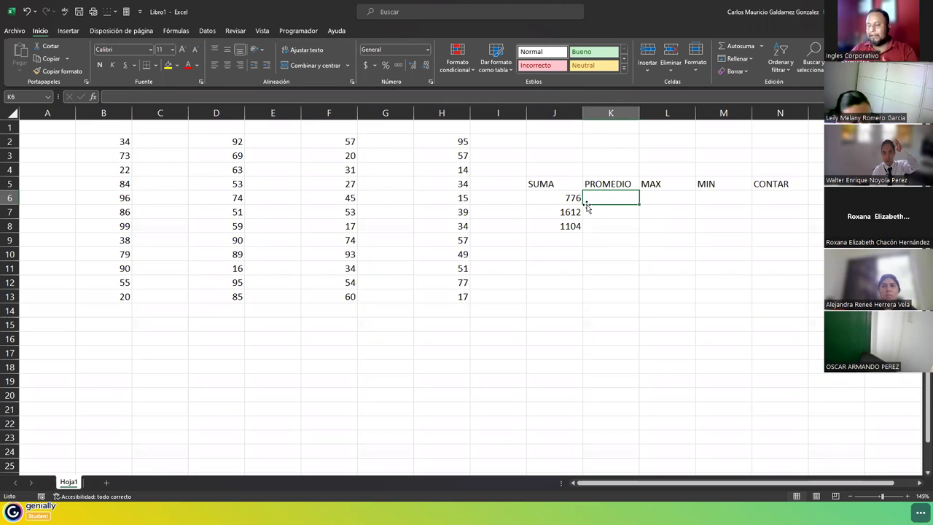
drag(110, 142, 113, 295)
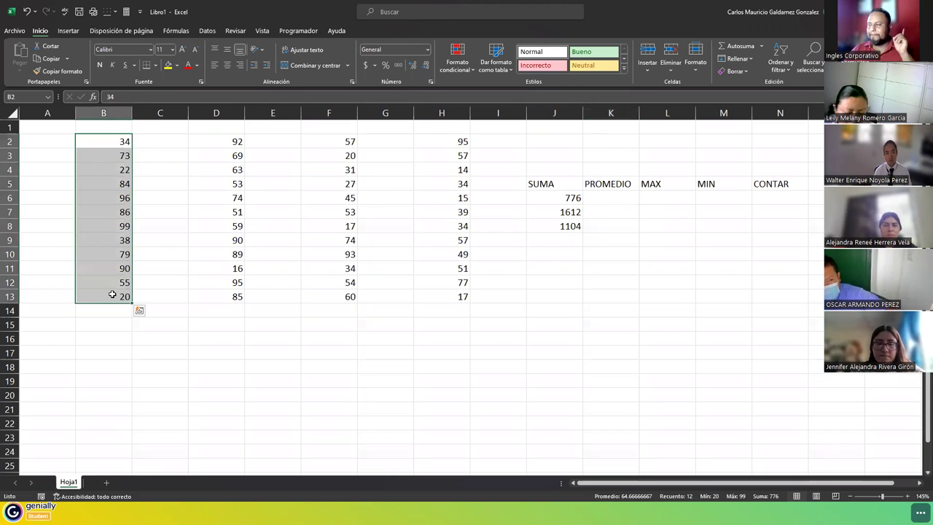
click(618, 213)
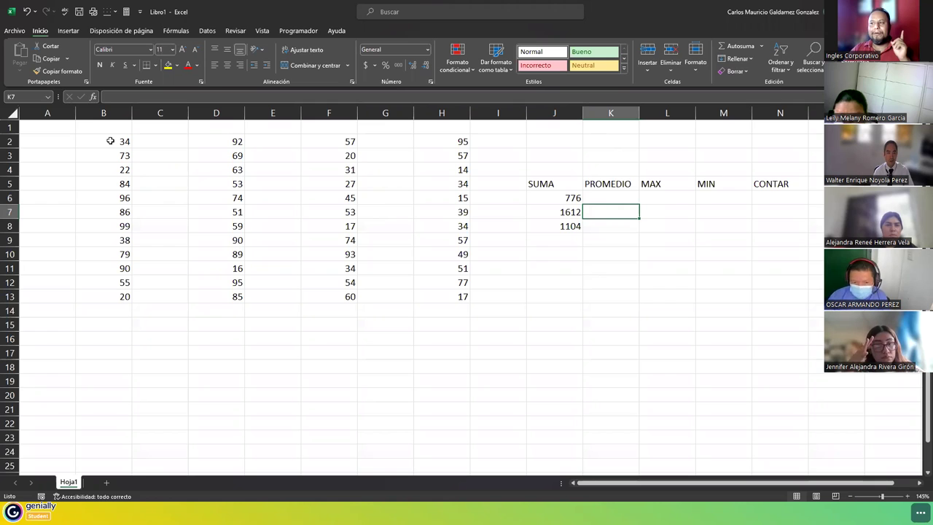
drag(110, 141, 232, 297)
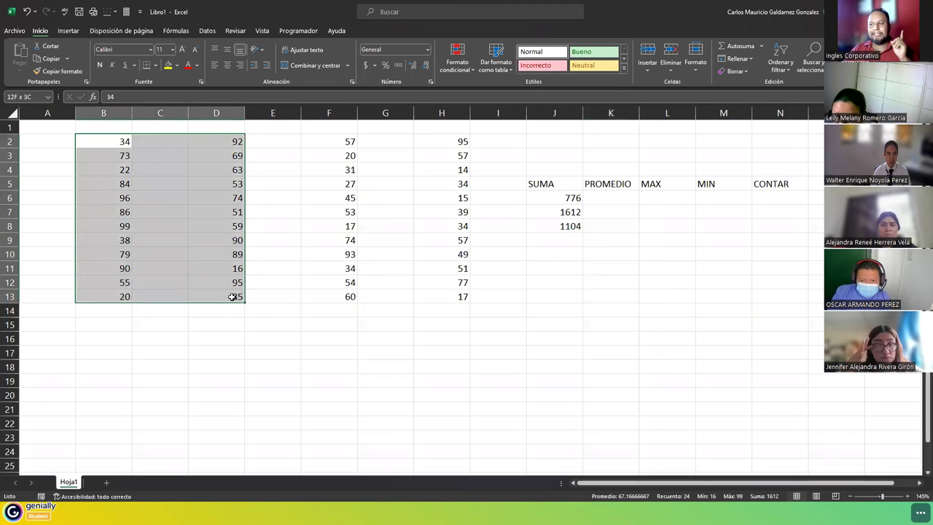
click(600, 231)
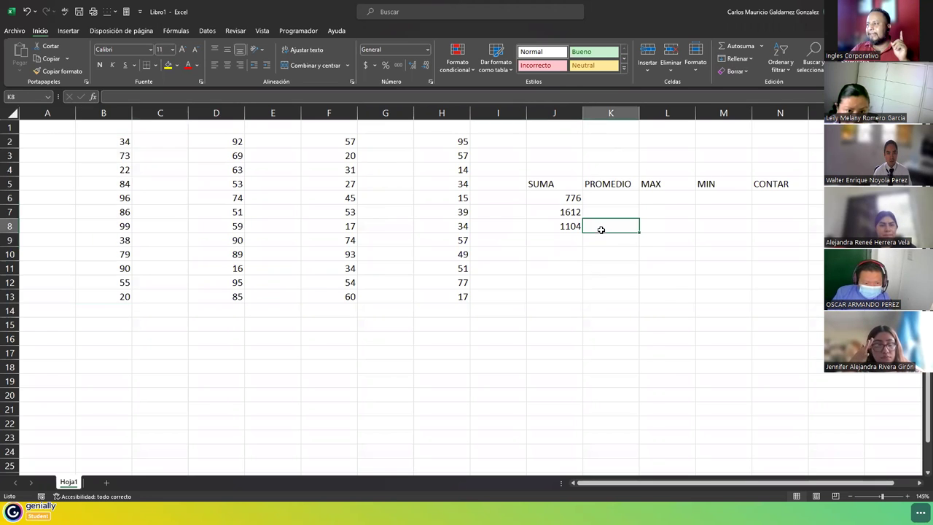
drag(339, 138, 440, 294)
- Enter =PROMEDIO(B2:B13) in K6 to average the column B values
click(614, 198)
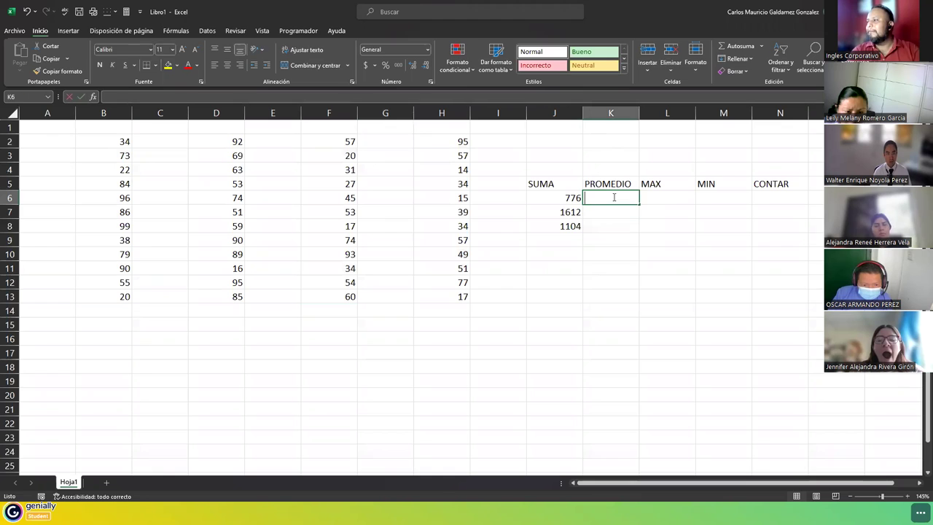
text(=promedi)
key(Tab)
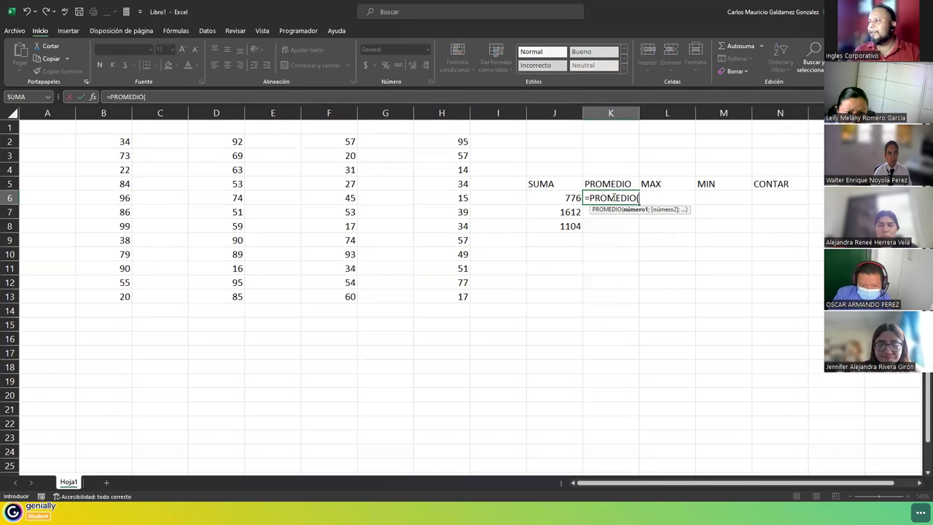
drag(99, 141, 98, 306)
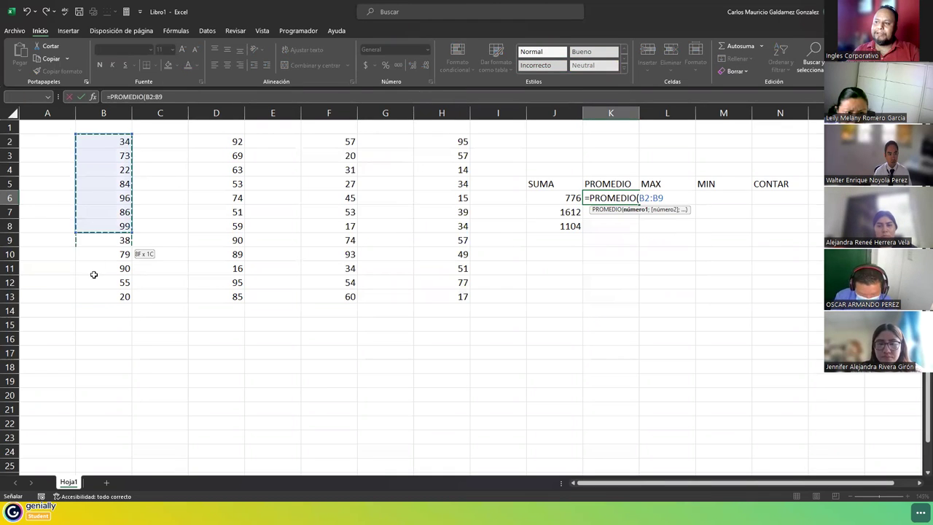
drag(103, 143, 120, 297)
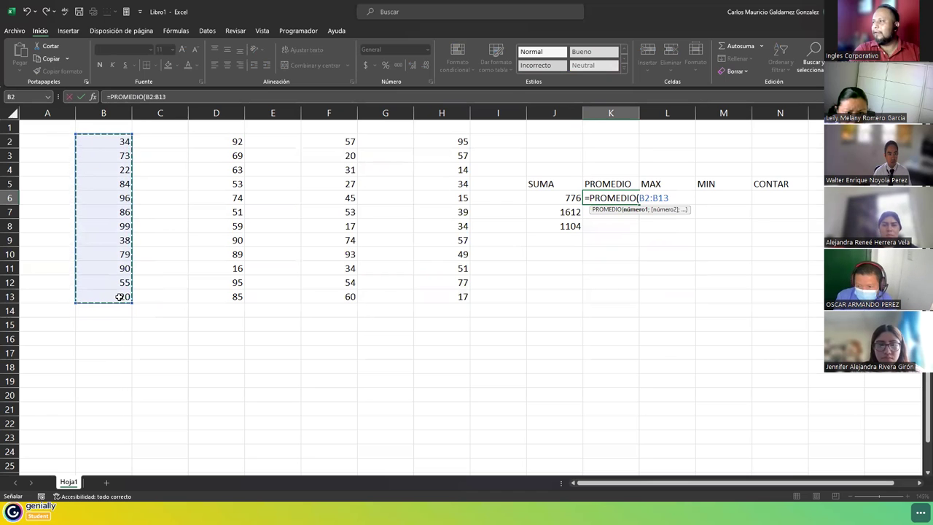
text())
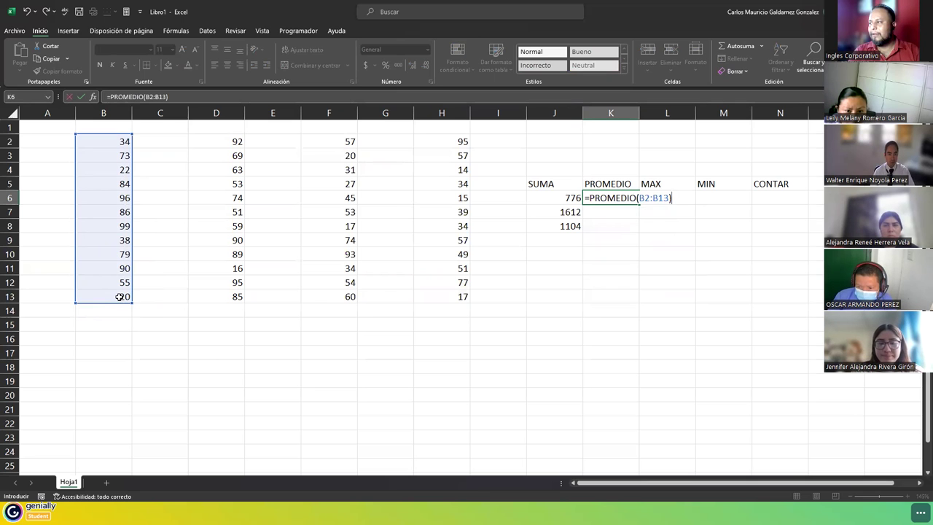
key(Return)
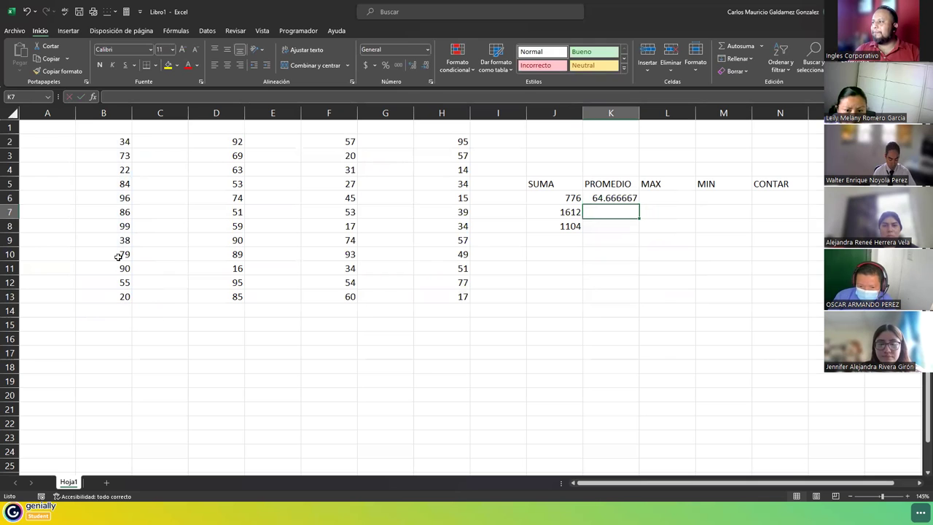
- Decrease K6's decimal places until the average shows 65, then verify it against B2:B13
click(599, 194)
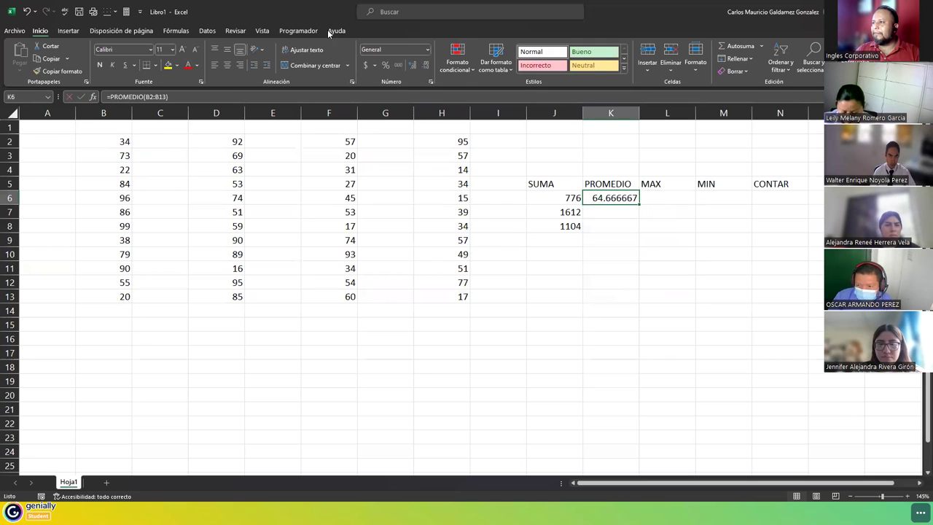
click(426, 67)
click(426, 67)
click(426, 67)
click(426, 66)
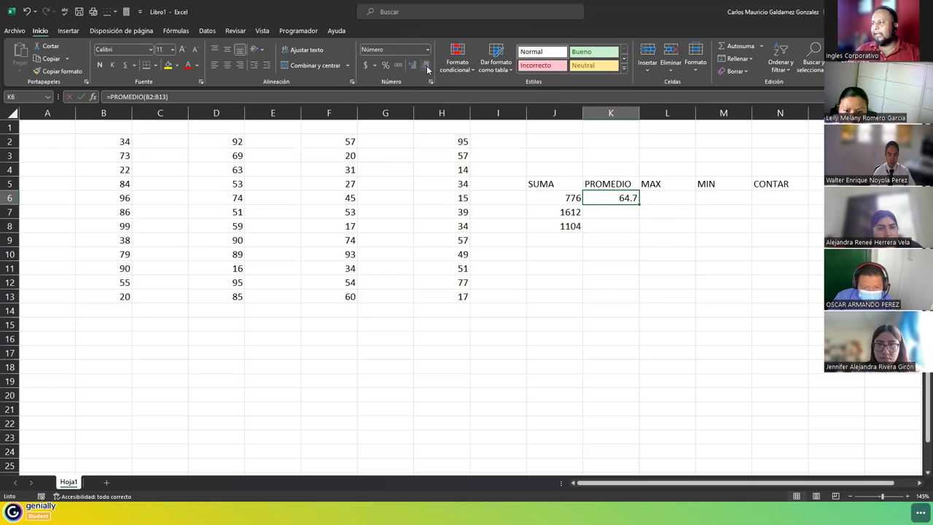
click(412, 66)
click(425, 67)
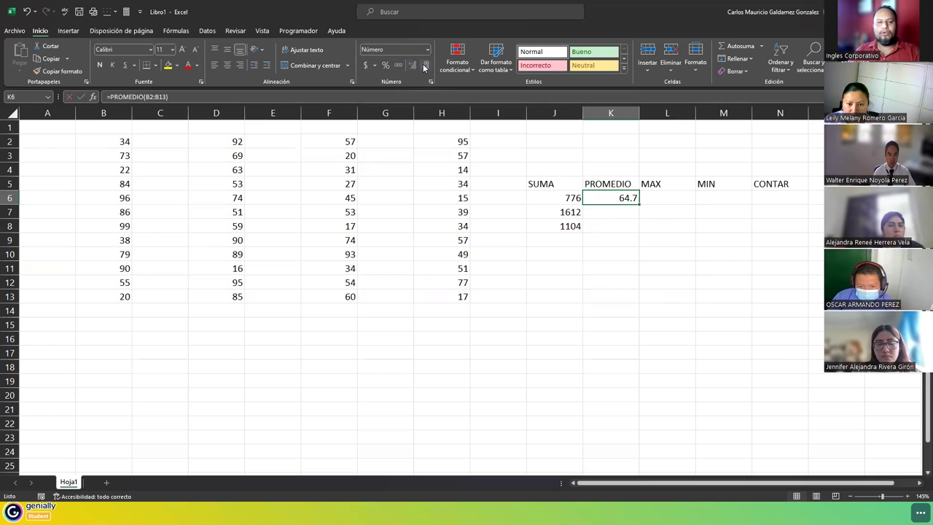
click(424, 67)
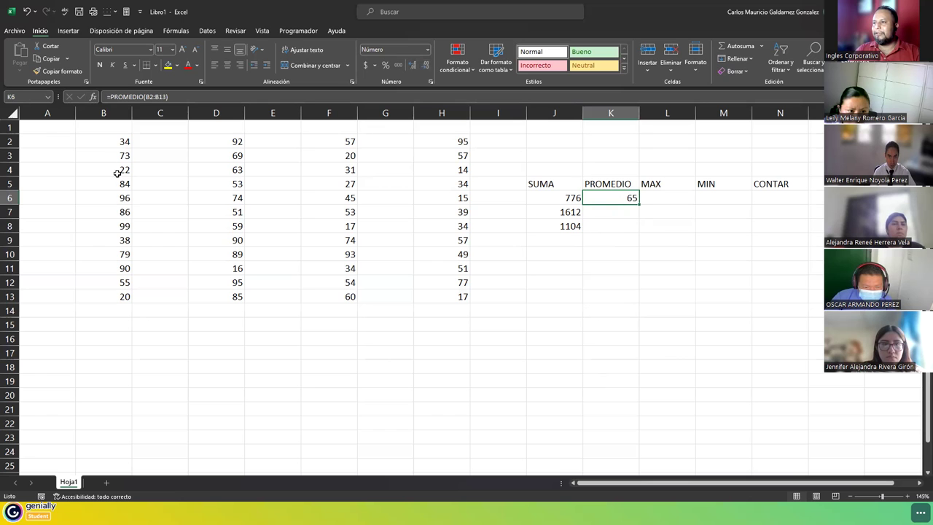
drag(117, 140, 125, 296)
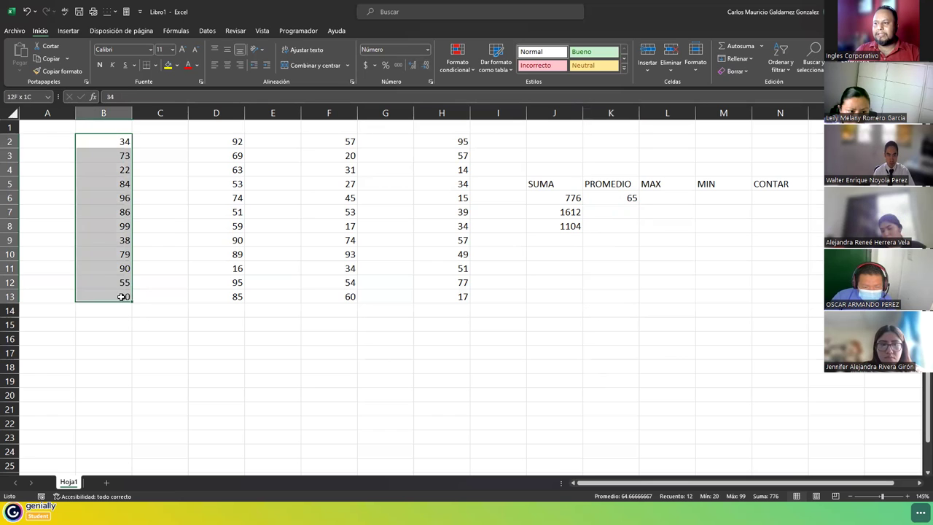
click(618, 200)
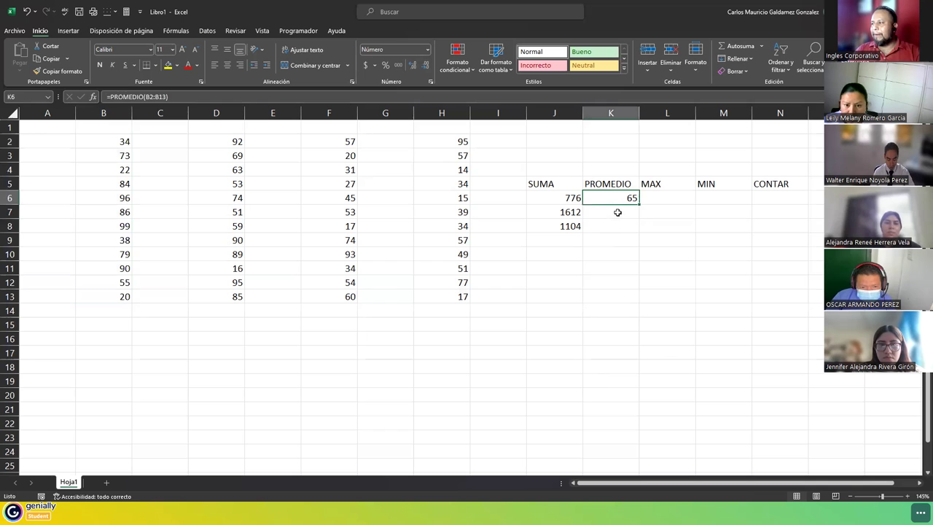
click(608, 214)
- Start =PROMEDIO in K7 with B2:B13 and D2:D13 as arguments
text(=)
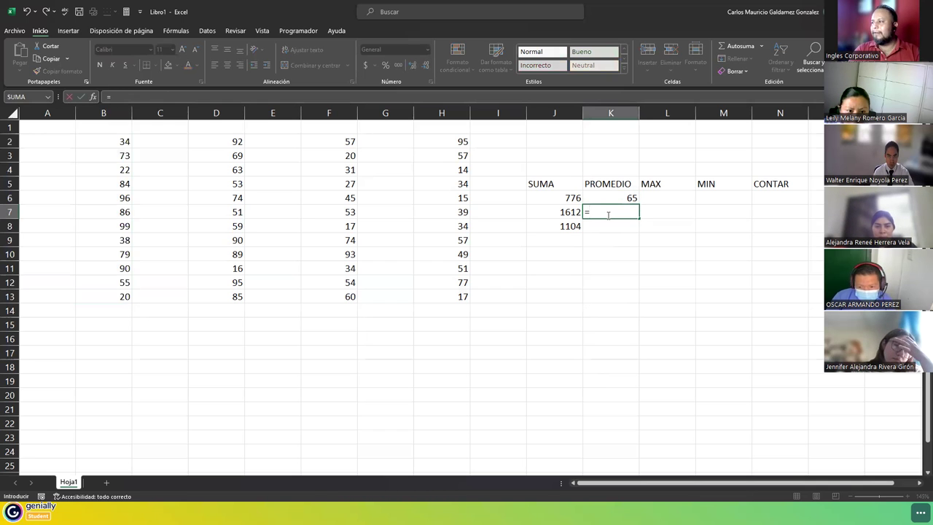
text(promed)
key(Tab)
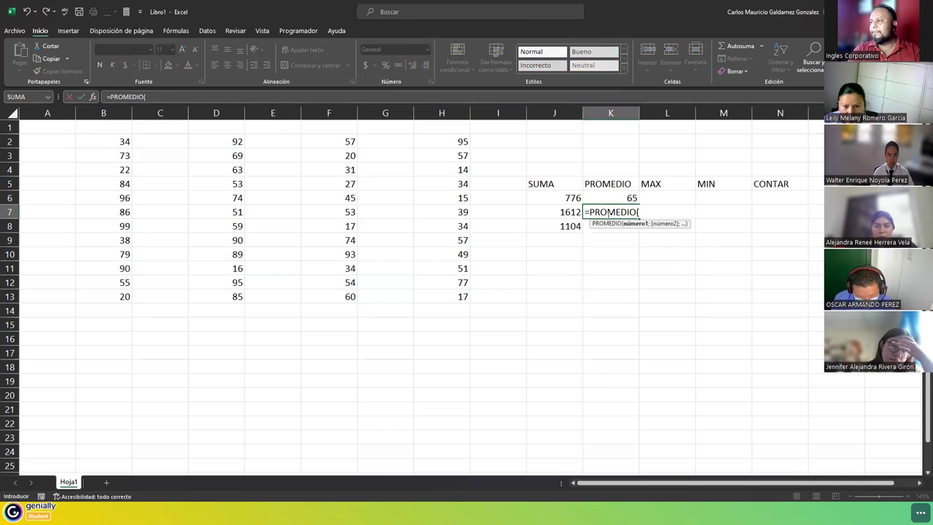
click(109, 144)
drag(99, 189, 104, 301)
text(;)
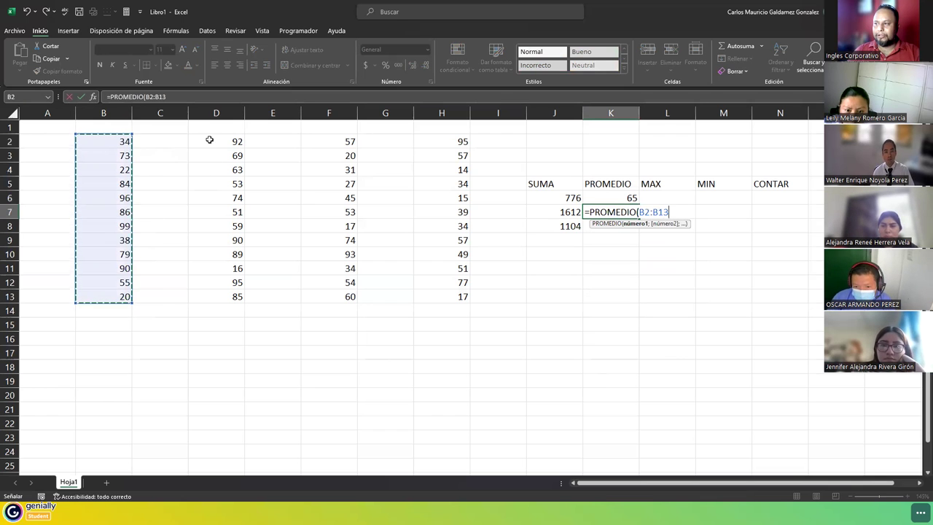
click(207, 150)
drag(208, 150, 214, 293)
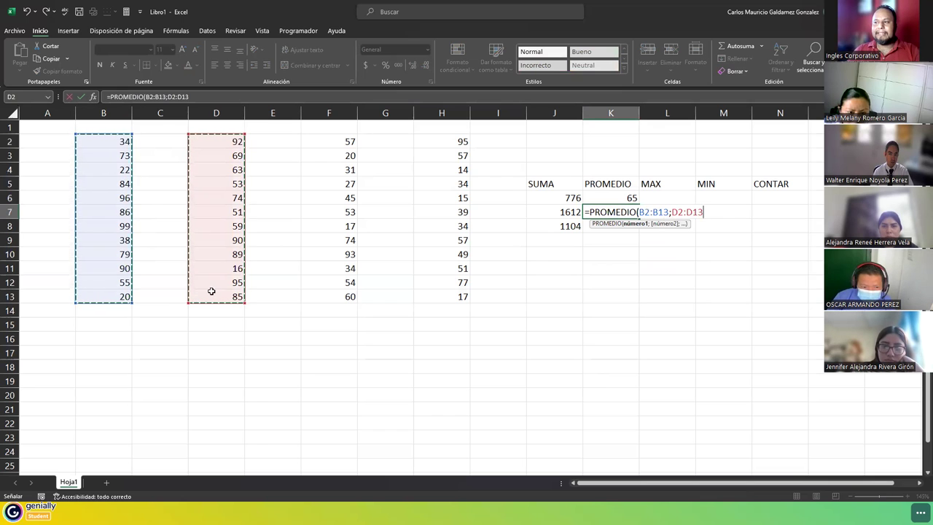
- Redo the arguments as B2:B13;D2:D13 and commit the K7 formula
key(BackSpace)
key(BackSpace)
key(BackSpace)
drag(94, 141, 91, 291)
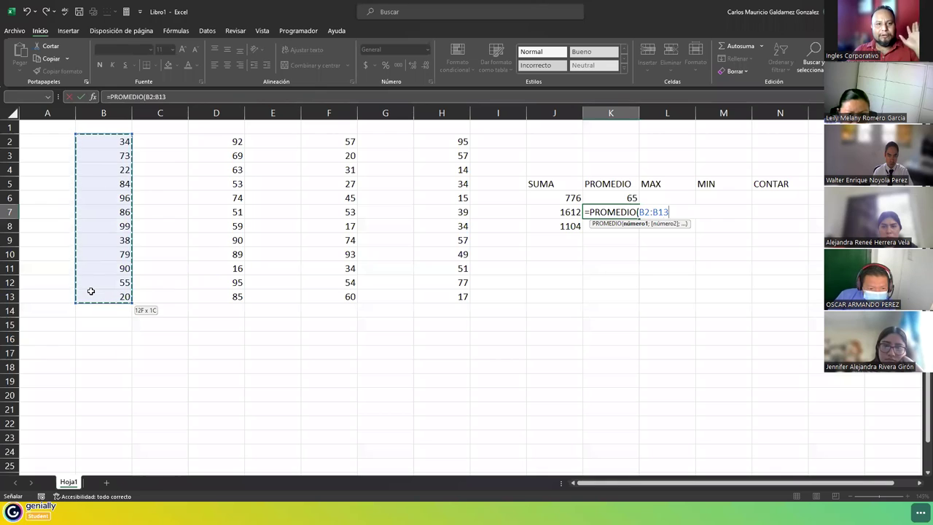
drag(91, 291, 92, 291)
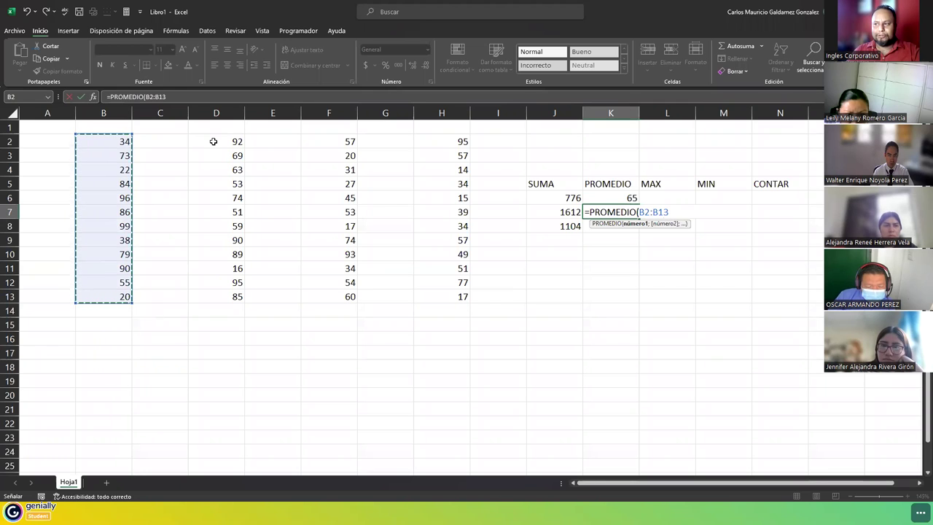
text(;)
drag(214, 142, 218, 295)
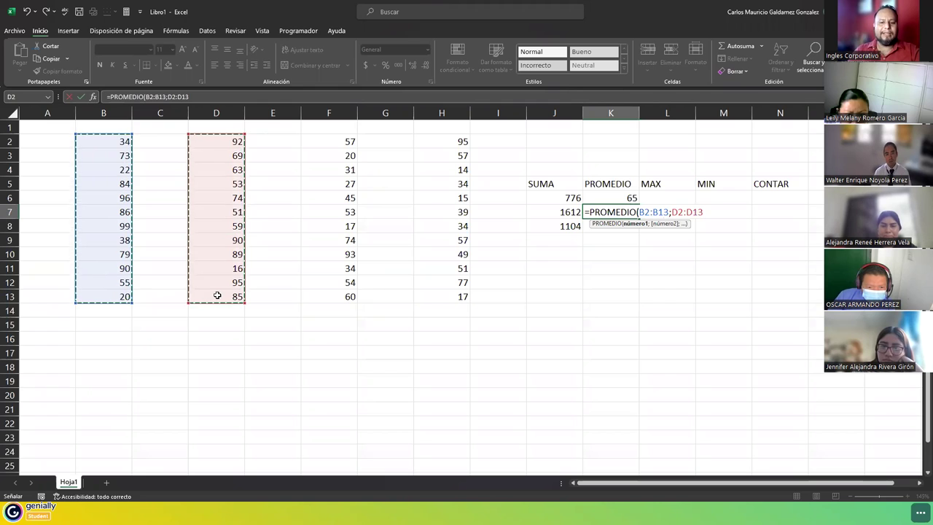
text())
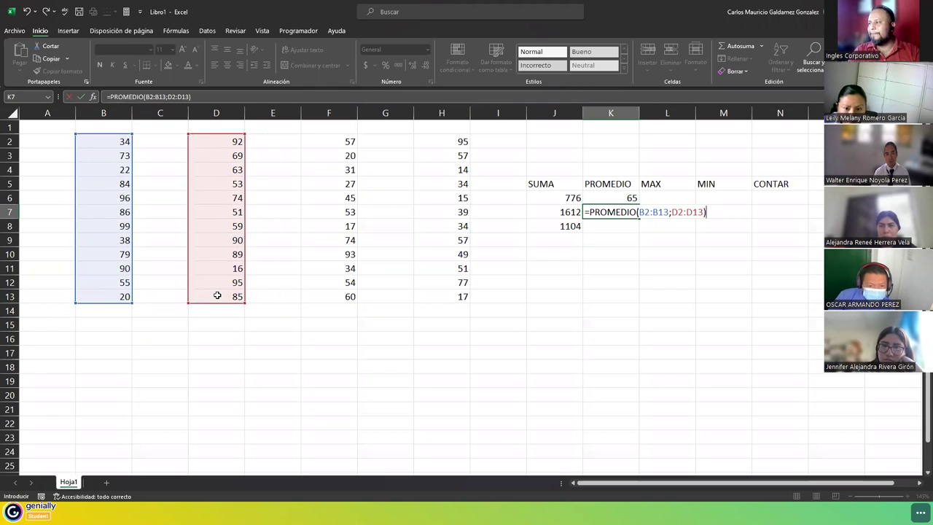
key(Return)
- Reduce K7's decimals until it shows 67, then select B2:D13 to check the totals
key(Up)
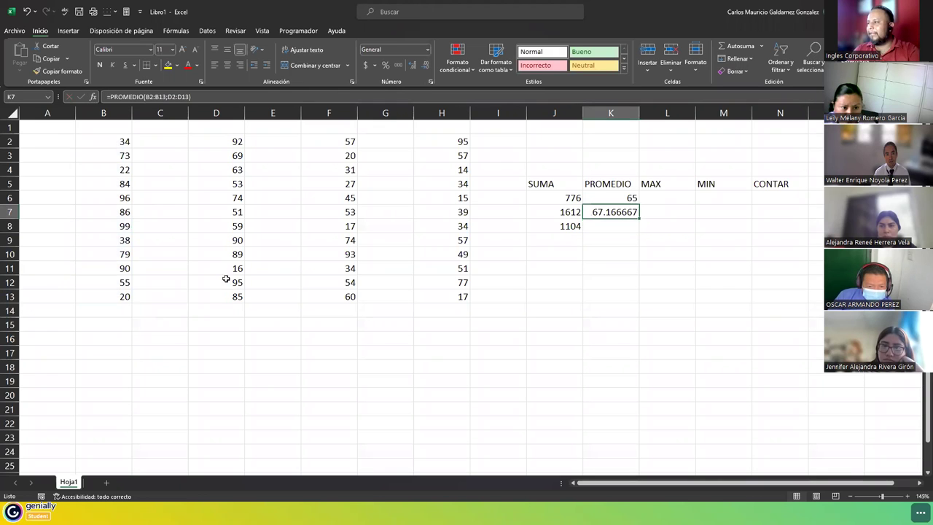
click(427, 66)
click(428, 67)
click(427, 66)
click(427, 66)
click(427, 66)
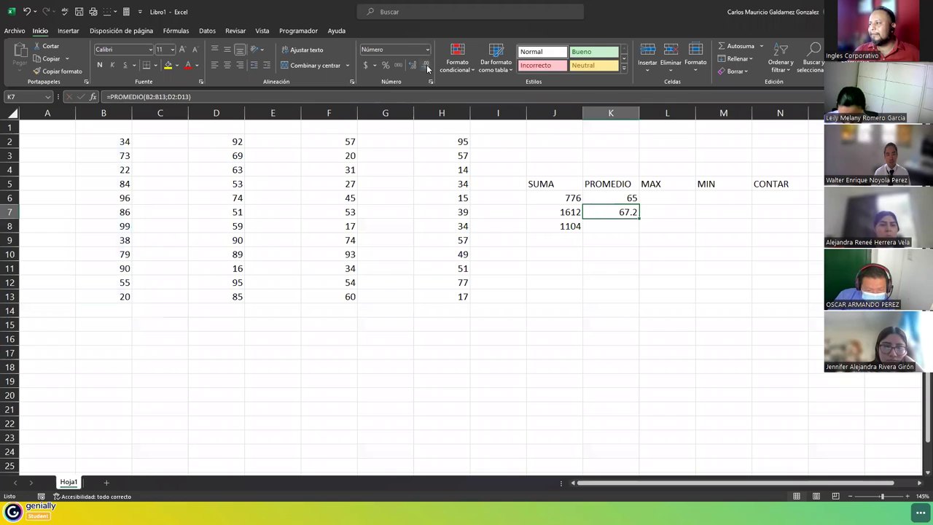
click(427, 66)
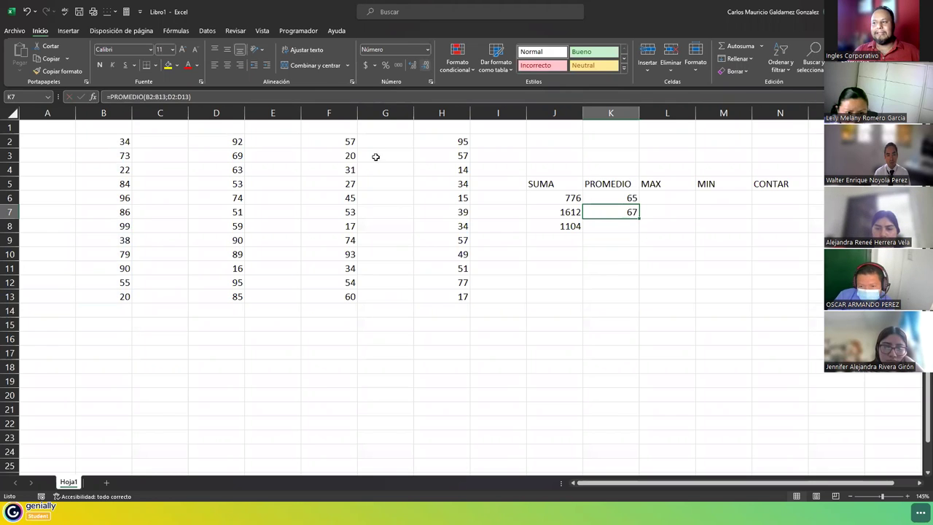
drag(109, 141, 212, 297)
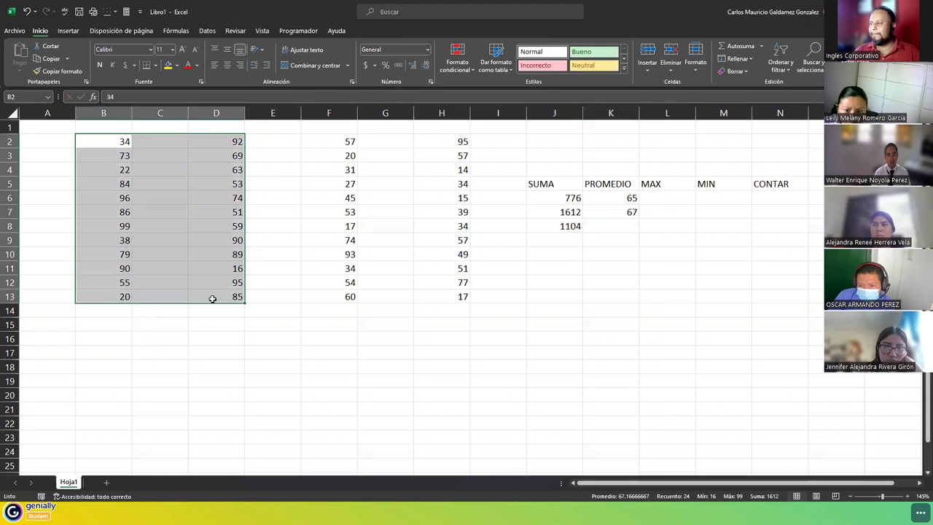
- In K8, cancel the typed PROMEDIO formula and use the Insert Function picker instead
click(613, 224)
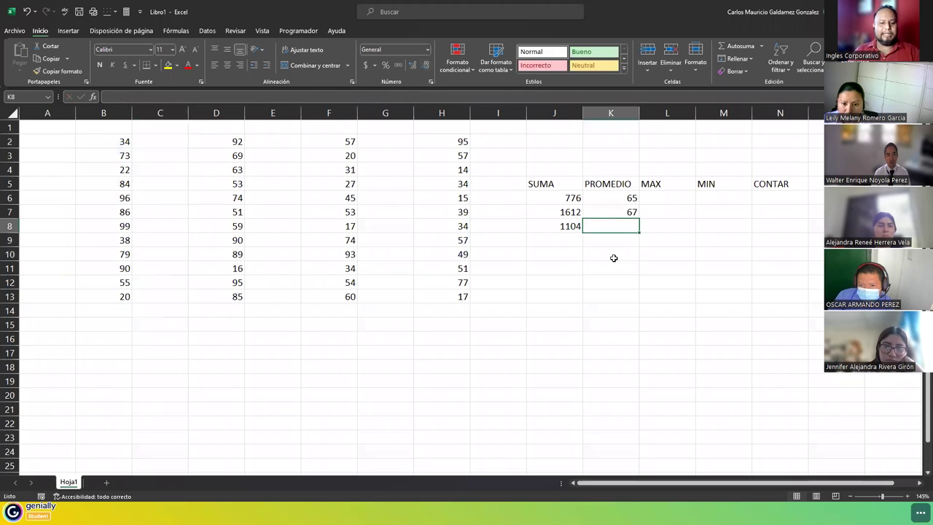
text(=promedi)
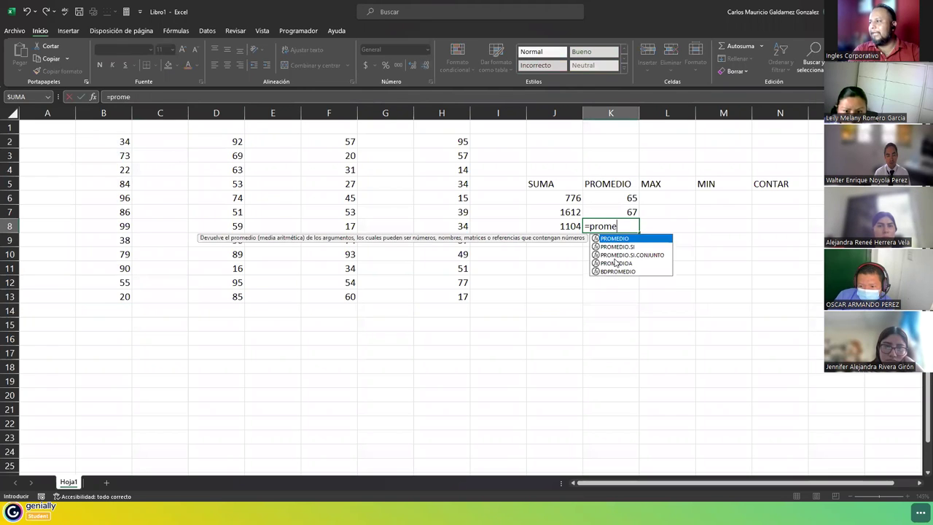
key(Tab)
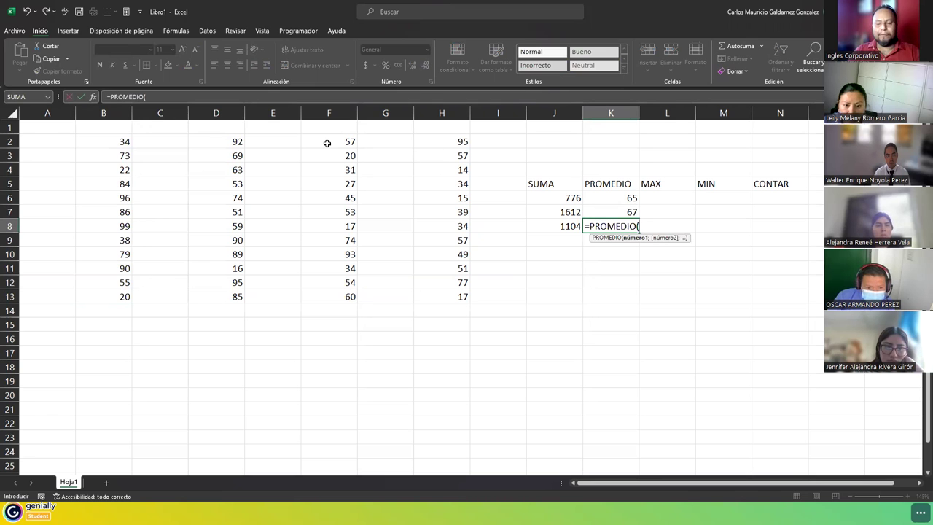
key(Escape)
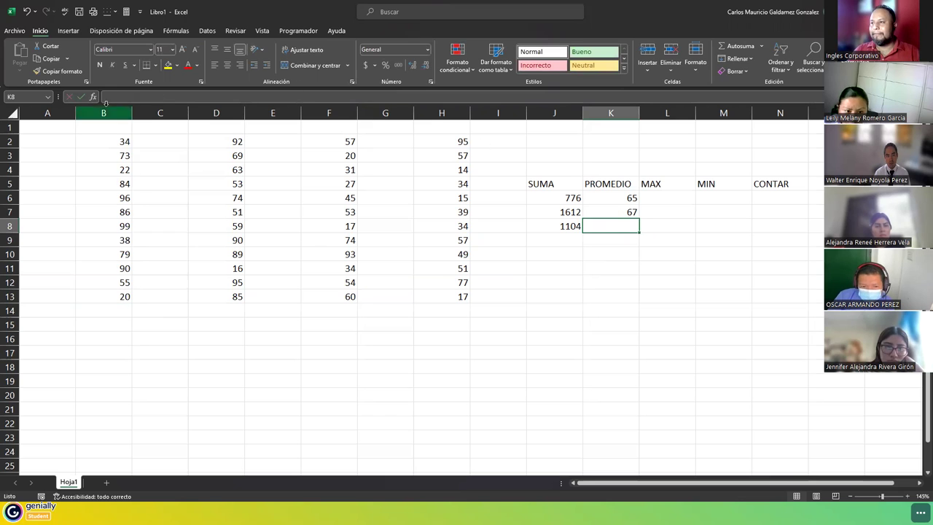
click(94, 98)
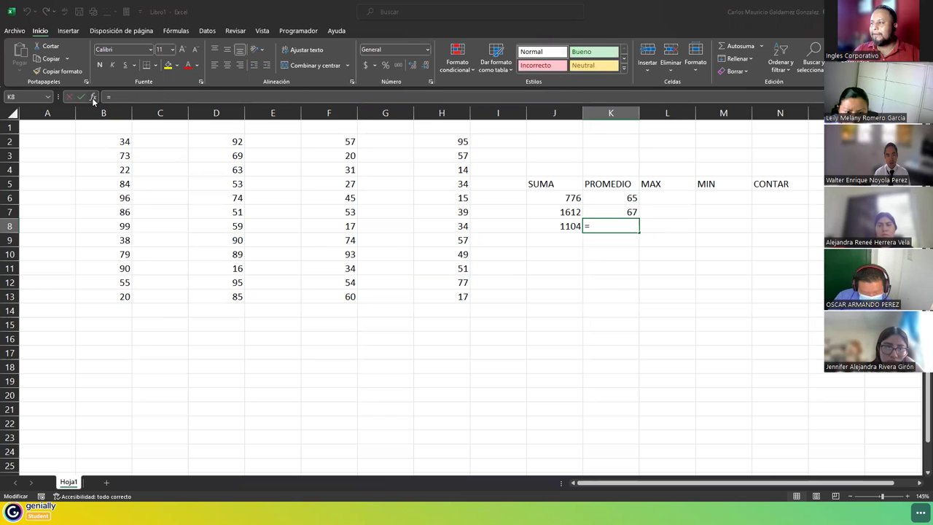
- Set K8 to =PROMEDIO(F2:F13;H2:H13) via Function Arguments, showing 46
click(595, 347)
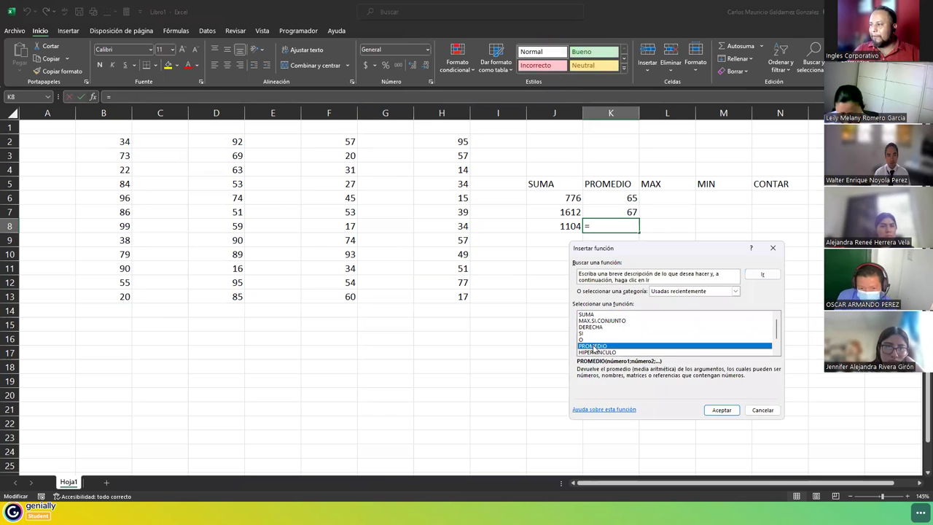
click(721, 410)
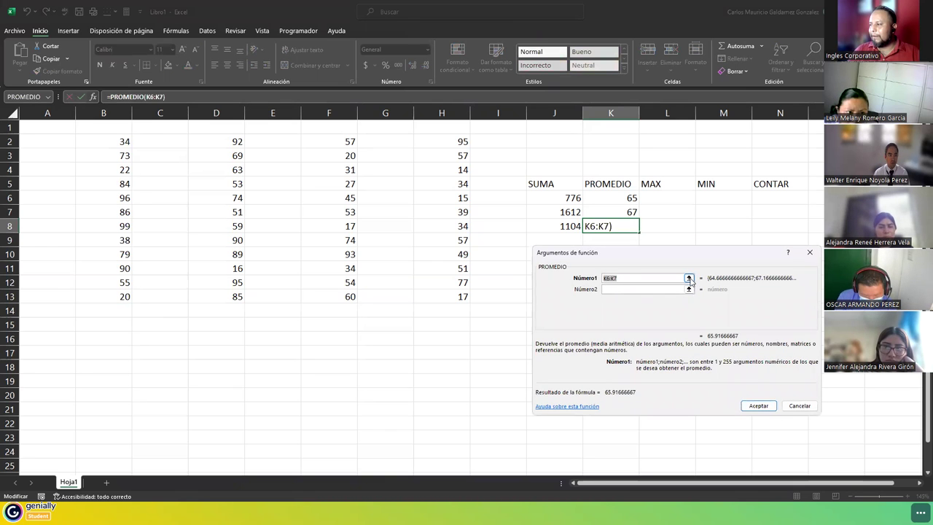
key(BackSpace)
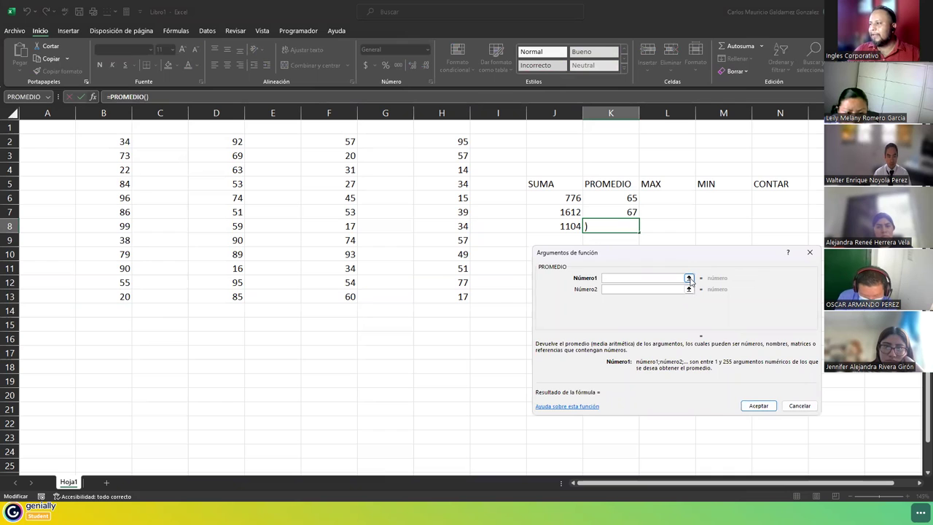
click(689, 278)
drag(337, 143, 349, 297)
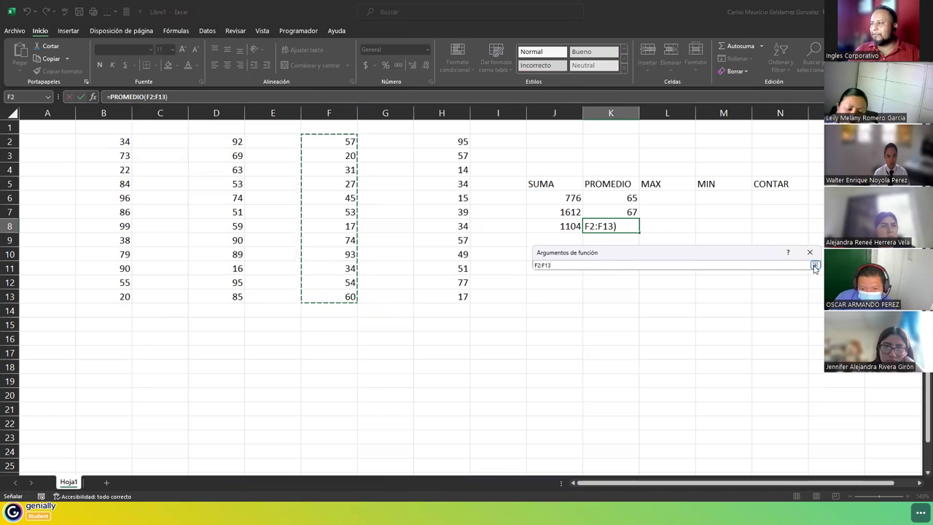
click(815, 266)
click(625, 289)
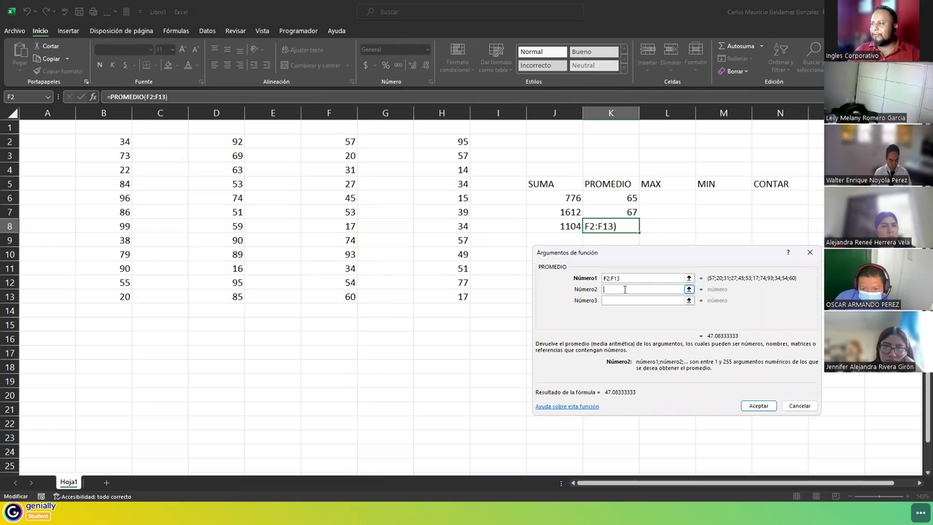
click(689, 290)
drag(437, 140, 445, 296)
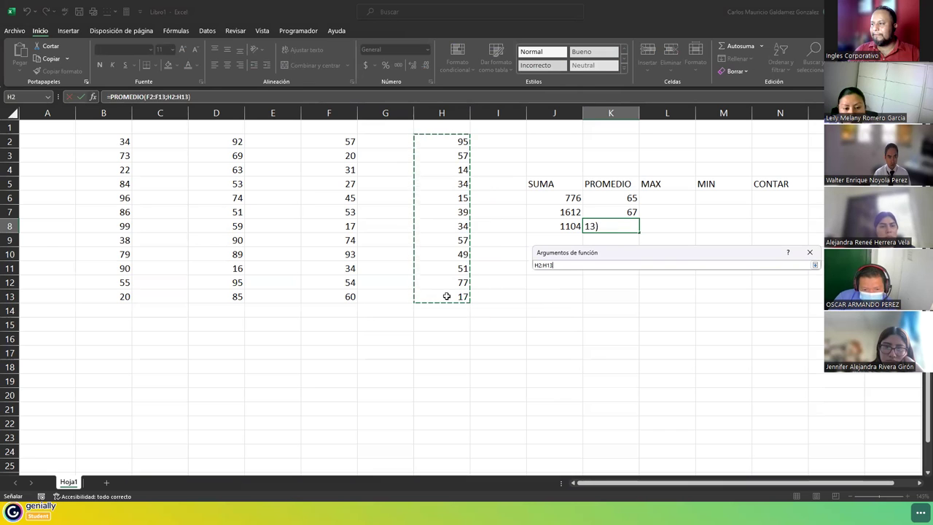
click(815, 265)
click(757, 406)
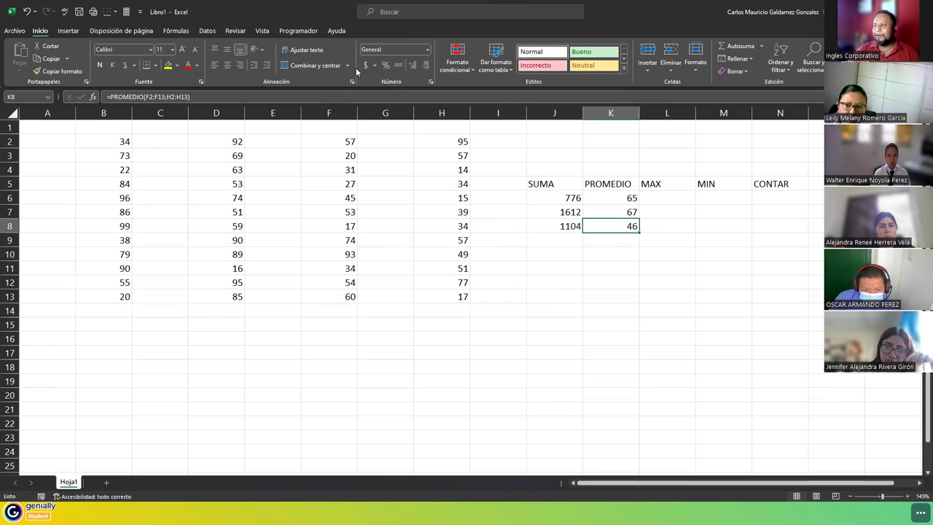
click(412, 66)
click(413, 65)
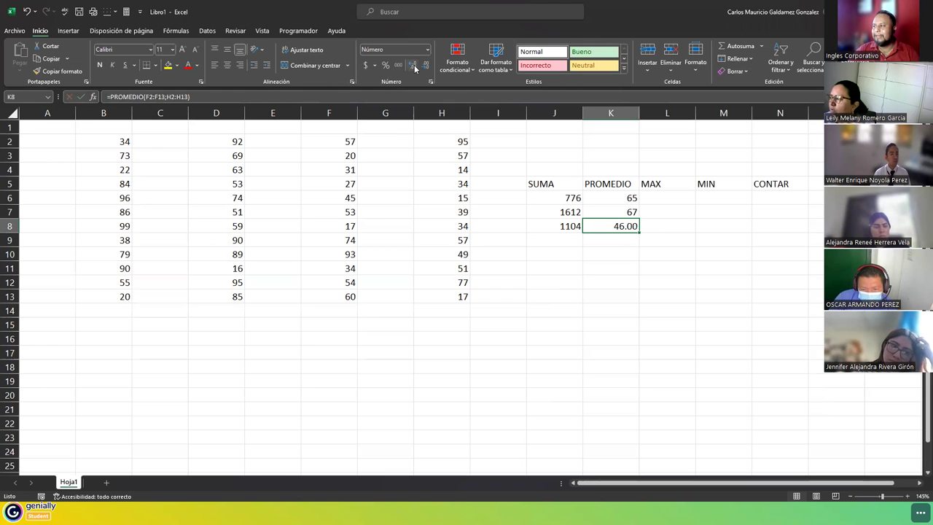
click(414, 67)
click(423, 68)
click(424, 68)
click(424, 68)
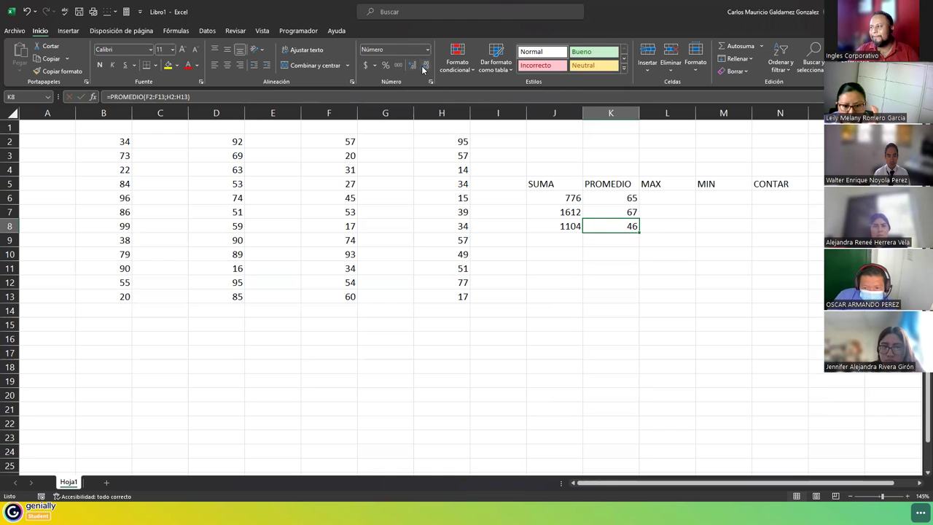
drag(326, 142, 443, 297)
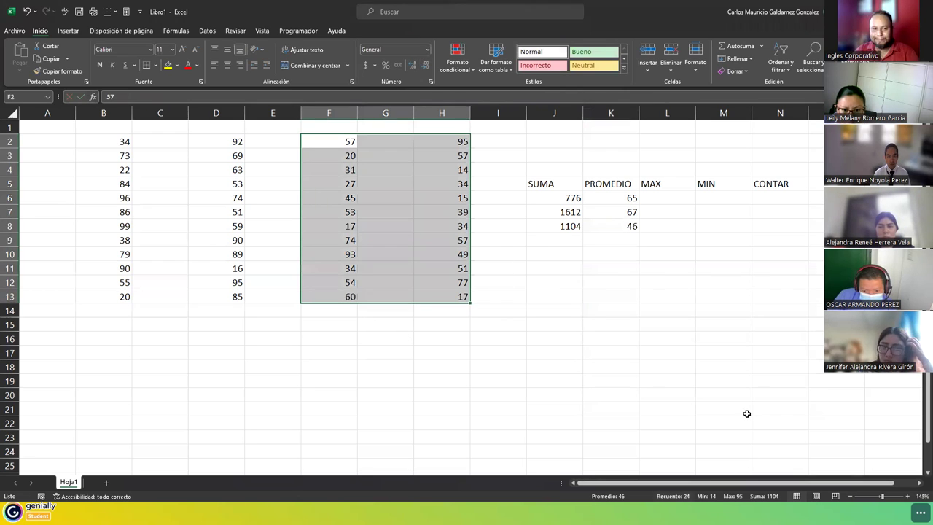
click(632, 226)
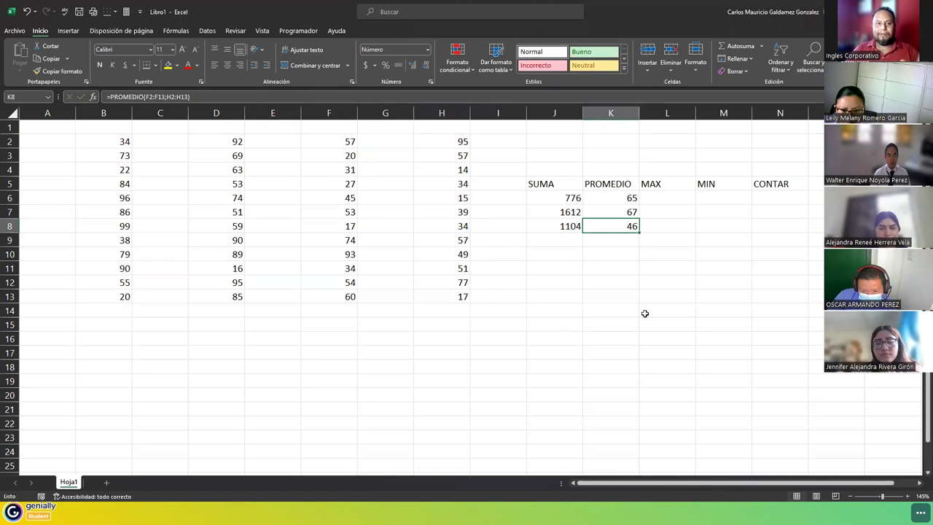
drag(659, 198, 760, 223)
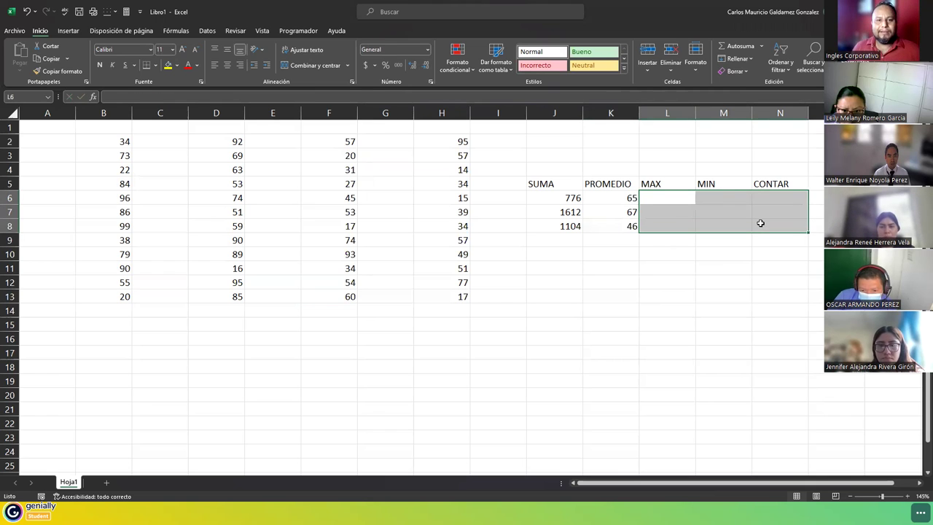
- Rename the Hoja1 sheet tab to 'Ejercicio 01'
click(655, 201)
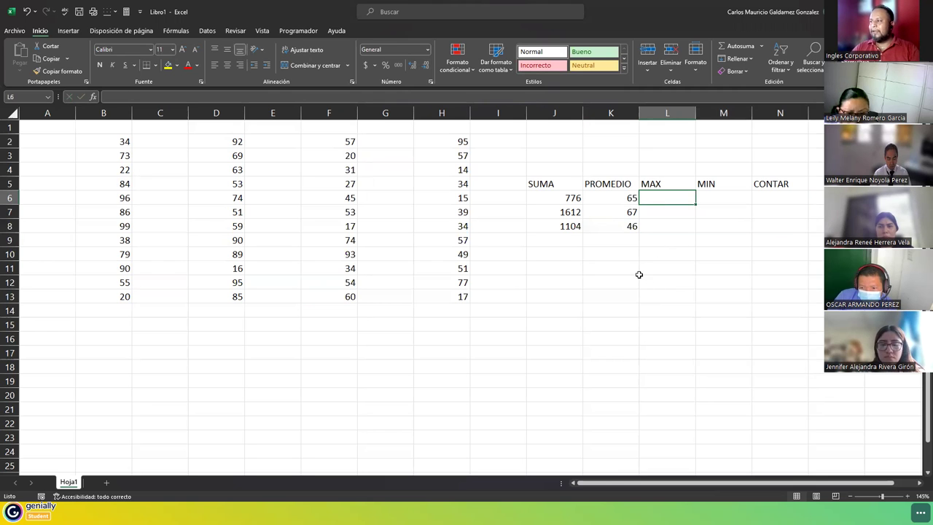
double_click(68, 482)
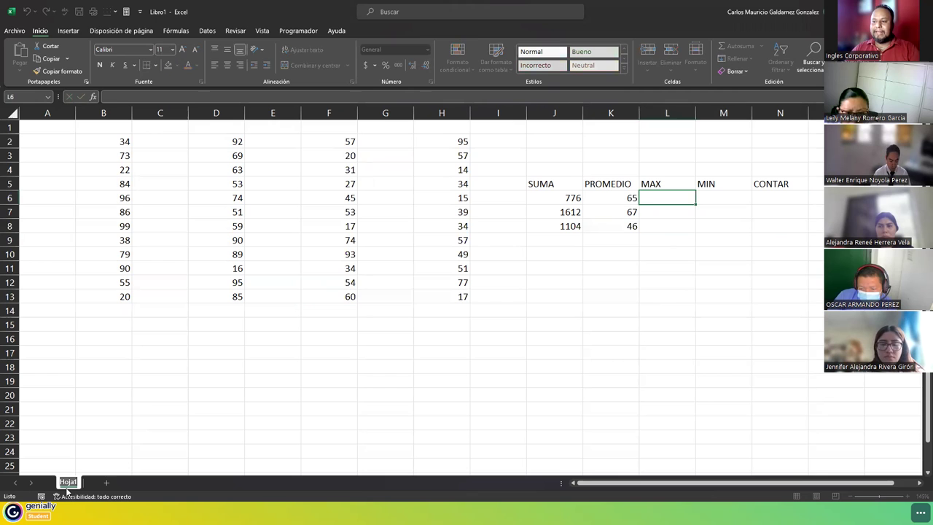
text(Ejercicio 01)
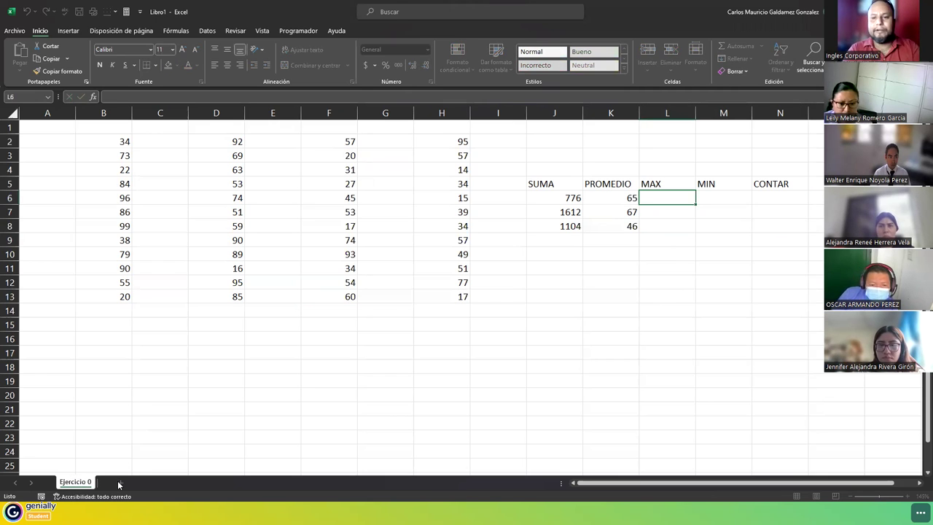
key(Return)
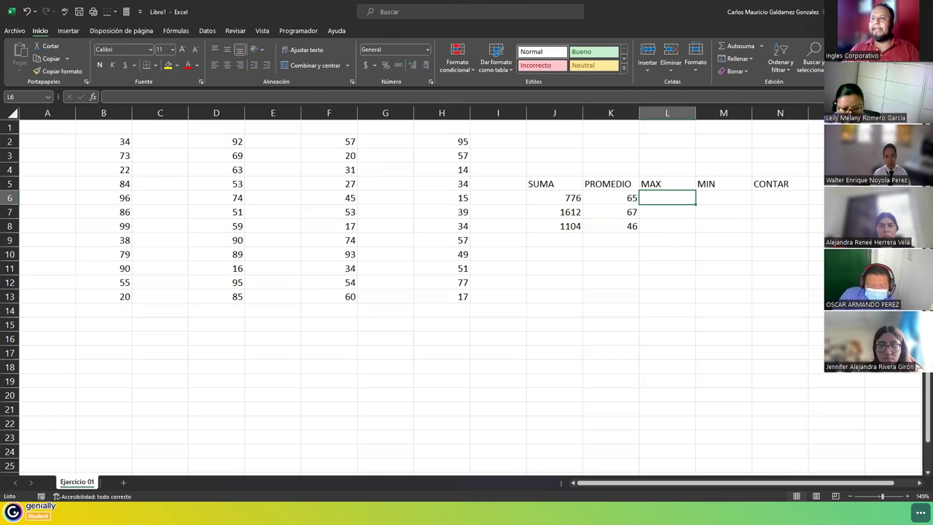
click(16, 33)
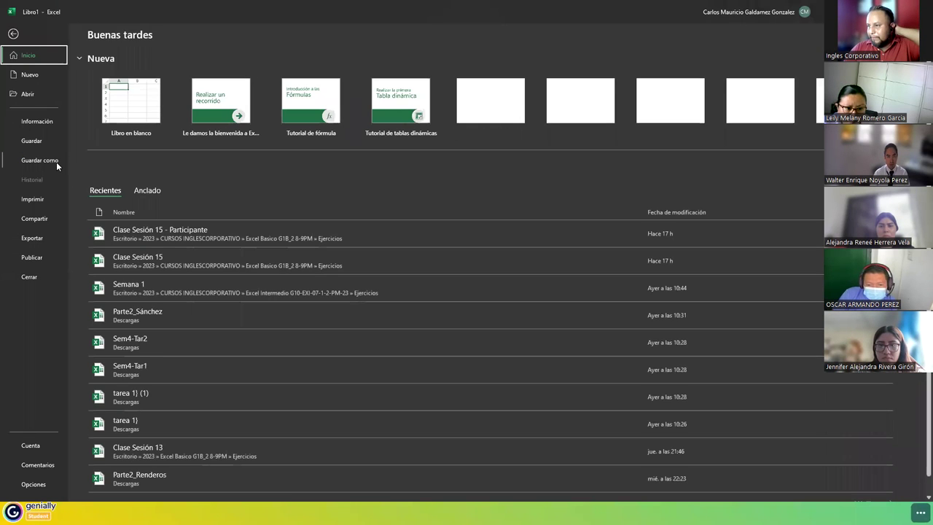
- Save the workbook as Semana1_V1 in the intermediate Excel course's Ejercicios folder
click(56, 162)
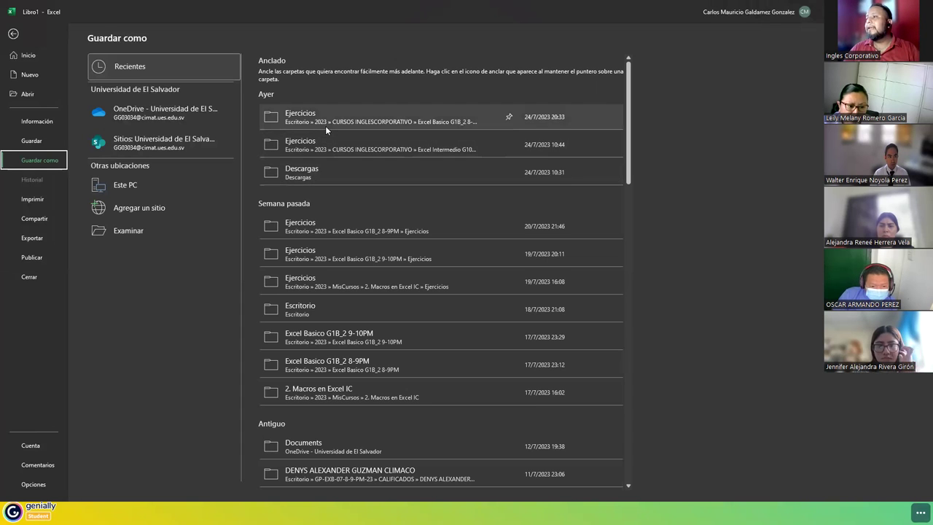
click(438, 274)
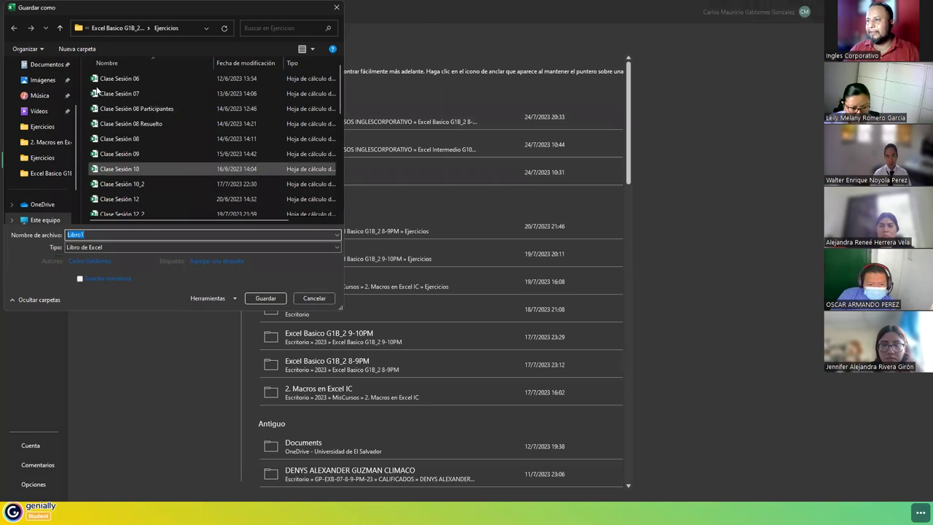
click(60, 29)
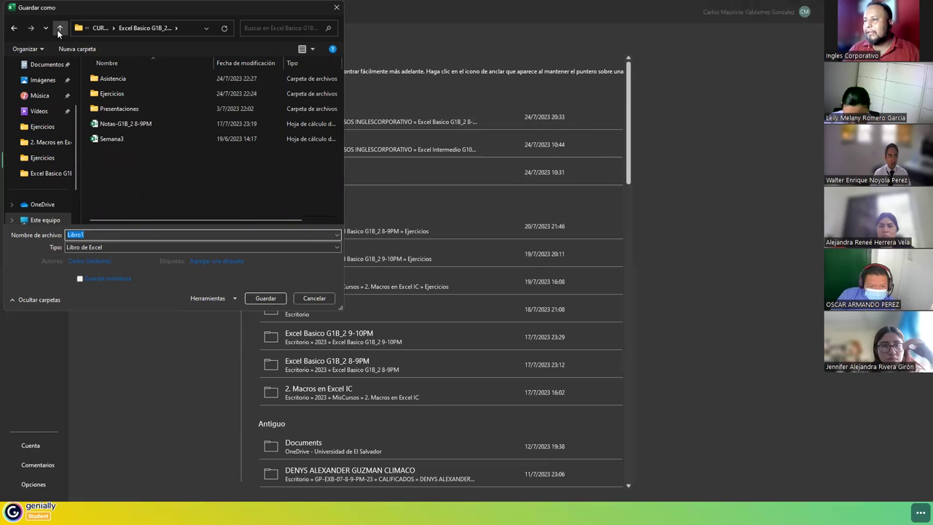
click(60, 29)
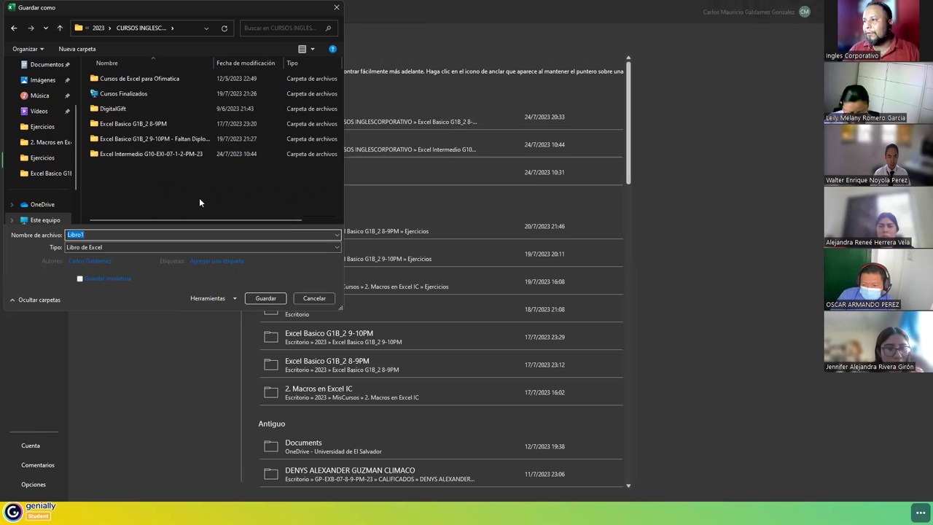
double_click(117, 155)
double_click(115, 94)
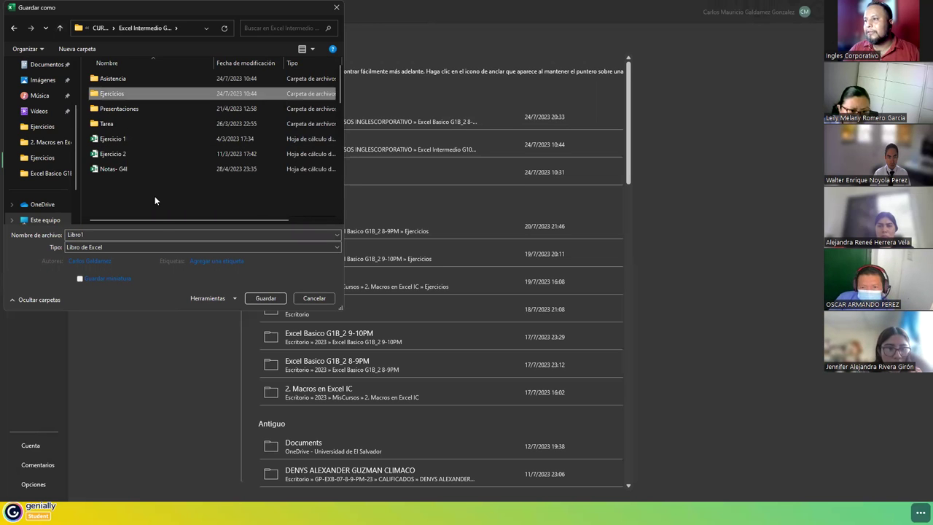
double_click(140, 235)
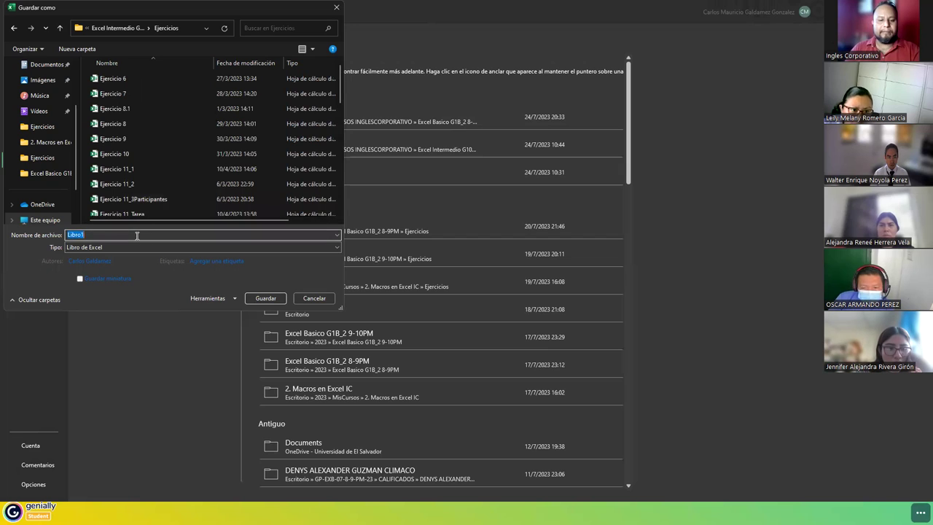
text(Semana1_V1)
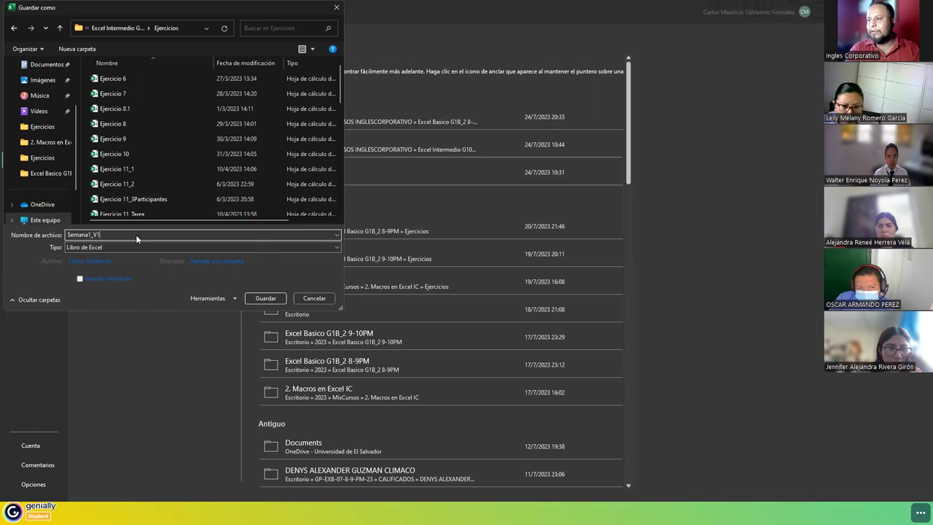
key(Return)
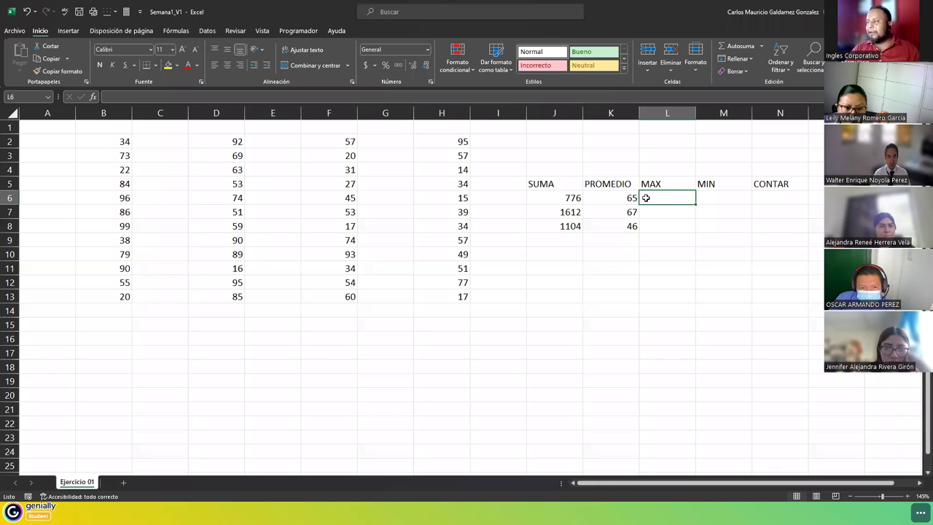
drag(117, 142, 107, 296)
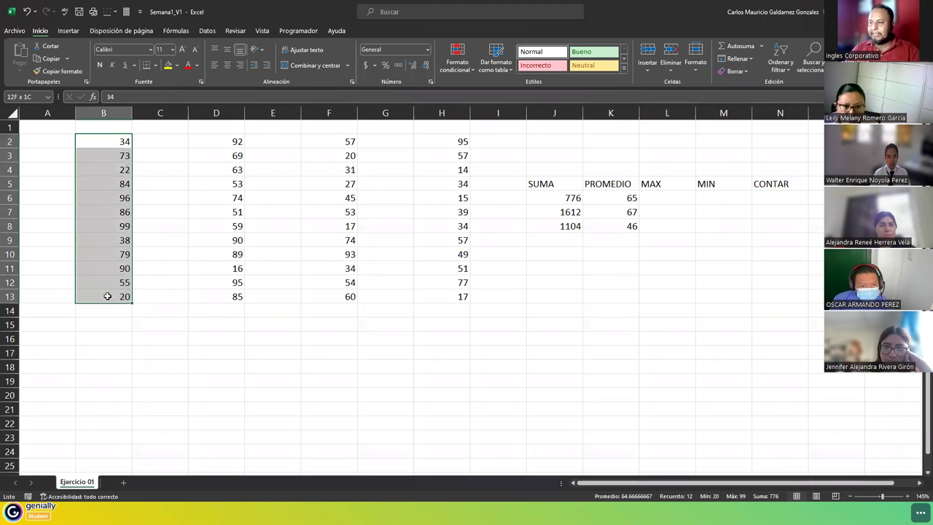
click(658, 212)
drag(116, 140, 239, 299)
click(667, 224)
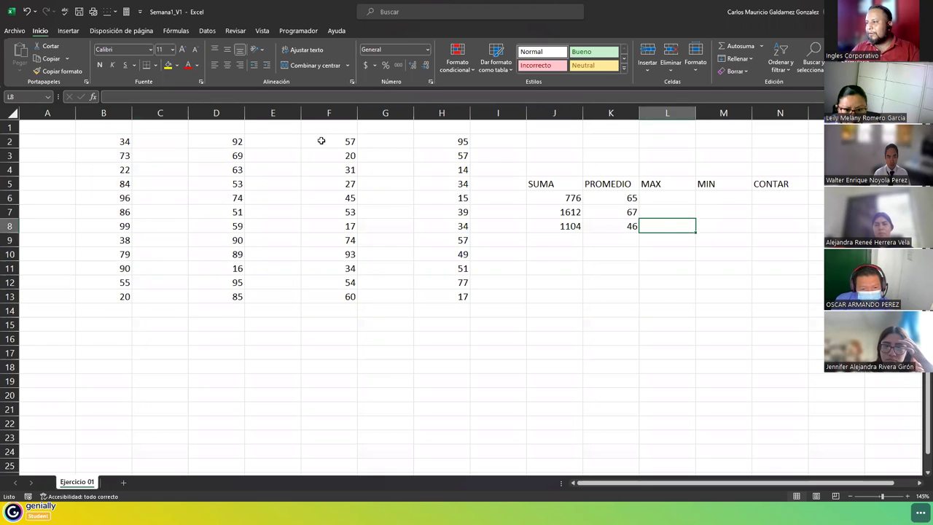
drag(320, 141, 449, 299)
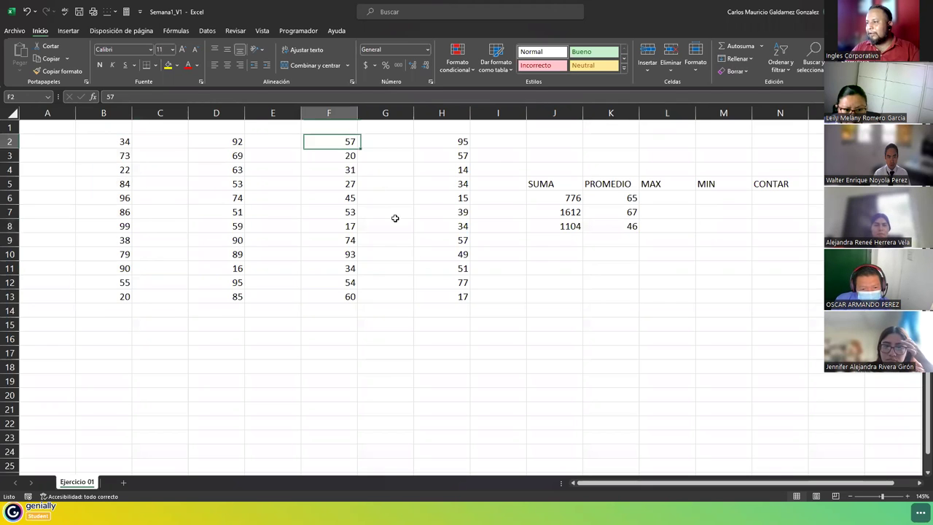
click(705, 195)
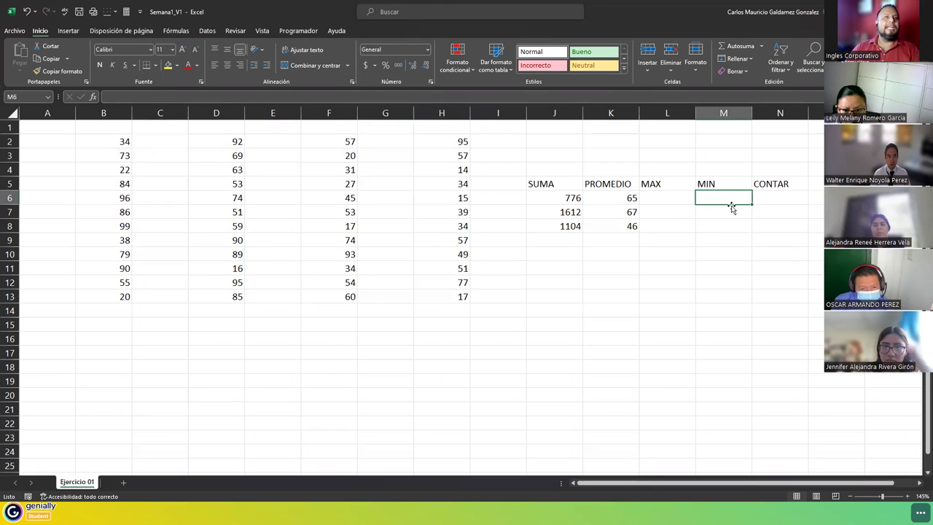
click(785, 197)
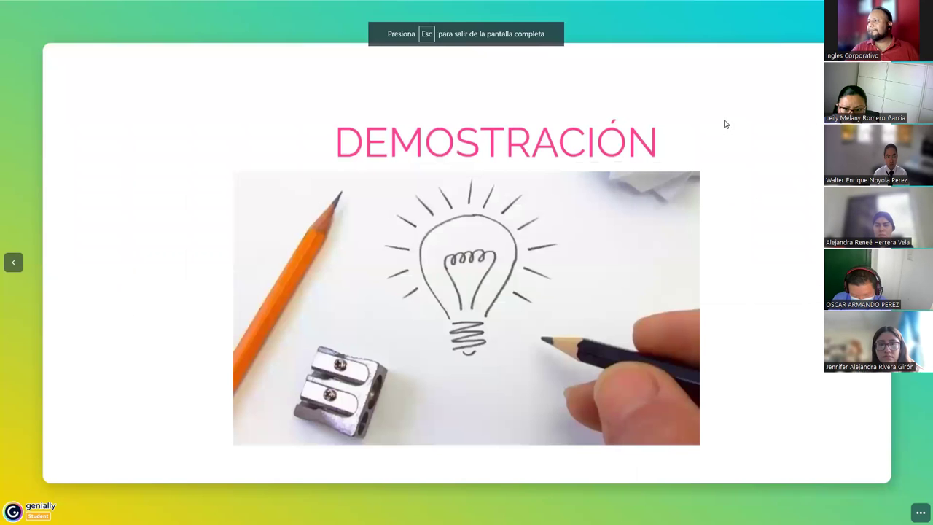
- Advance the Genially slides through 'Fin de la practica' to the Preguntas slide
key(Right)
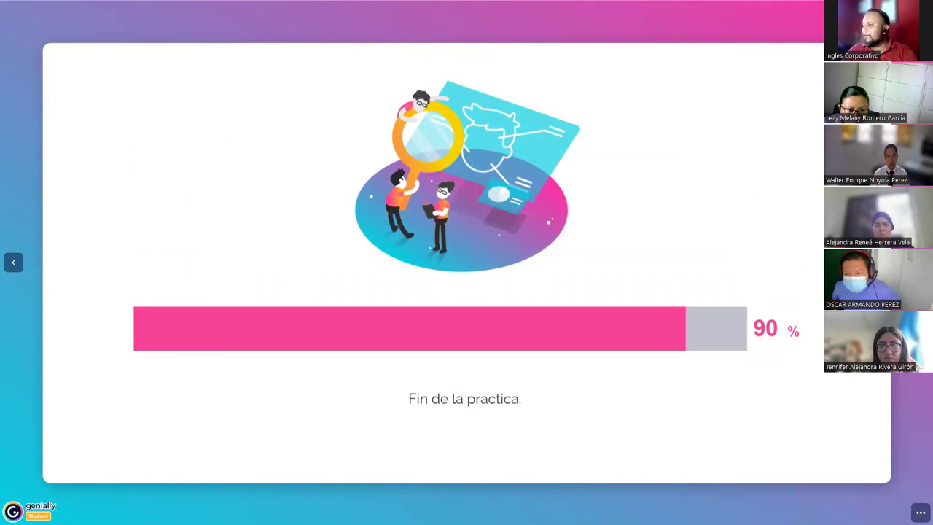
key(Right)
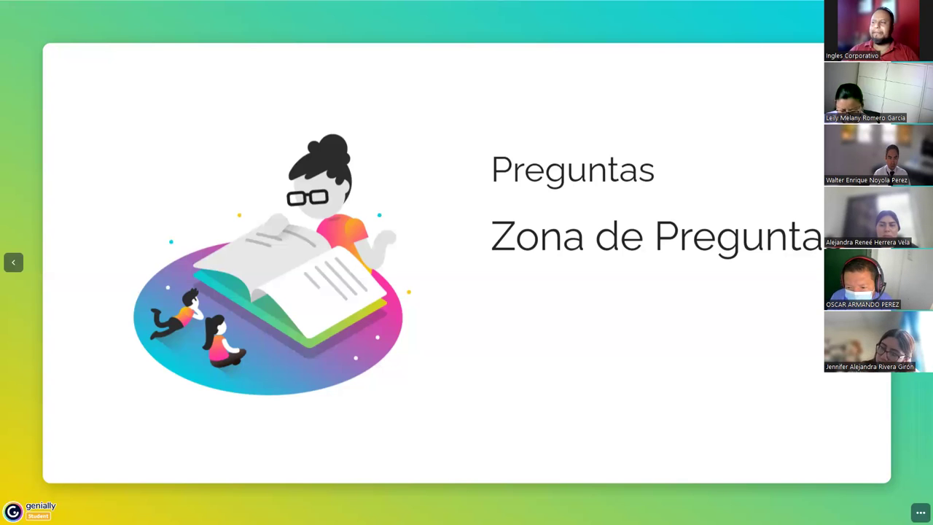
- Back in Excel, add decimal places to the K7 average to reveal 67.16667
key(alt+Tab)
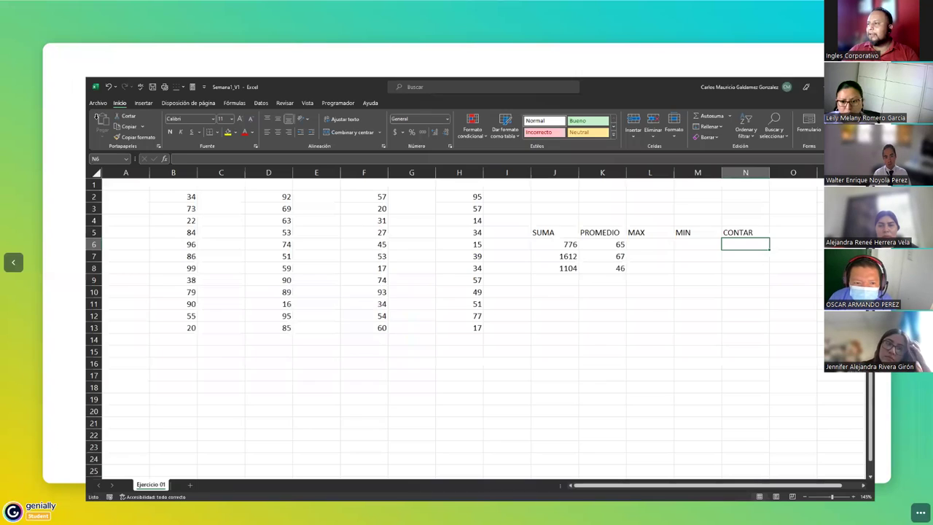
click(615, 225)
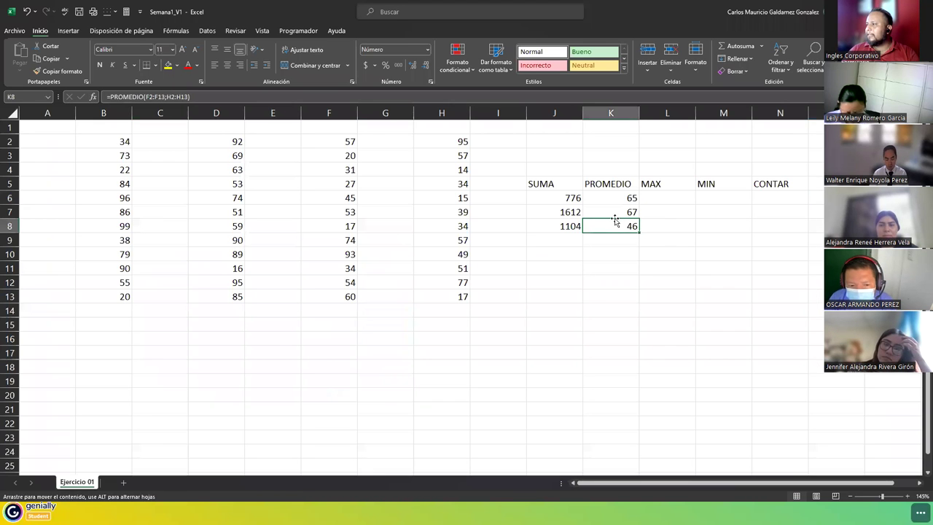
click(610, 213)
click(414, 65)
click(413, 65)
click(414, 65)
click(413, 66)
click(413, 66)
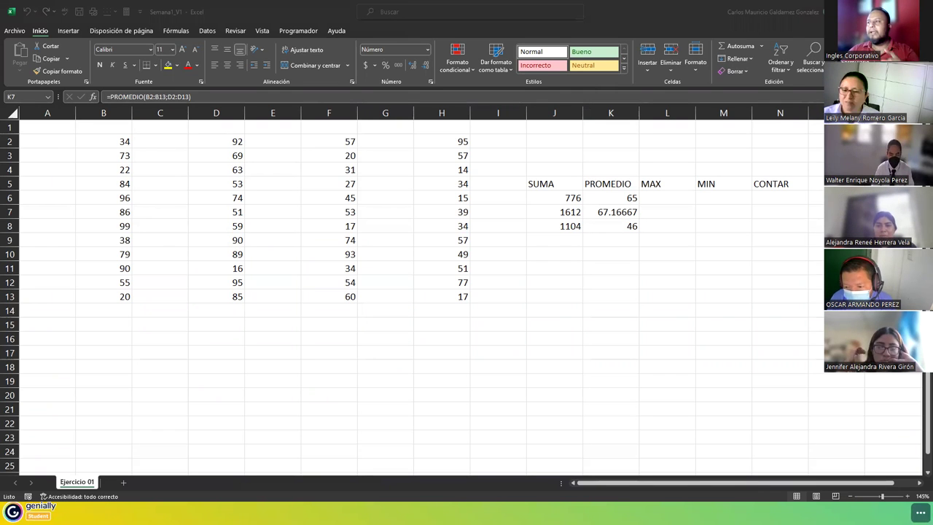
- Reduce K7's decimal places until the average displays as the whole number 67
click(593, 216)
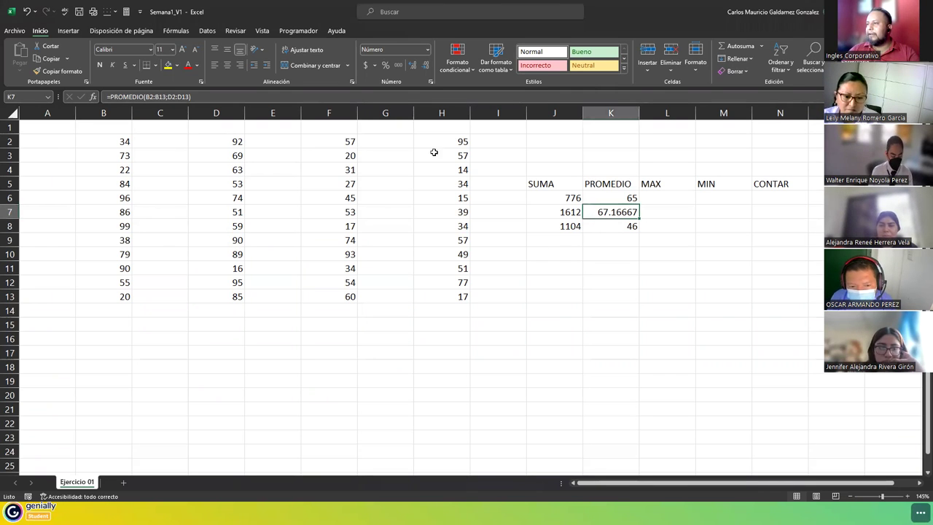
click(427, 68)
click(427, 68)
click(428, 68)
click(427, 68)
click(427, 68)
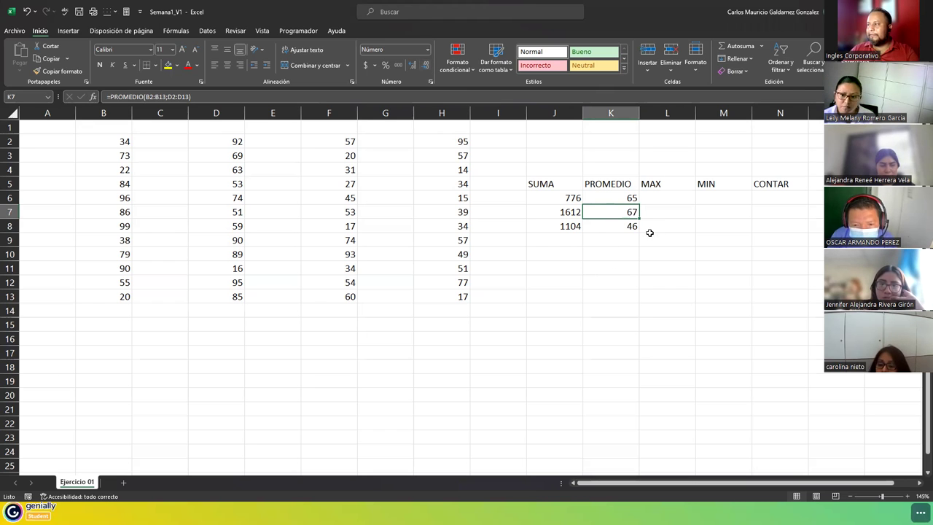
click(554, 250)
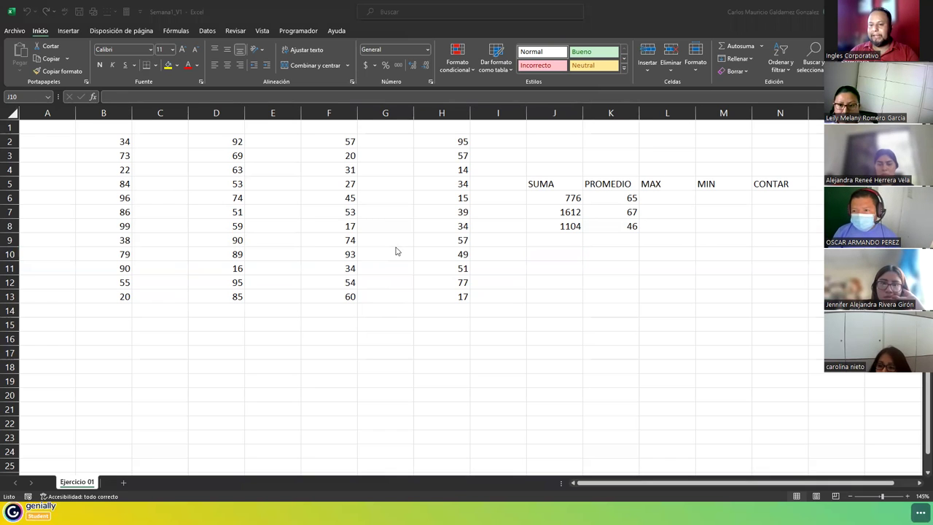
click(222, 298)
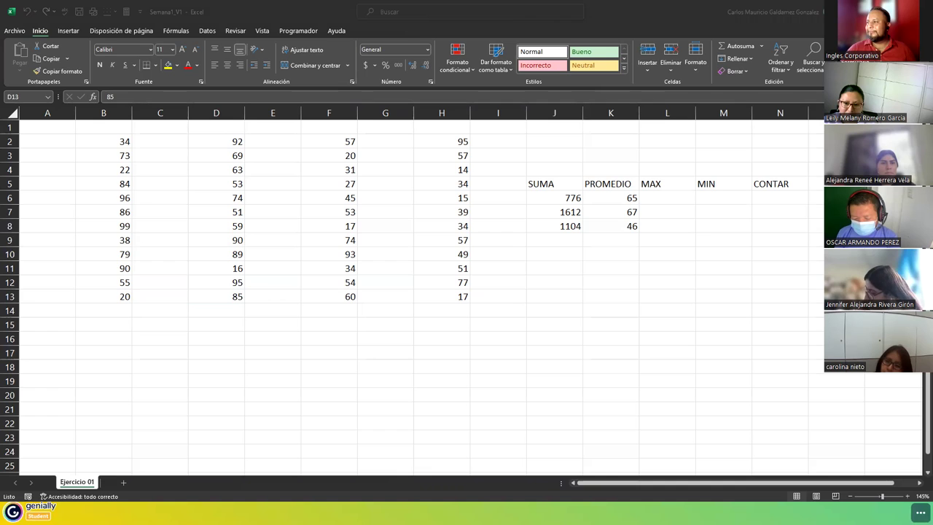
- Switch from Excel to the full-screen Genially 'Preguntas – Zona de Preguntas' slide
key(alt+Tab)
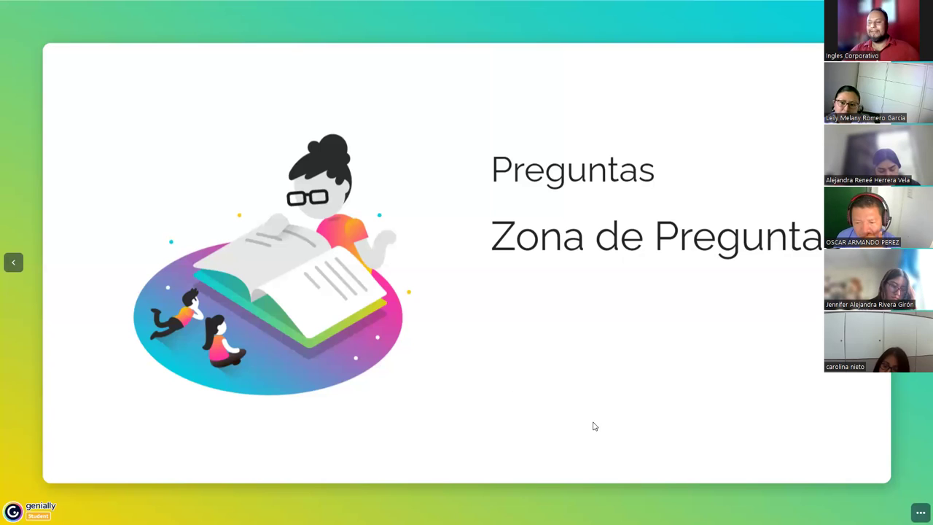
- Advance through the 95% and thank-you slides to the final 100% 'Terminamos' slide
key(Right)
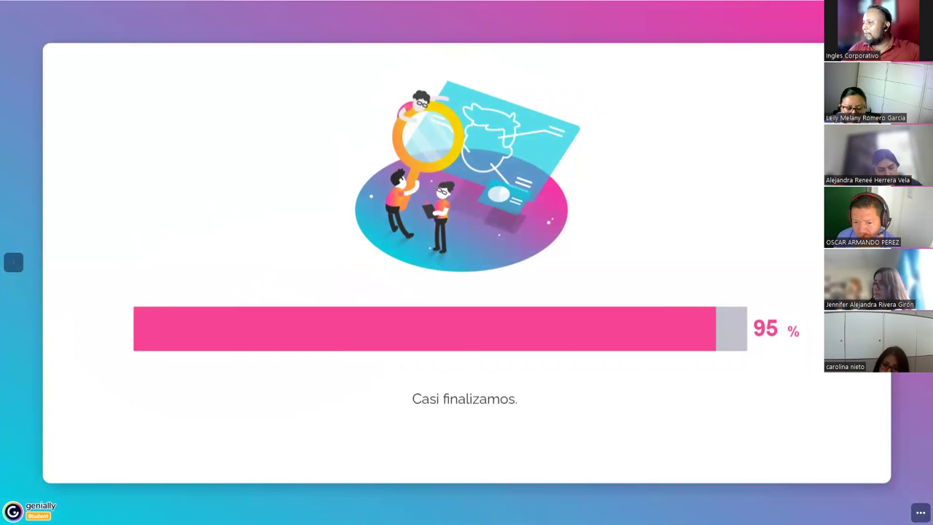
key(Right)
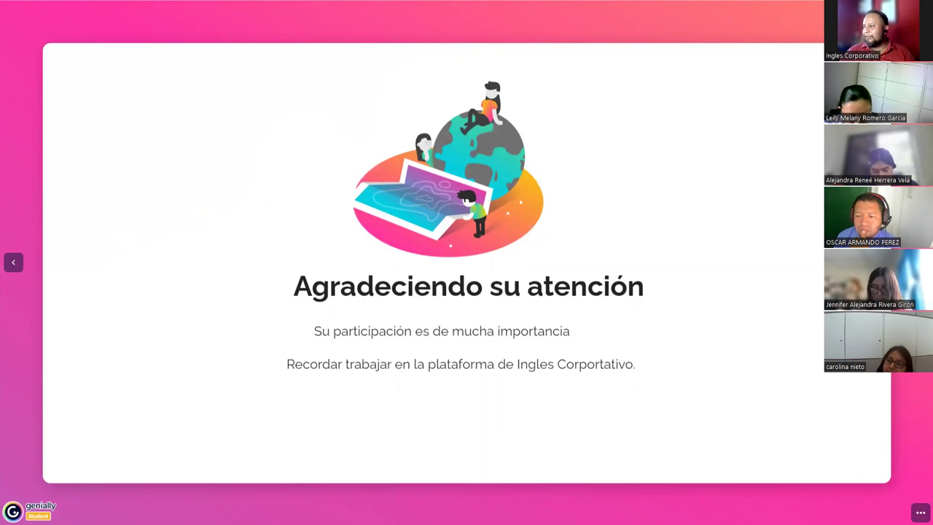
key(Right)
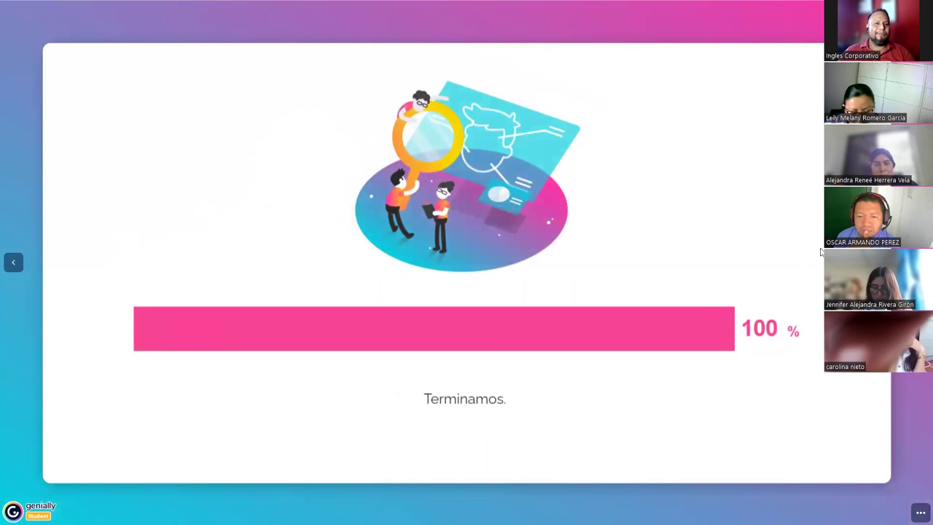